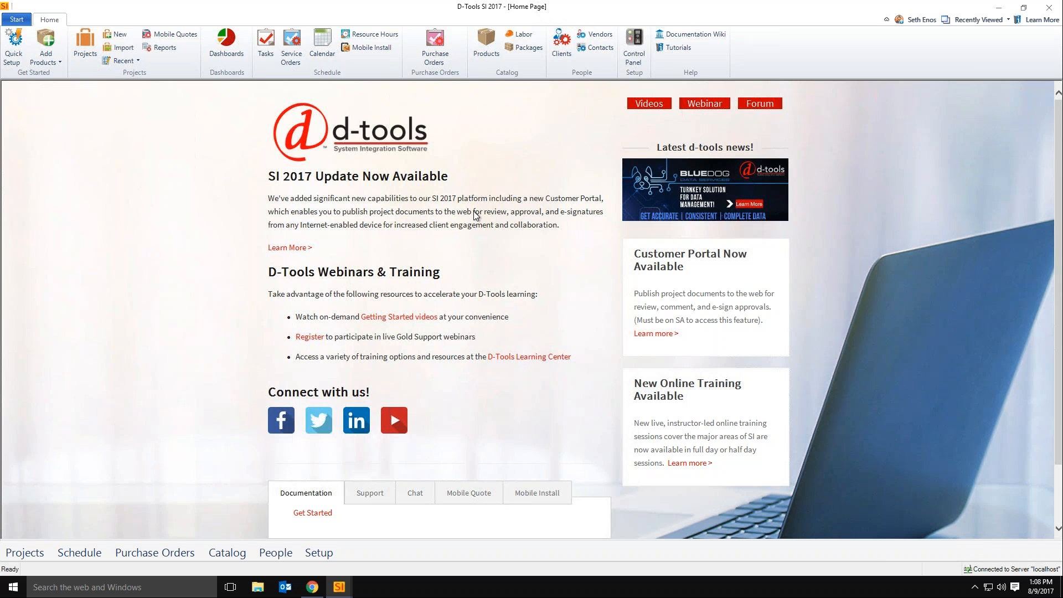
Open the list of all scheduled tasks for management.
left_click(18, 20)
mouse_move(47, 99)
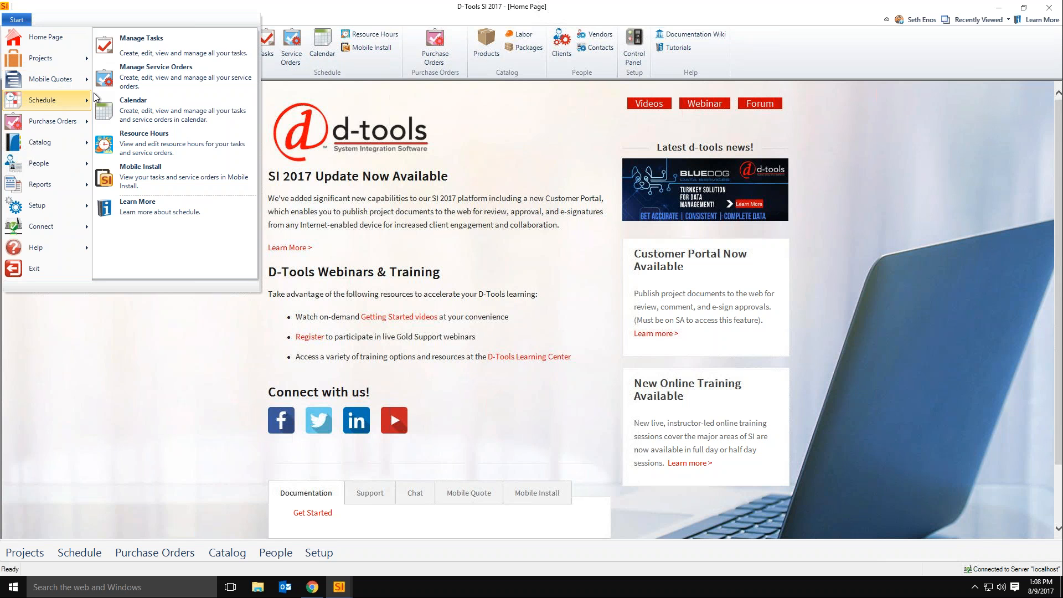
left_click(186, 52)
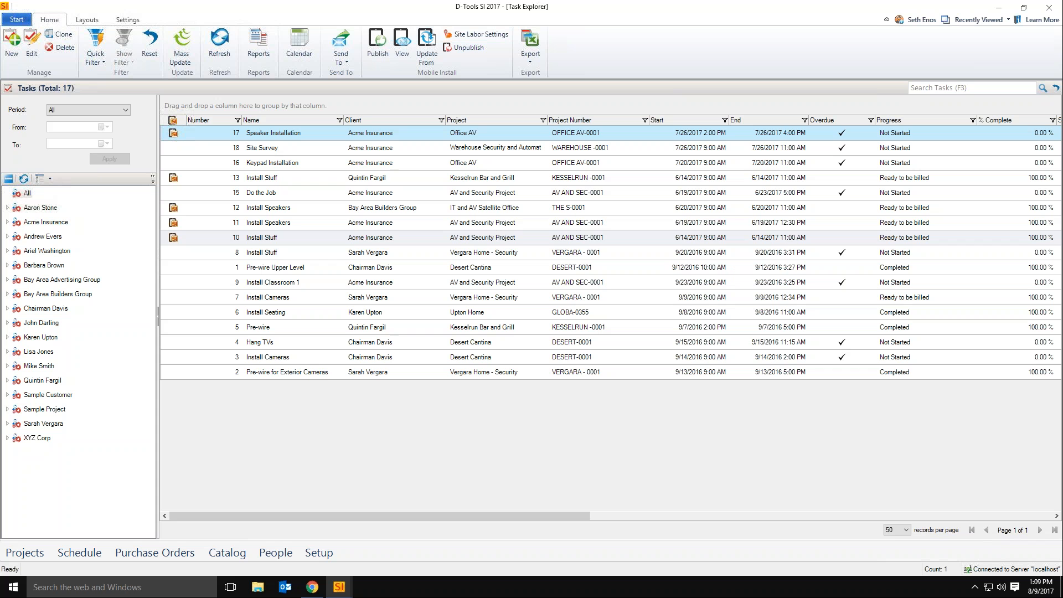
Clone the Site Survey task of the Warehouse Security and Automation project.
left_click(258, 150)
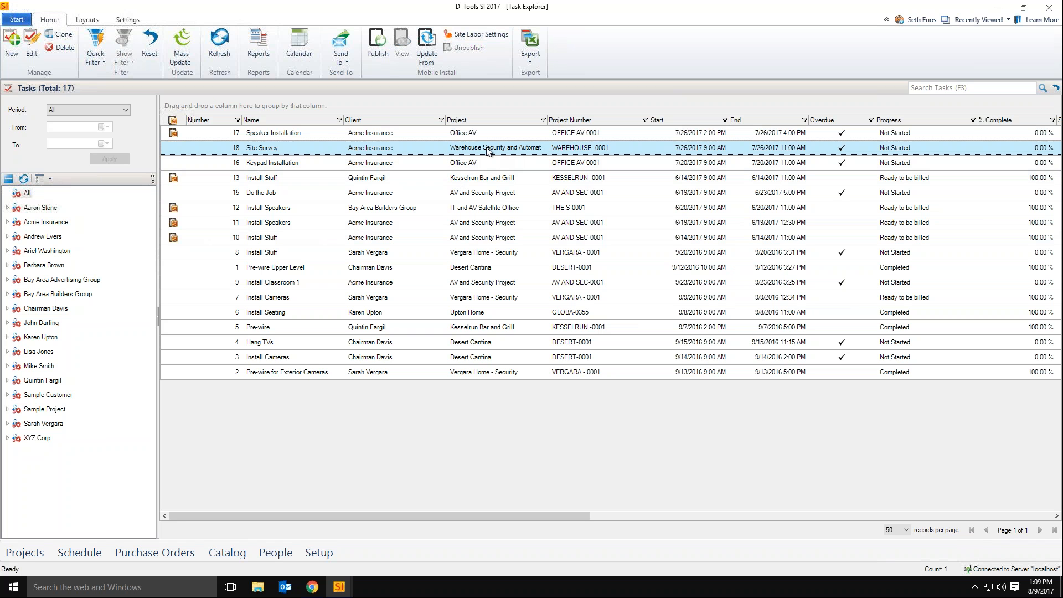
left_click(59, 34)
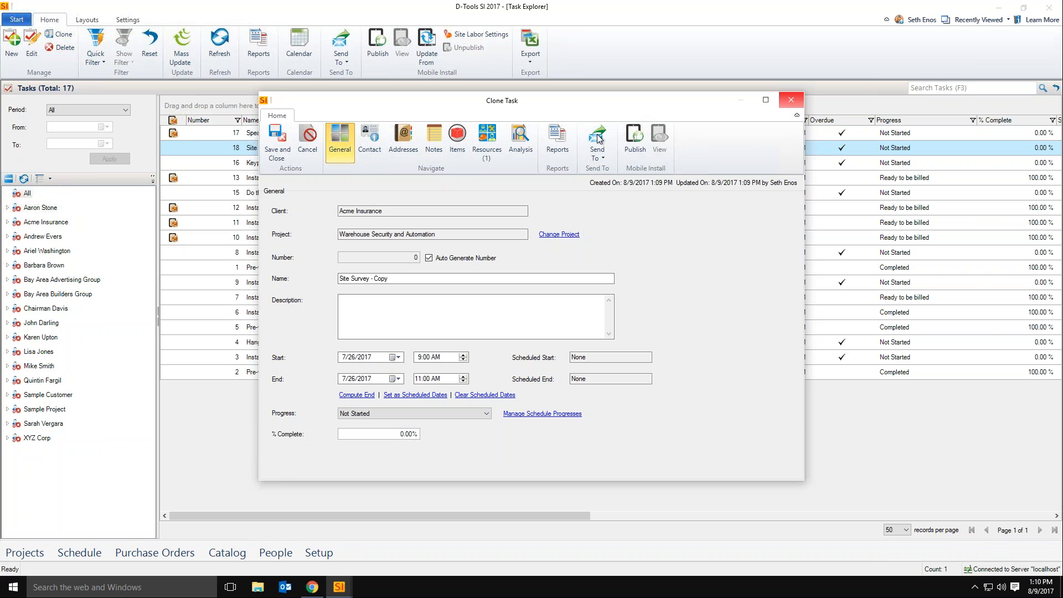
left_click_drag(562, 101, 546, 95)
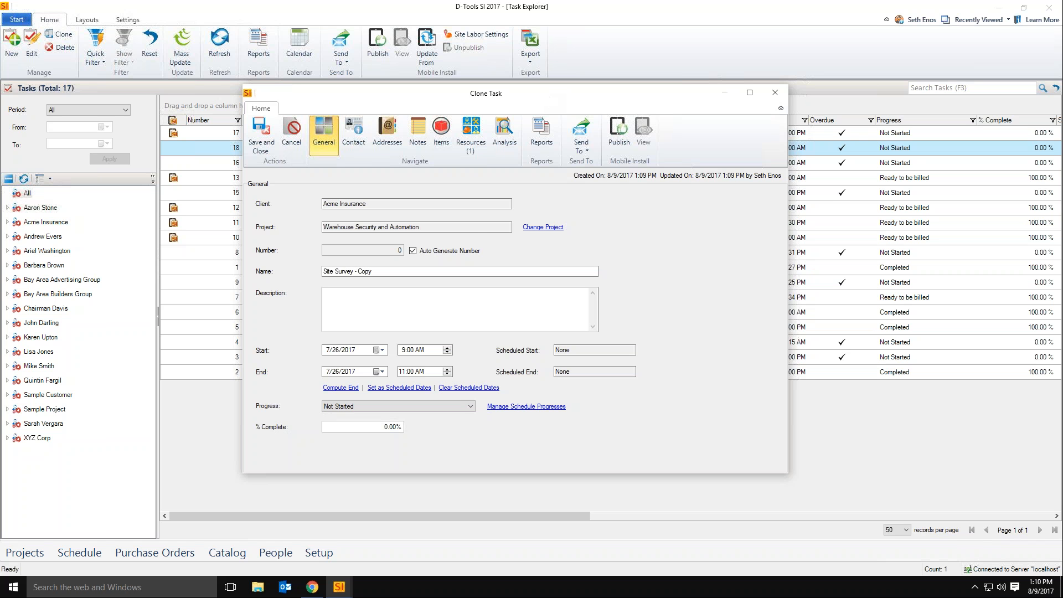
Add the project products from CEI-001 through AUD-005 to the cloned task's items, and discard the clone without saving.
left_click(441, 136)
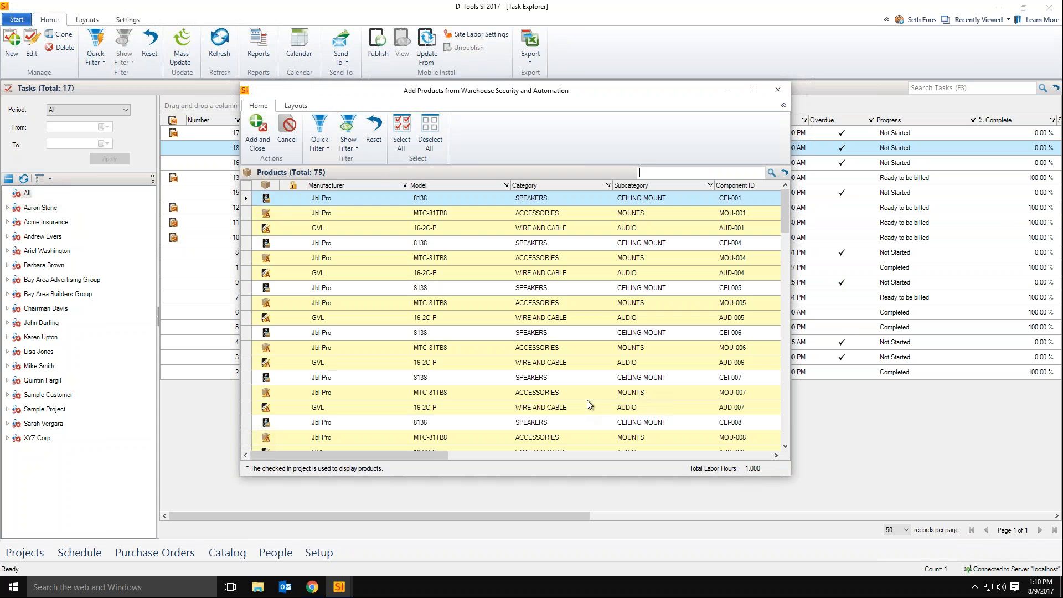
left_click(433, 316, "shift")
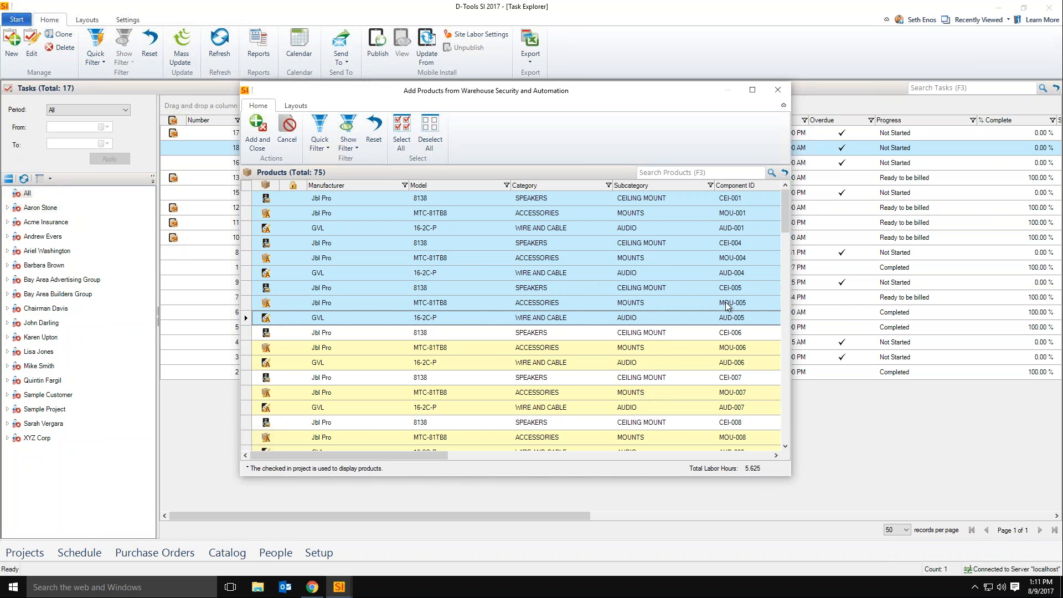
left_click(254, 142)
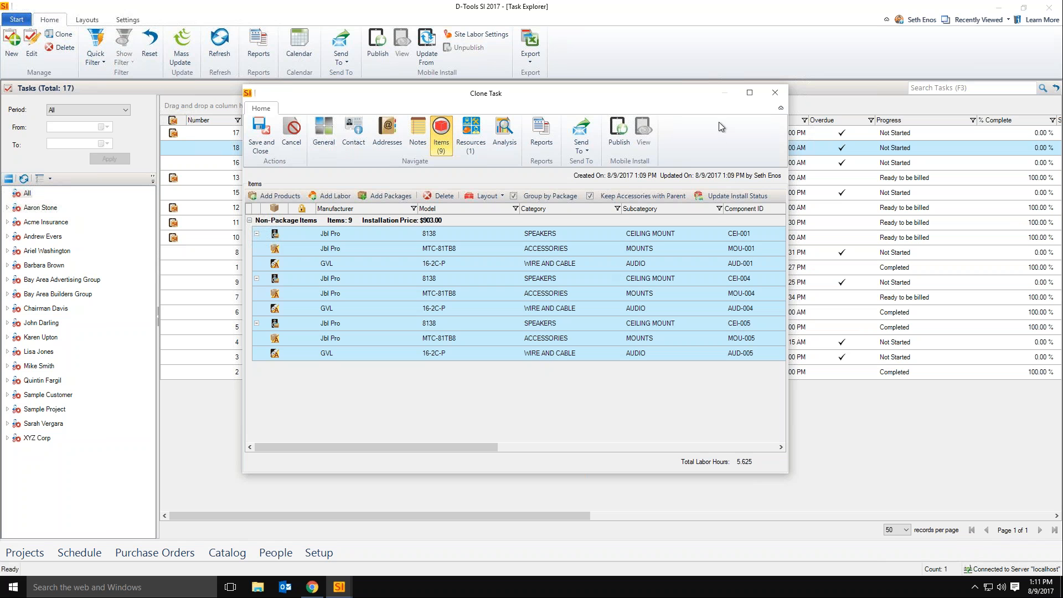
left_click(770, 94)
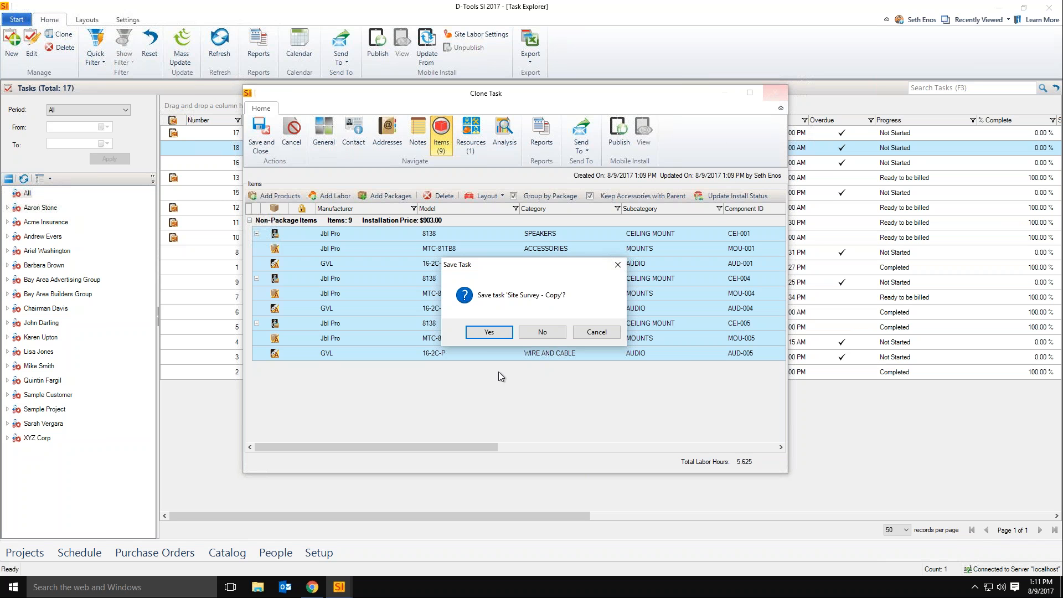
left_click(541, 332)
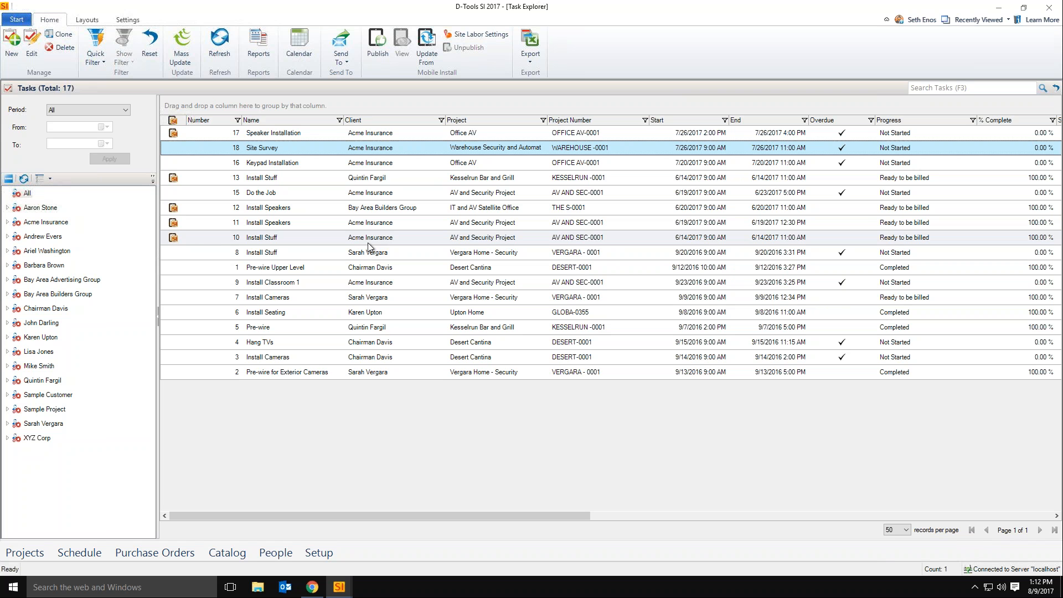
Open the project list and limit it to the projects of the client Acme Insurance.
left_click(17, 20)
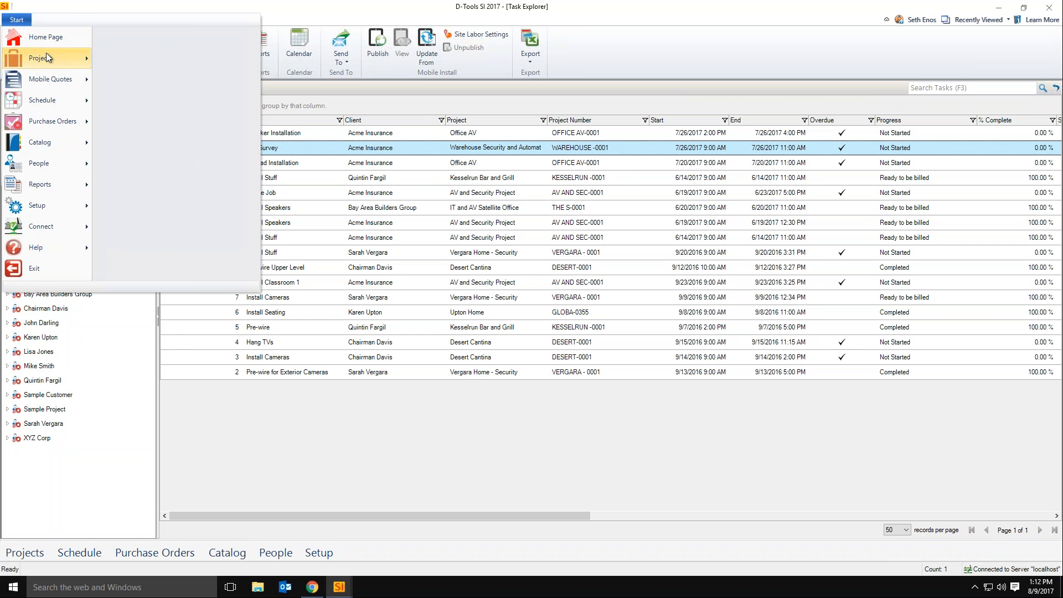
mouse_move(45, 54)
left_click(160, 48)
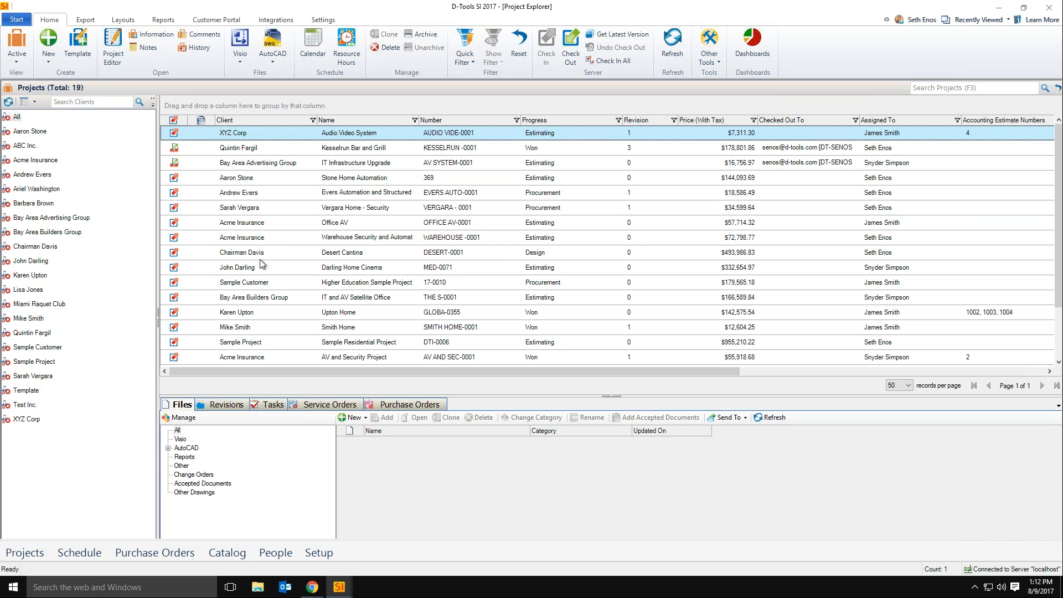
left_click(35, 161)
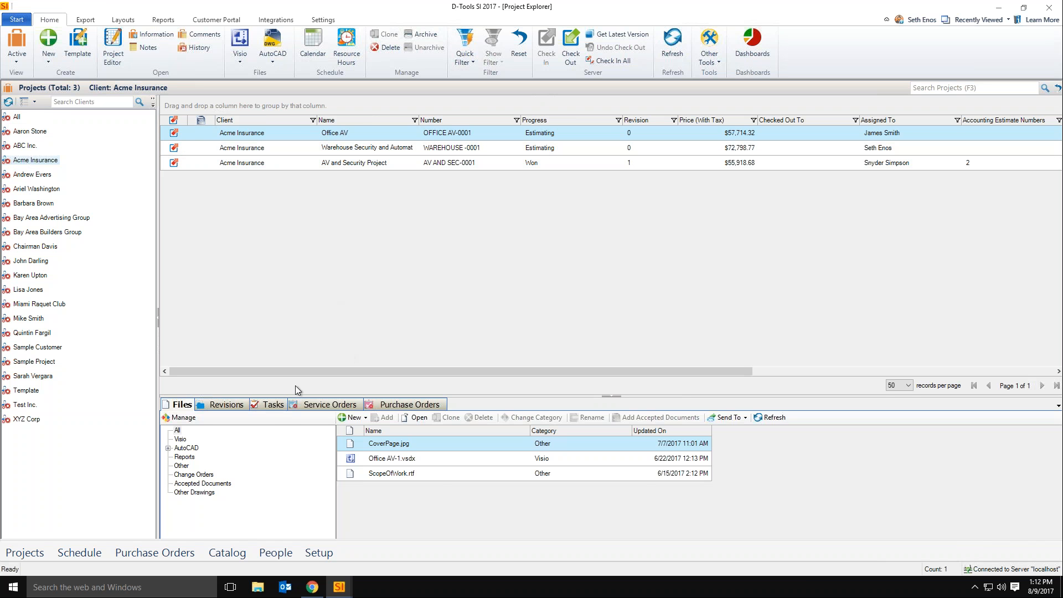
View the tasks of the Office AV and Warehouse Security and Automation projects, and show all tasks for the client.
left_click(267, 405)
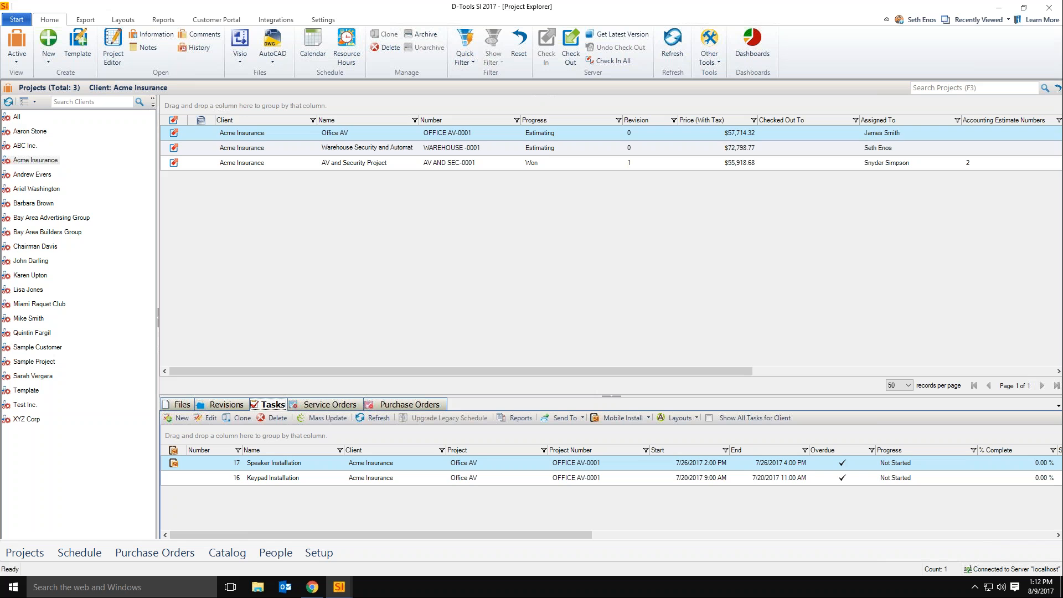
left_click(341, 147)
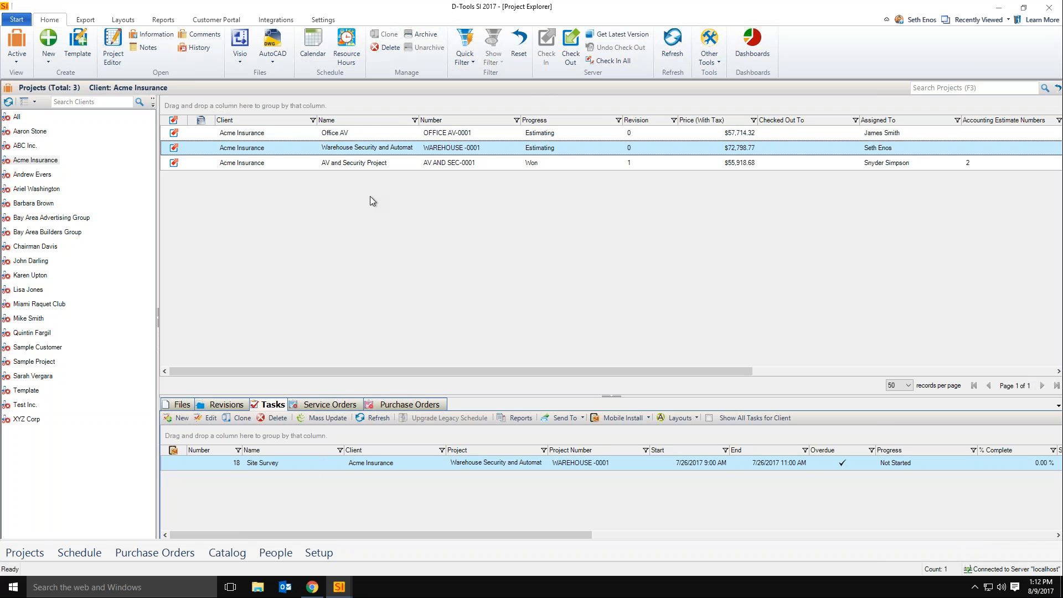
left_click(359, 131)
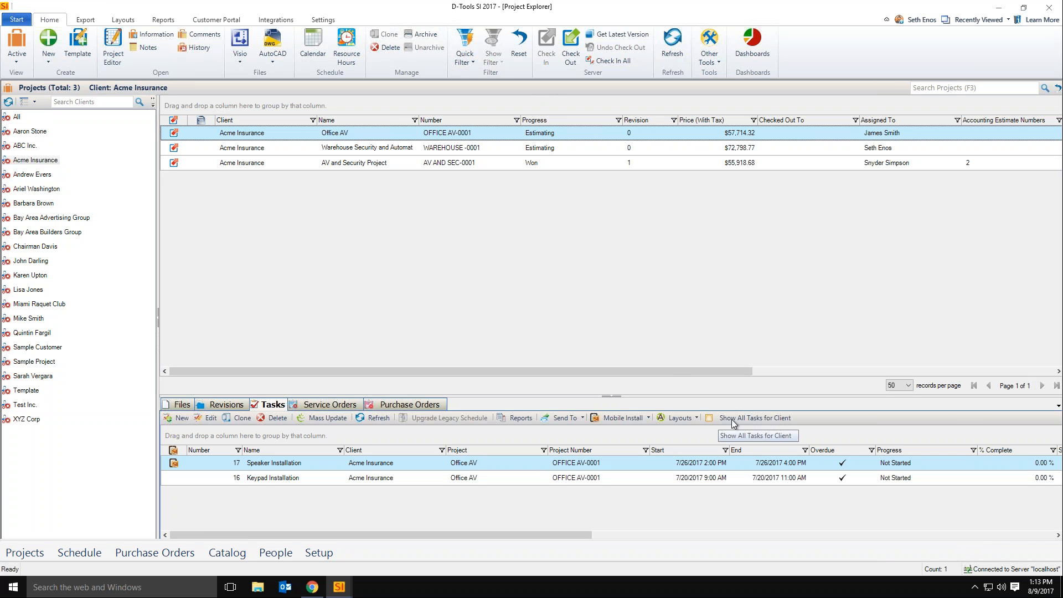
left_click(788, 420)
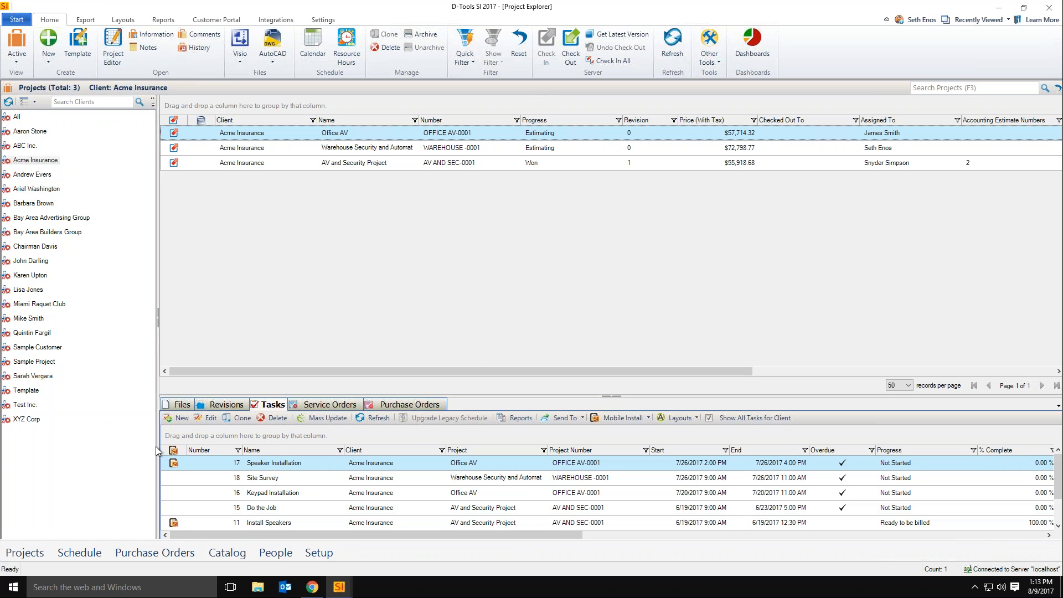
View the Office AV project's service orders and show all service orders for the client.
left_click(329, 406)
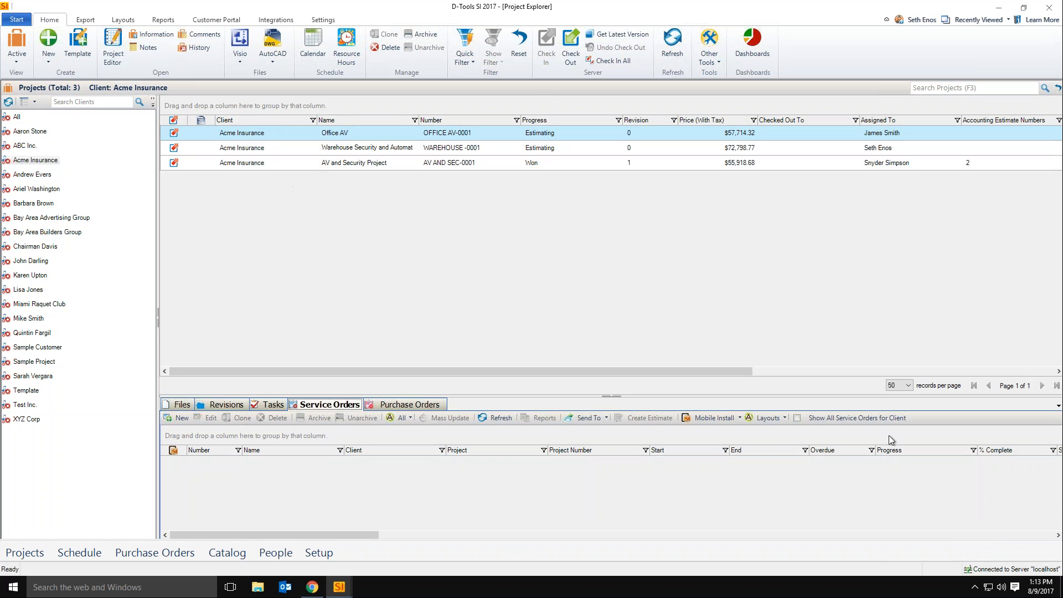
left_click(798, 418)
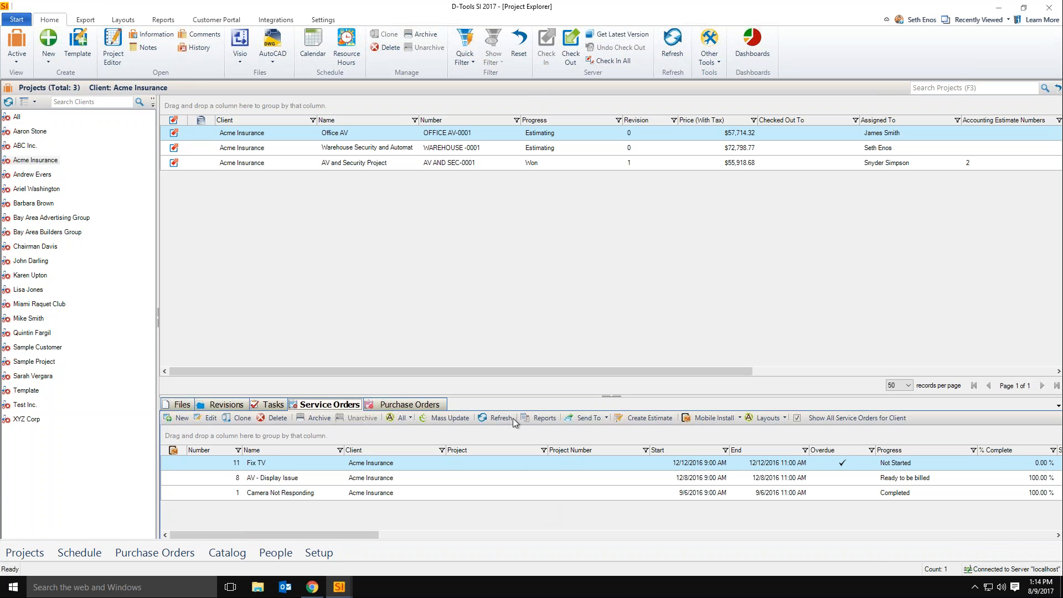
left_click(466, 303)
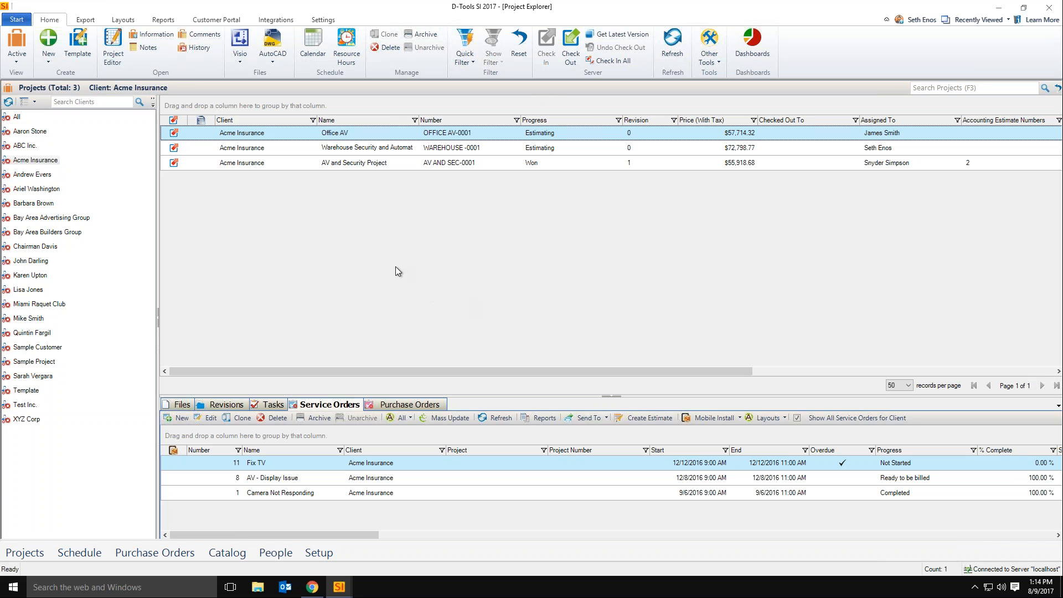
List the projects of all clients and check the service orders for several of them, including Warehouse Security and Automation.
left_click(16, 117)
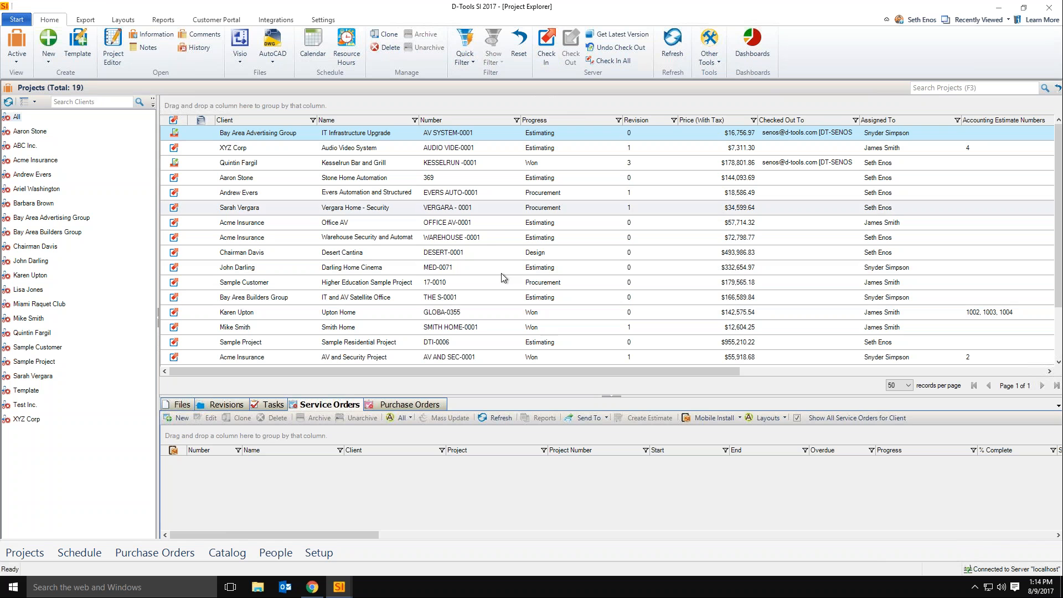
left_click(486, 239)
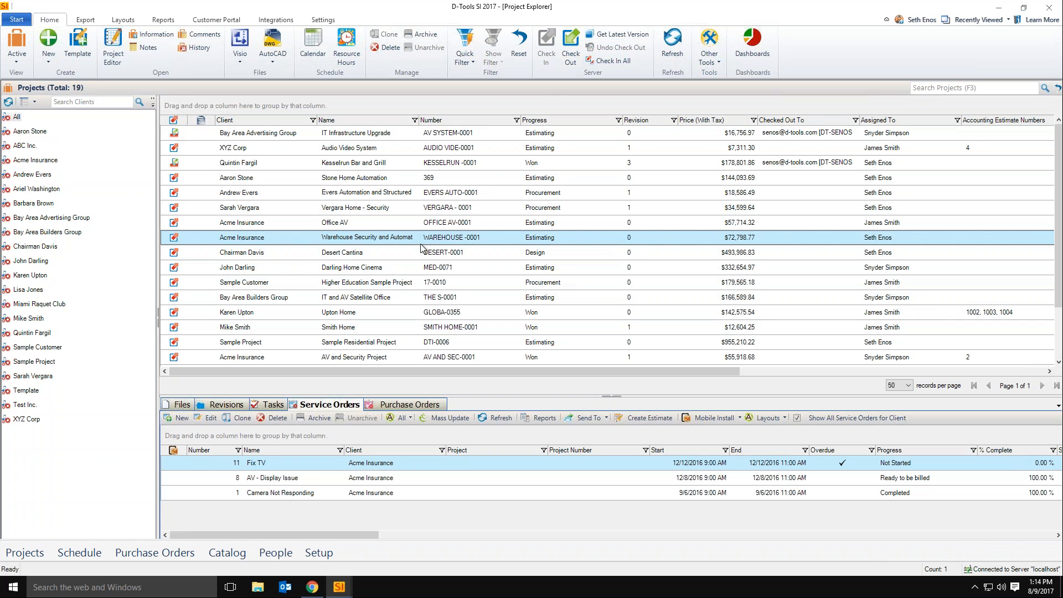
left_click(437, 178, "shift")
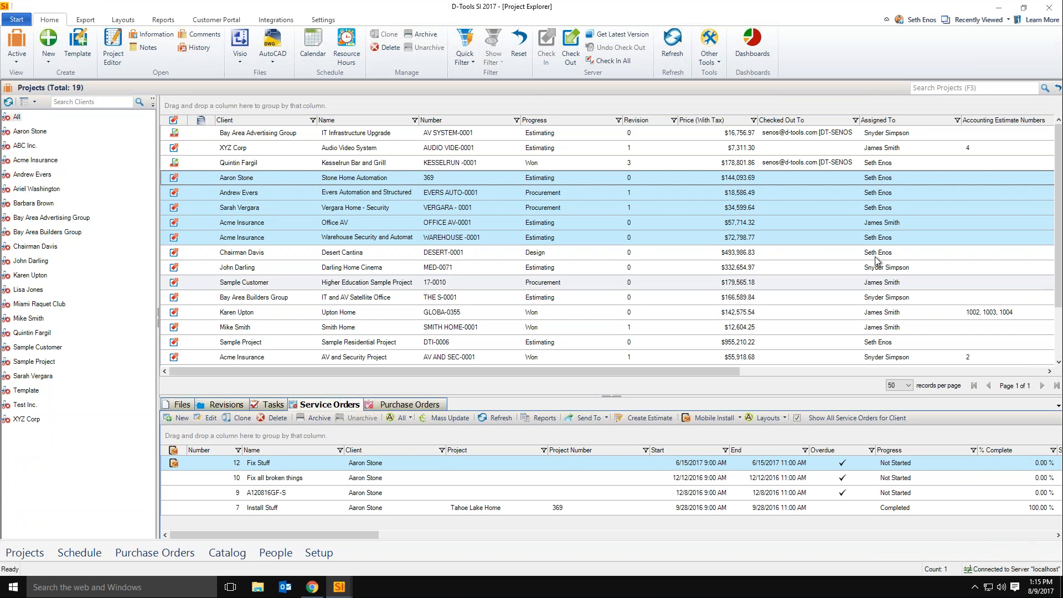
left_click(457, 207)
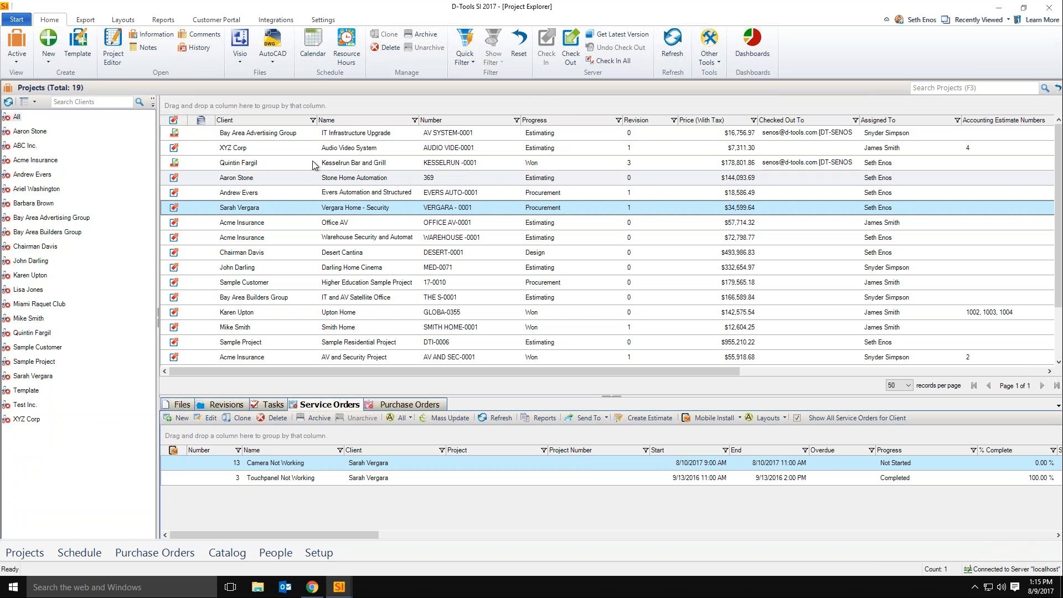
Open the proposal theme options in the report settings and bring up the theme selection for client reports.
left_click(176, 20)
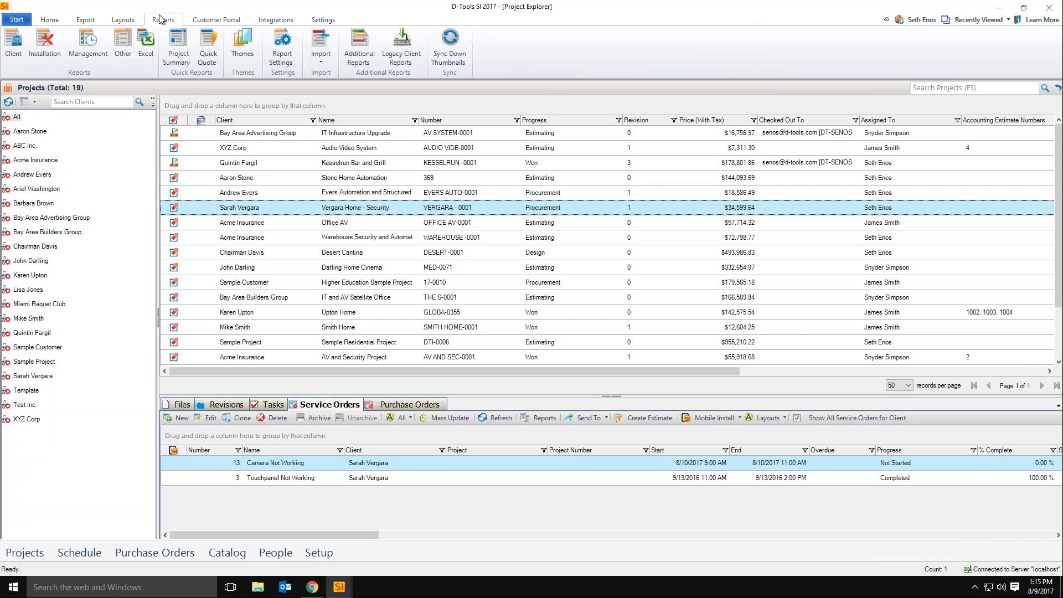
left_click(282, 47)
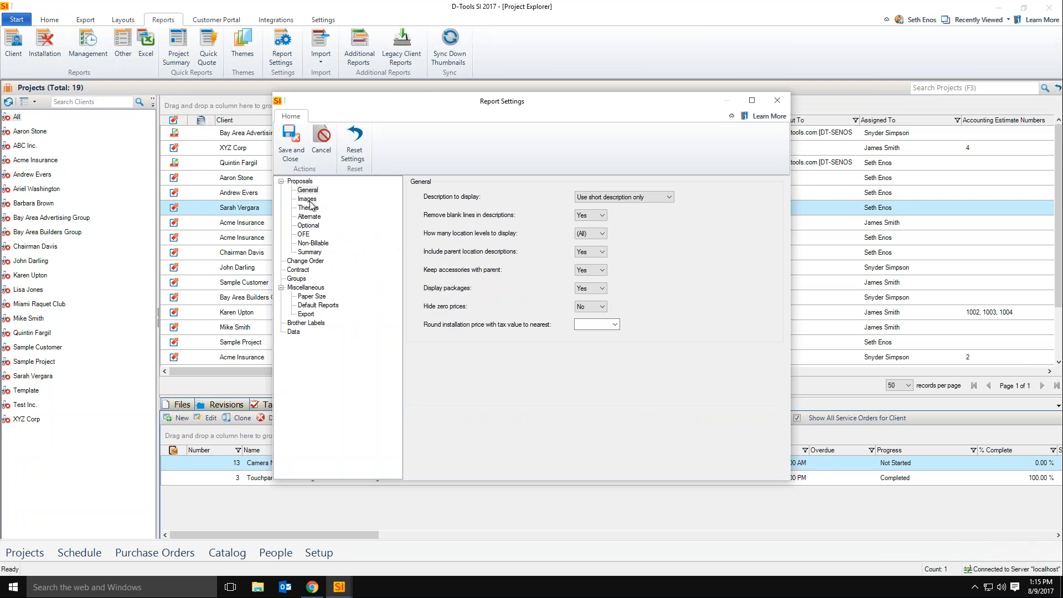
left_click(308, 207)
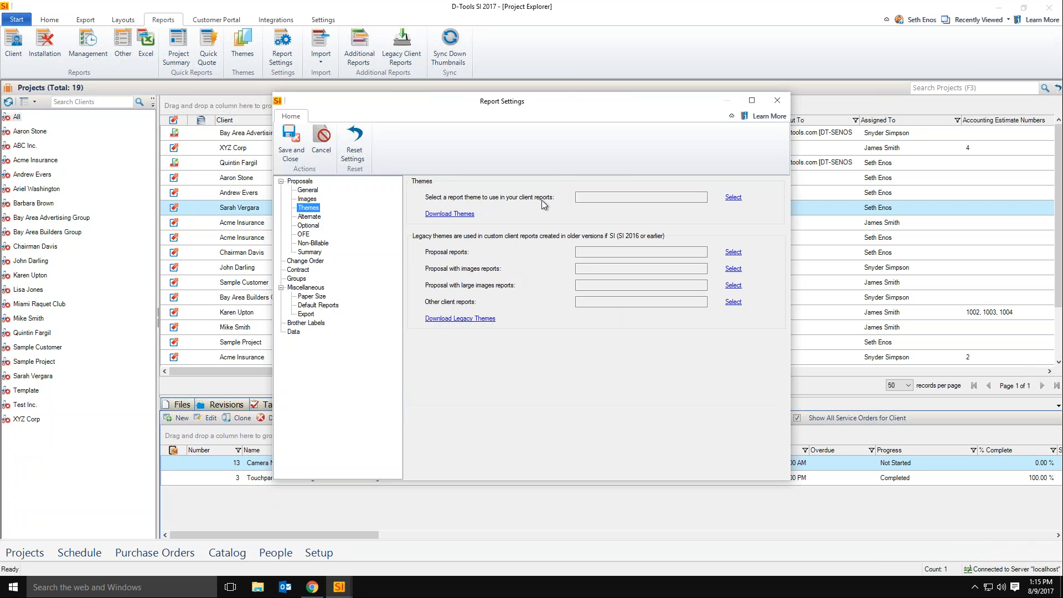
left_click(733, 197)
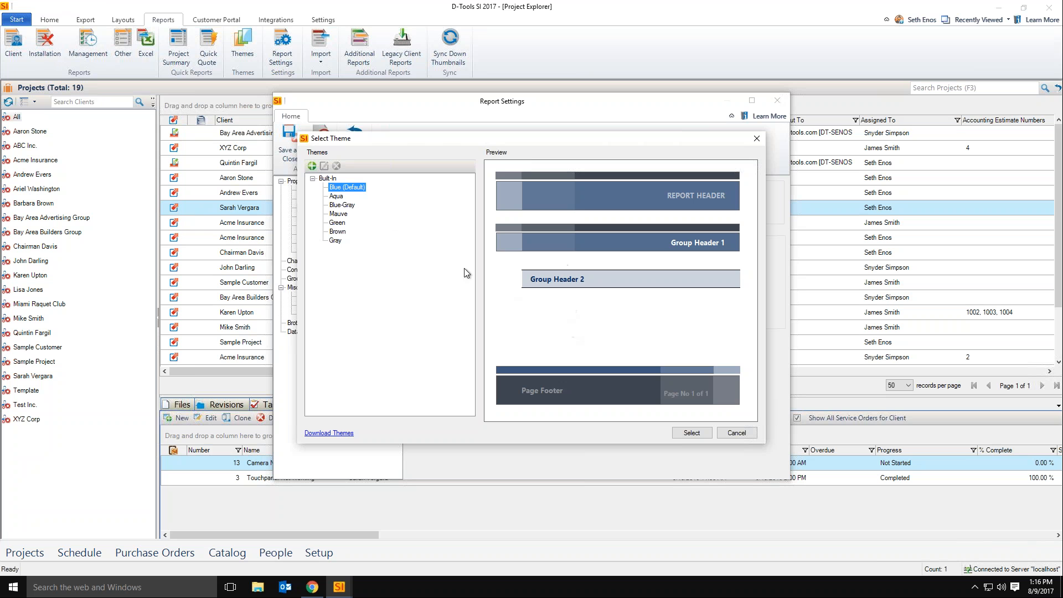
Preview the built-in report themes, including Aqua, Blue-Gray, Mauve, Green, Brown and Gray, and return to Blue (Default).
left_click(338, 196)
left_click(334, 214)
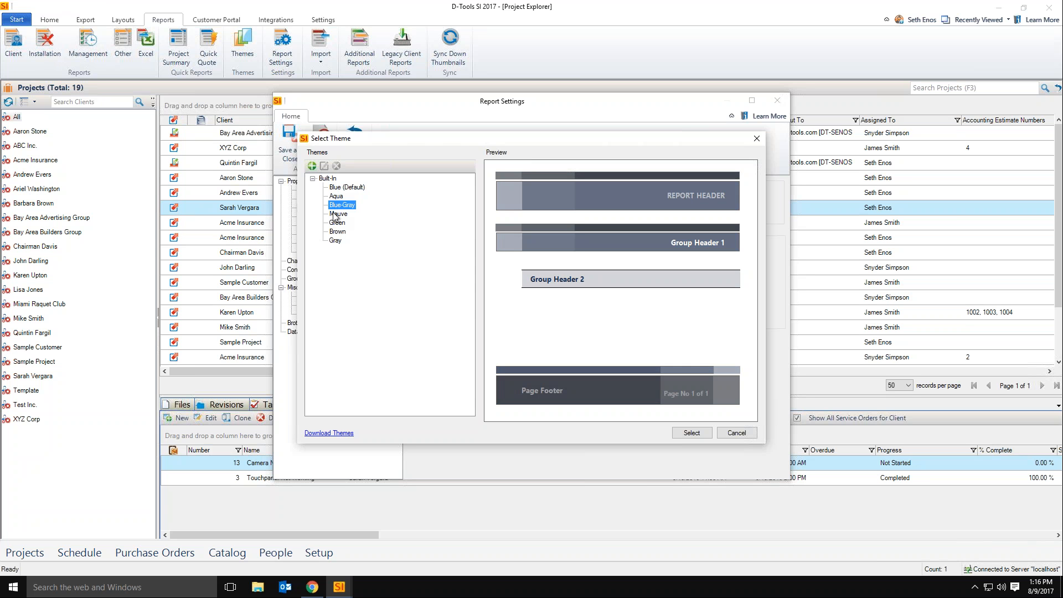
left_click(337, 222)
left_click(337, 231)
left_click(336, 240)
left_click(347, 187)
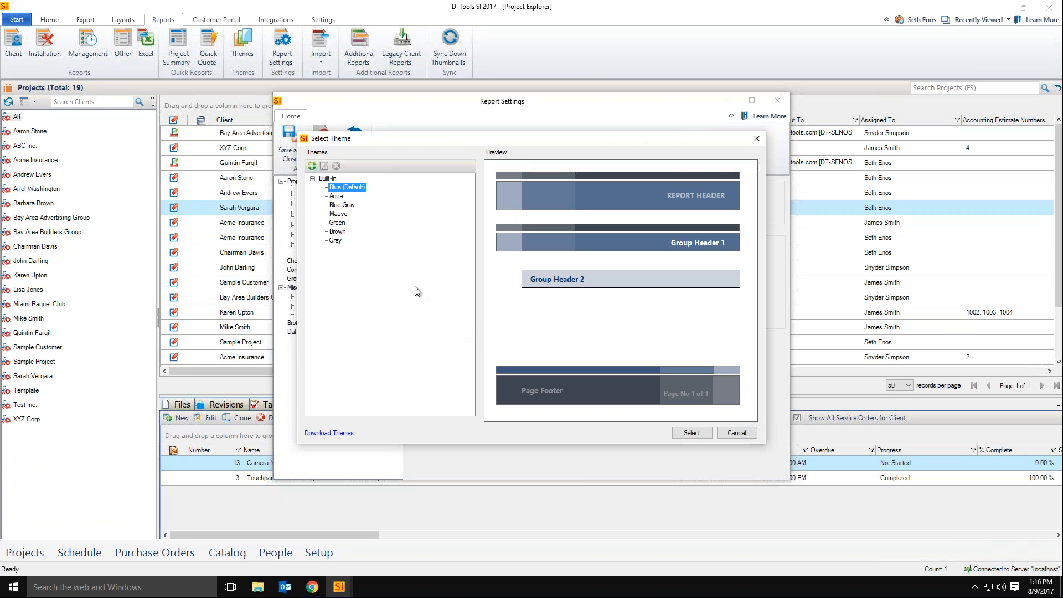
Create a new custom theme named GVL and look over its Cover Page, Item Detail and Summary layouts.
left_click(312, 166)
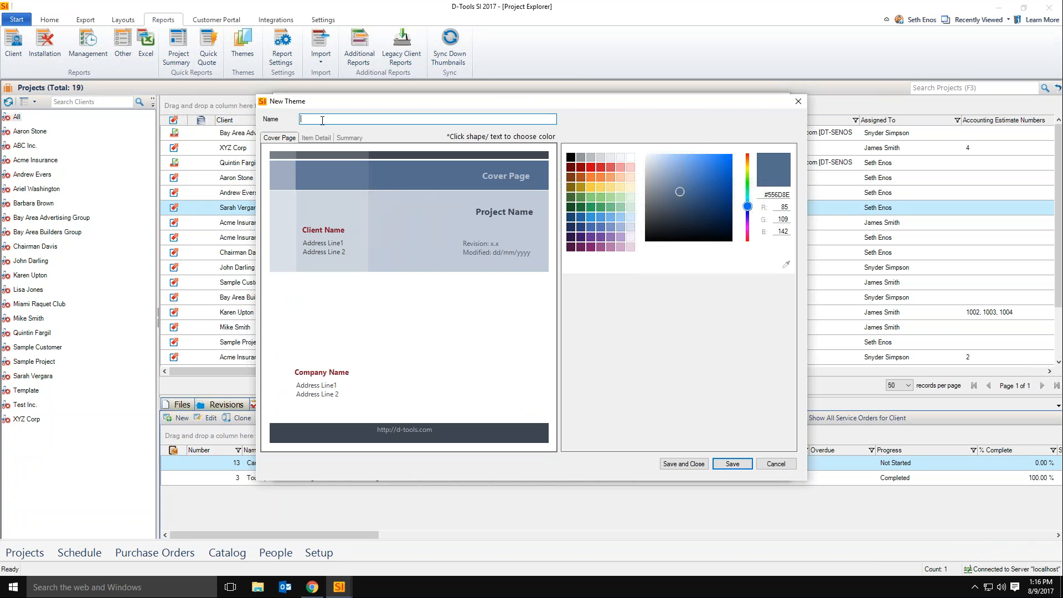
type("GVL")
left_click(311, 138)
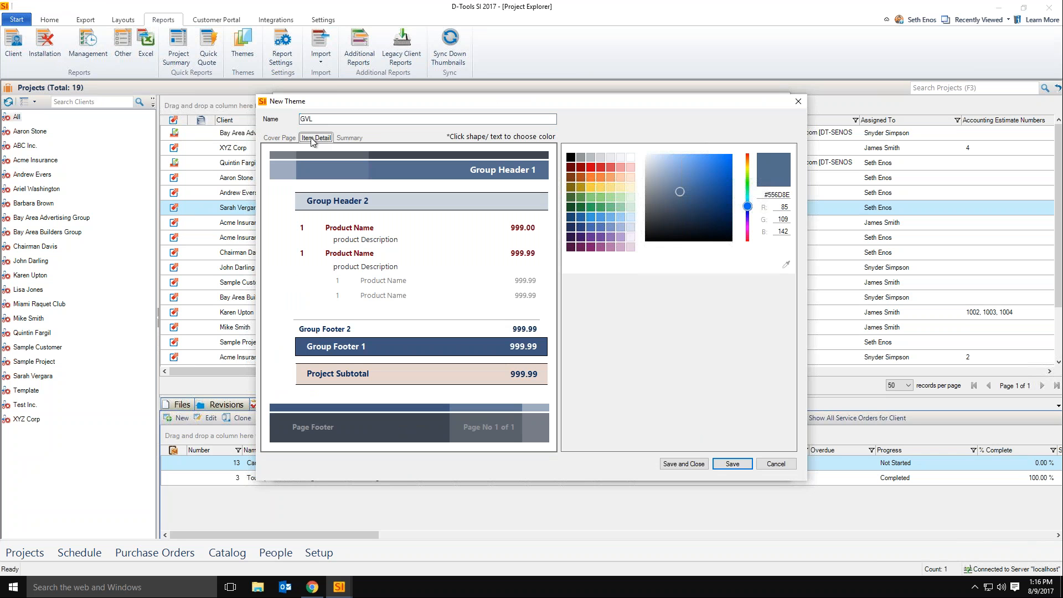
left_click(351, 137)
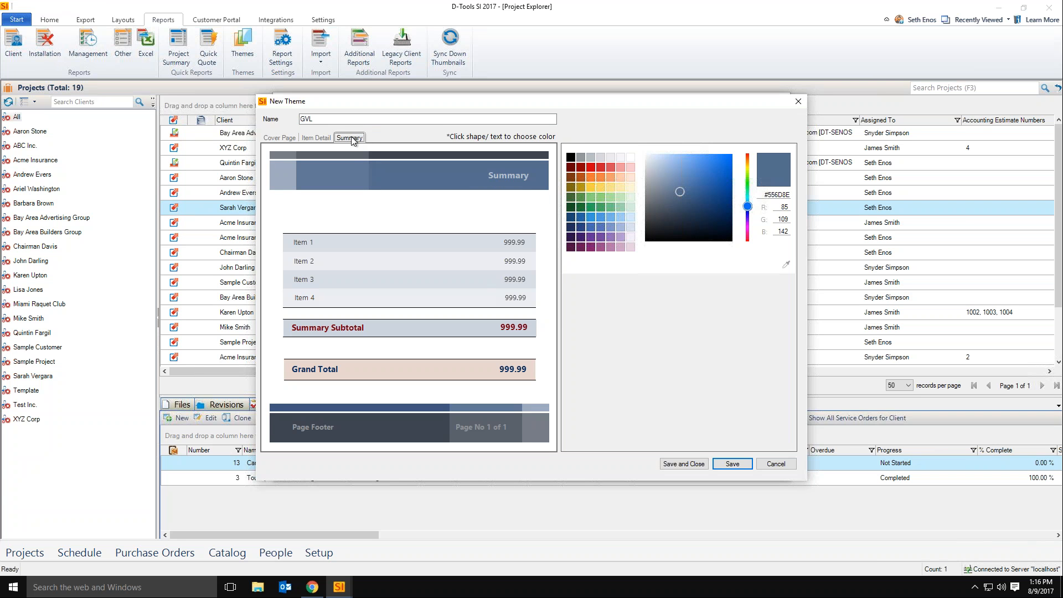
left_click(288, 139)
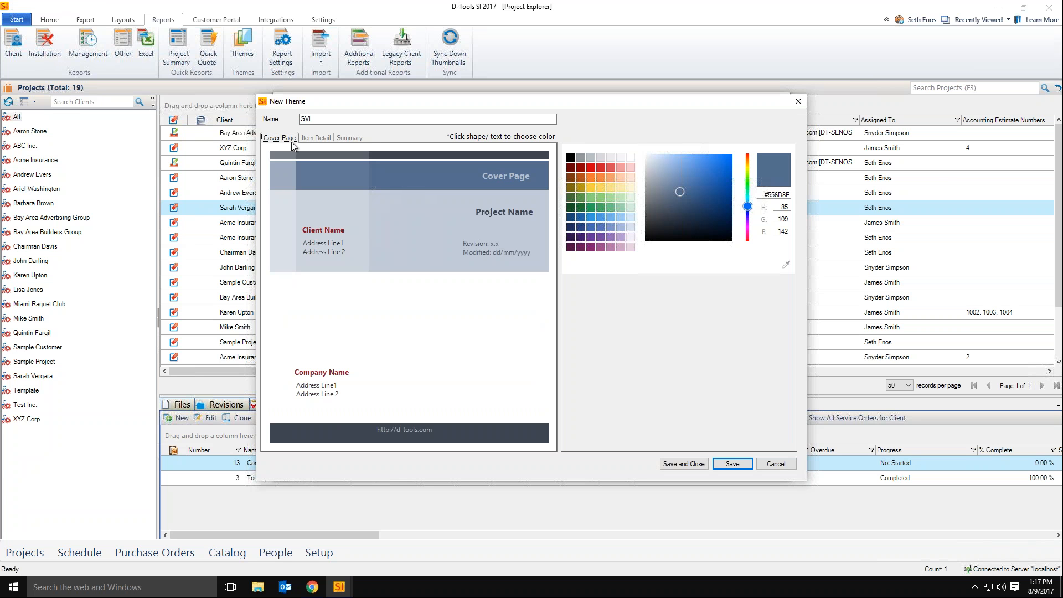
left_click(399, 247)
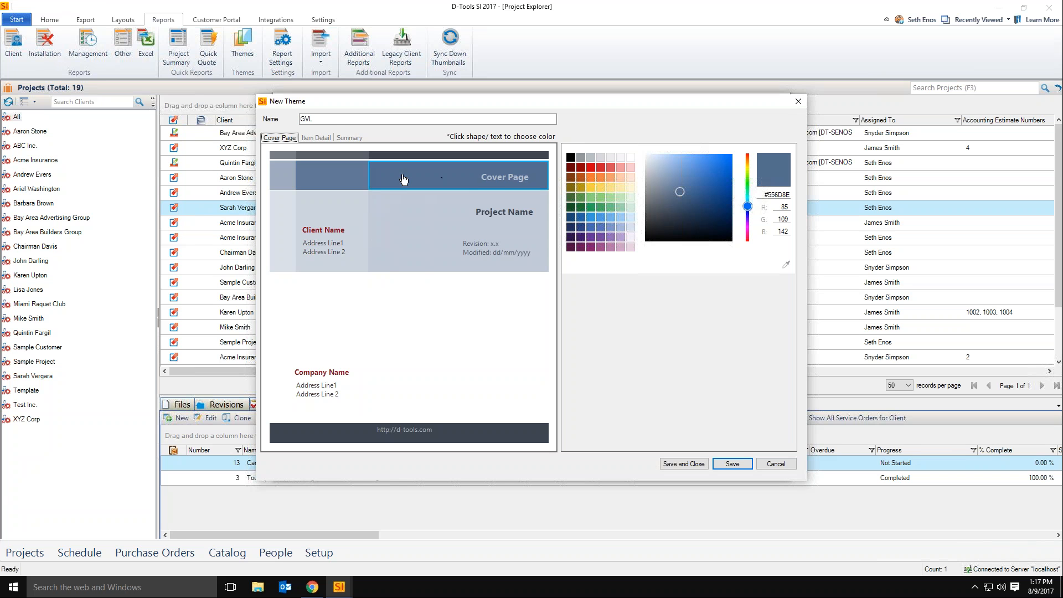
left_click(316, 136)
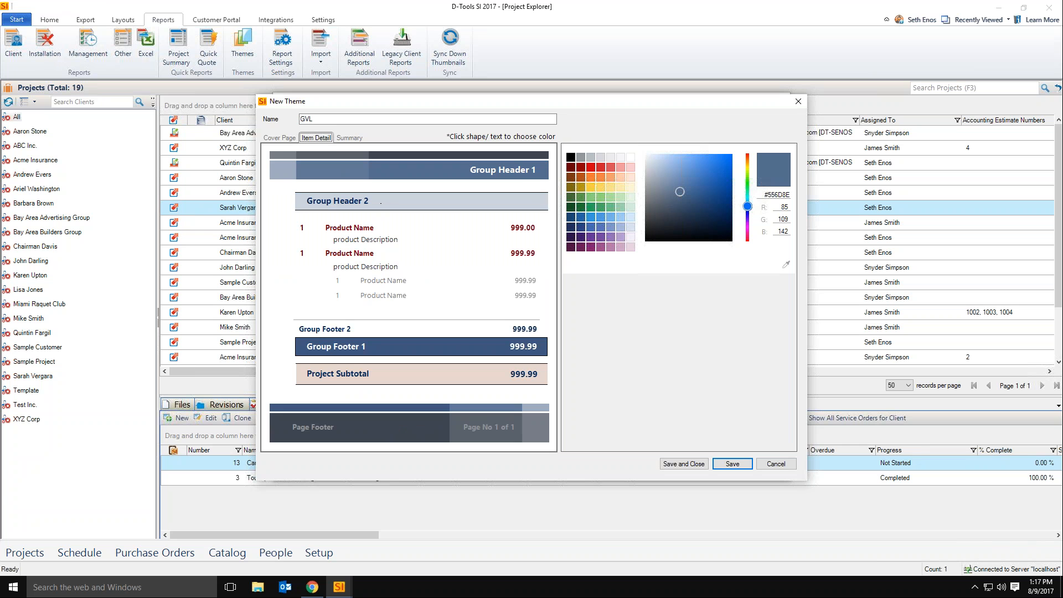
left_click(278, 138)
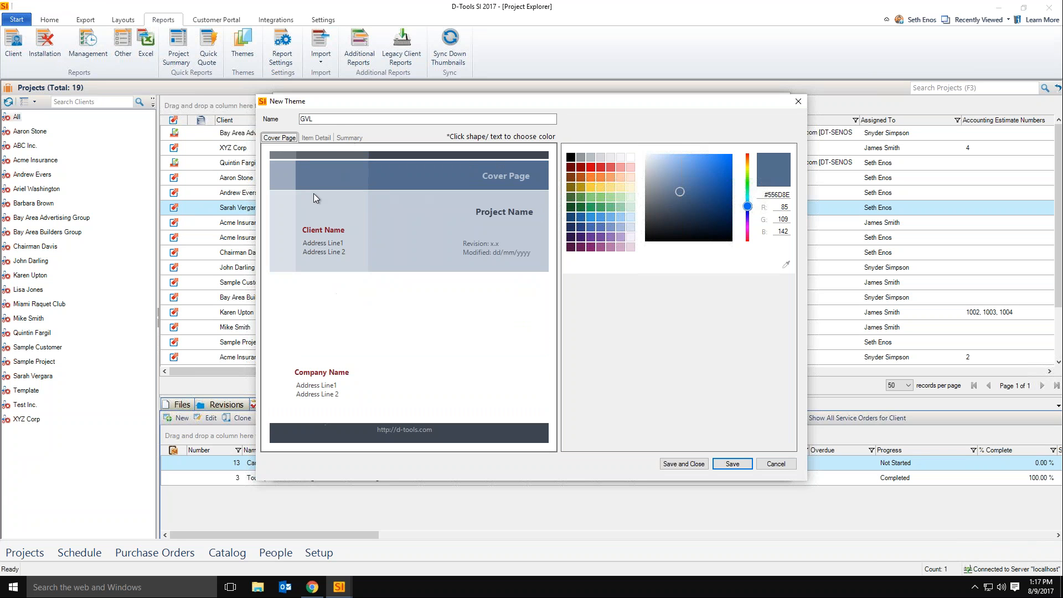
On the cover page, set the header's bottom middle back color to purple (#9C4A8A) and its top right back color to orange (#EE8145).
left_click(328, 176)
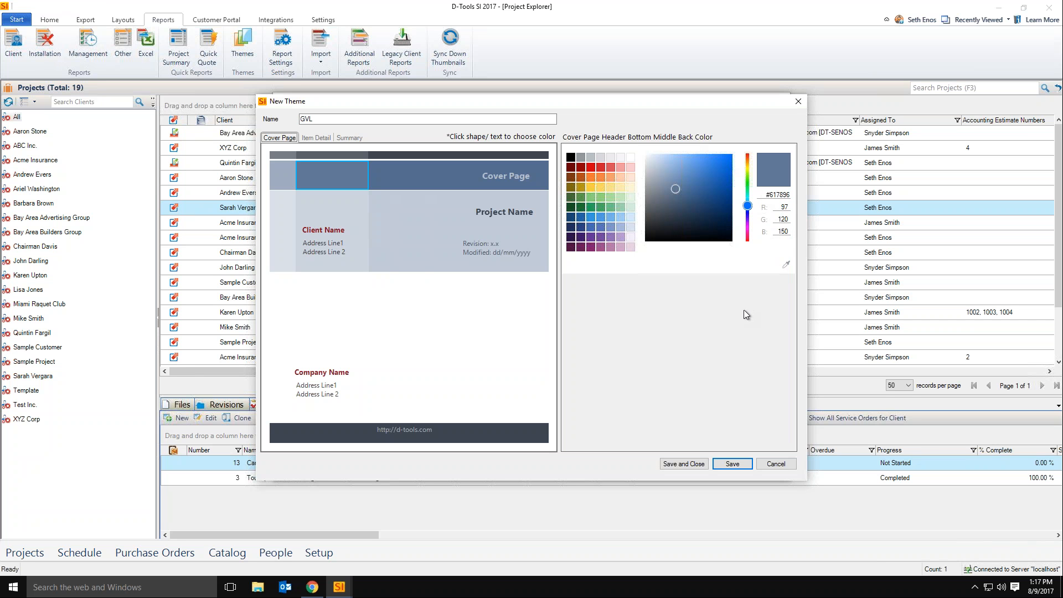
left_click(600, 247)
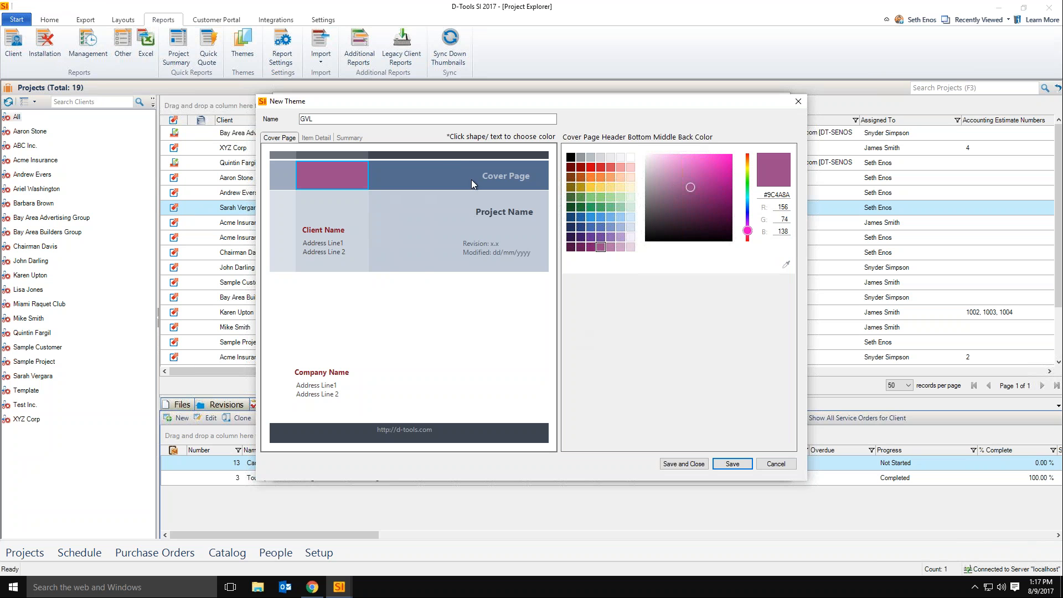
left_click(461, 155)
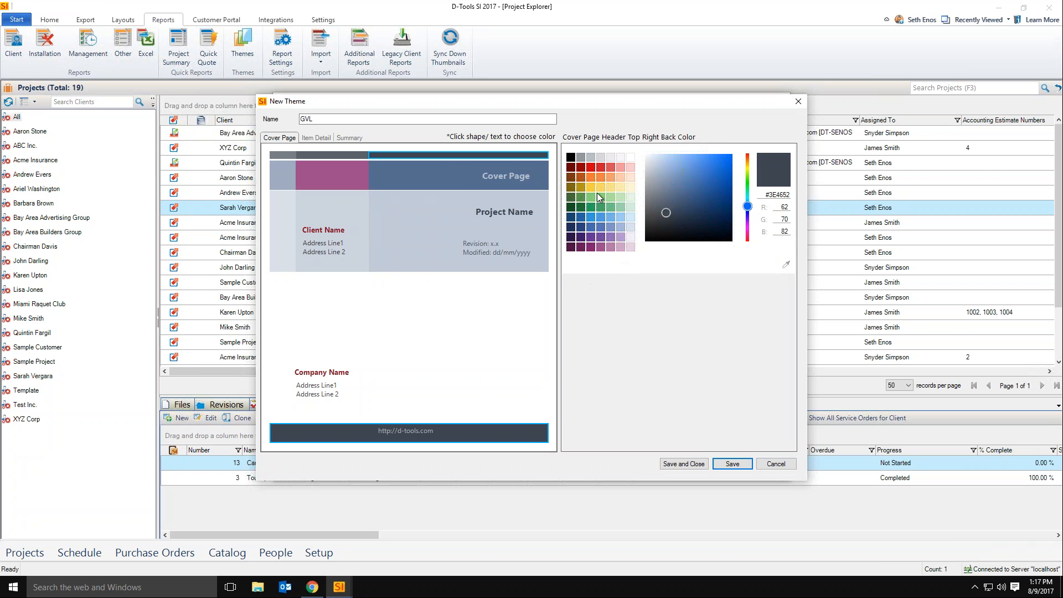
left_click(599, 177)
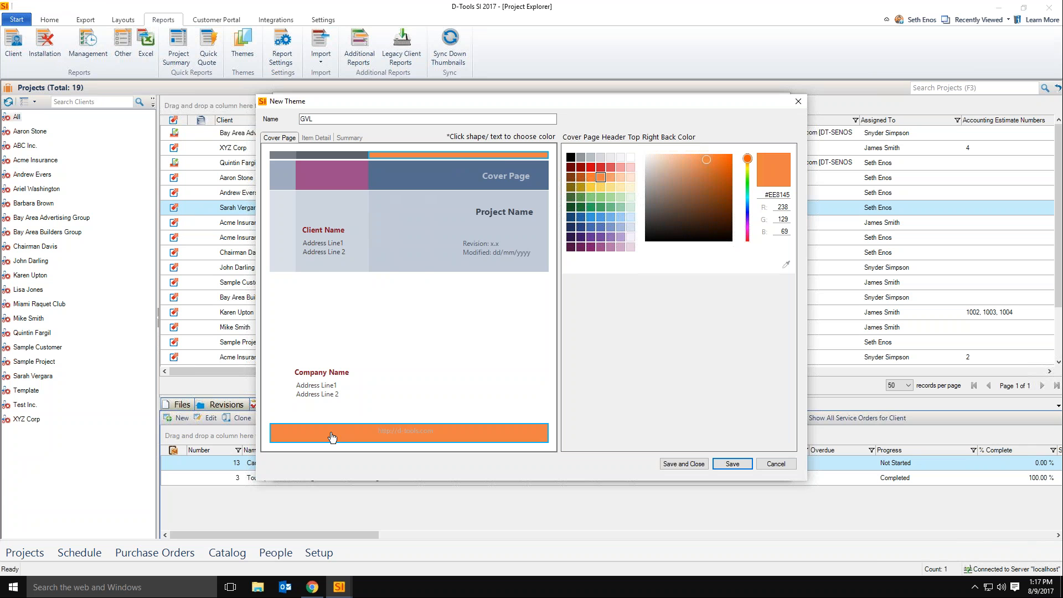
In the Item Detail layout, set the Group Header 1 bottom right back color to light gray and its text color to black (#000000).
left_click(315, 138)
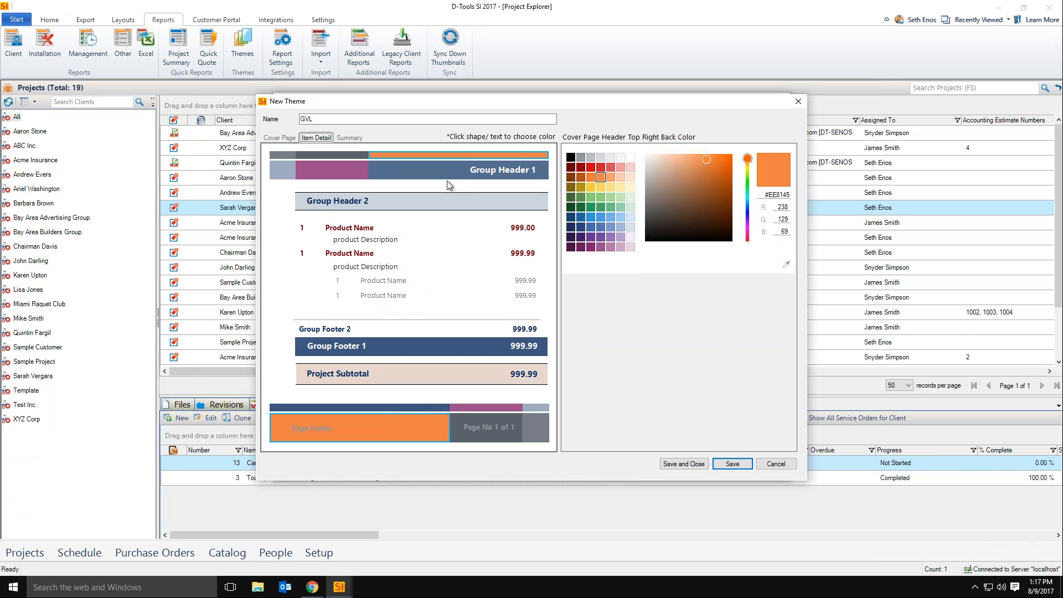
left_click(420, 164)
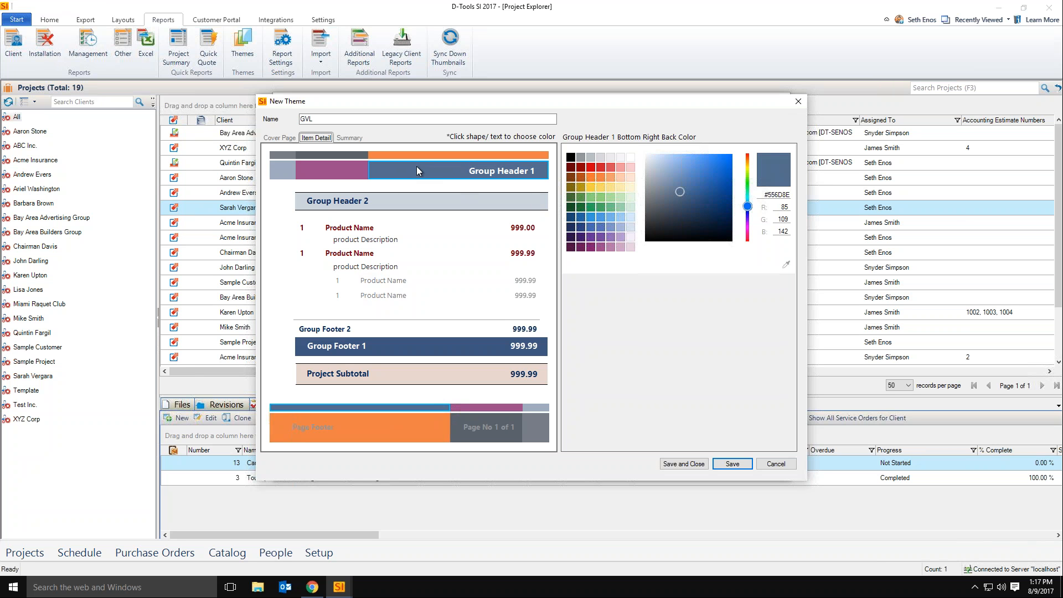
left_click(590, 159)
left_click(496, 171)
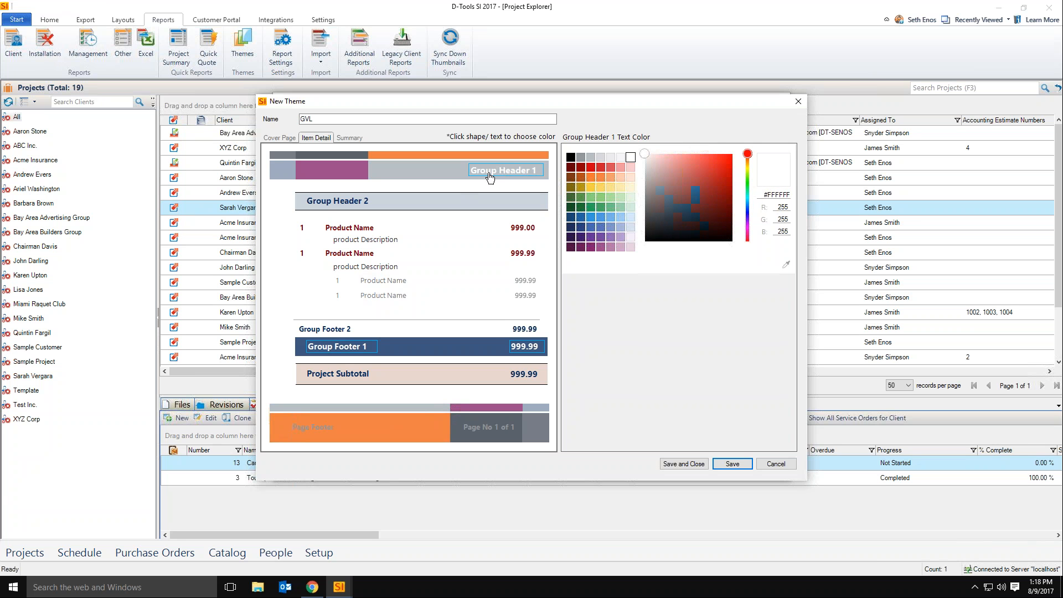
left_click(570, 158)
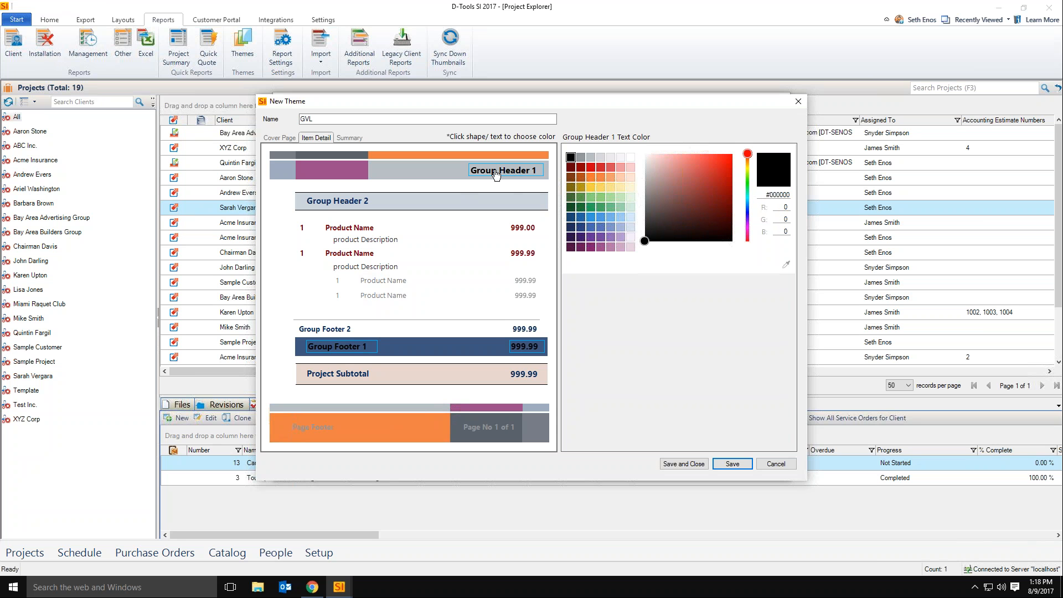
Set the Group Footer 1 back color to light yellow (#F8E38C) and check the Summary and Cover Page layouts.
left_click(423, 347)
left_click(611, 187)
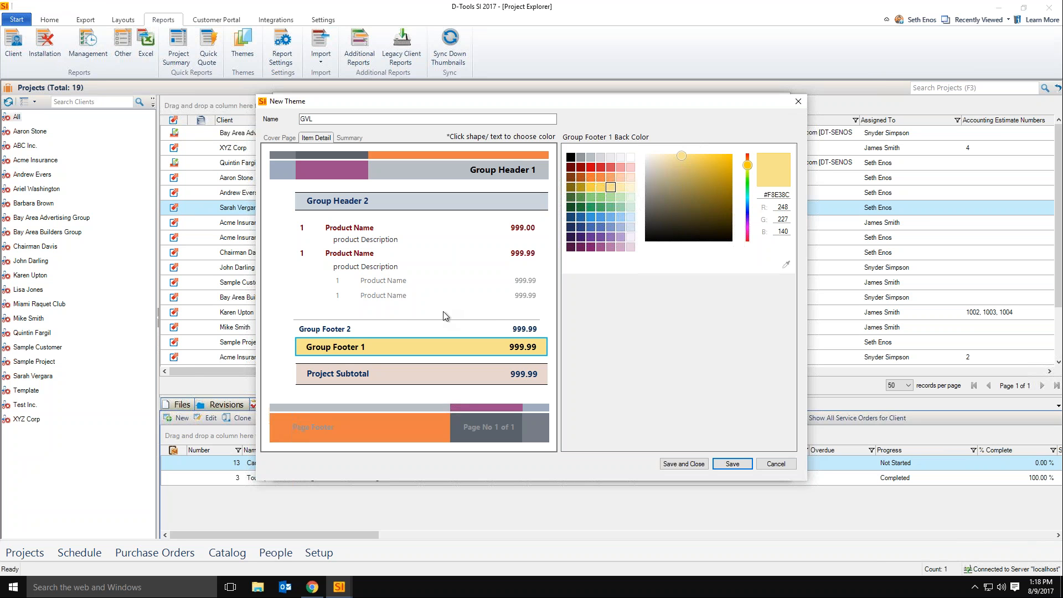
left_click(349, 137)
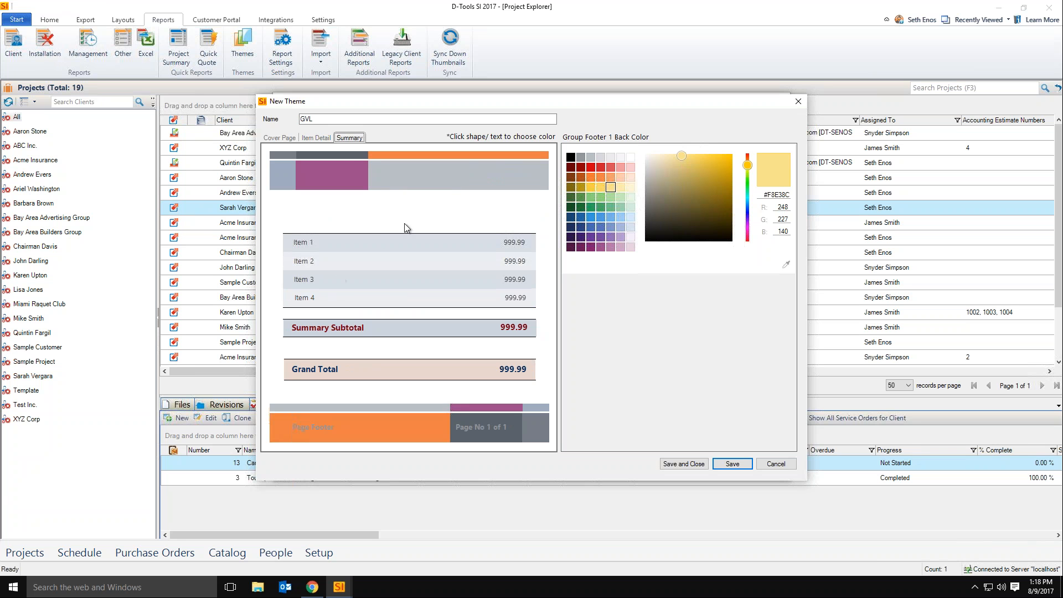
left_click(280, 138)
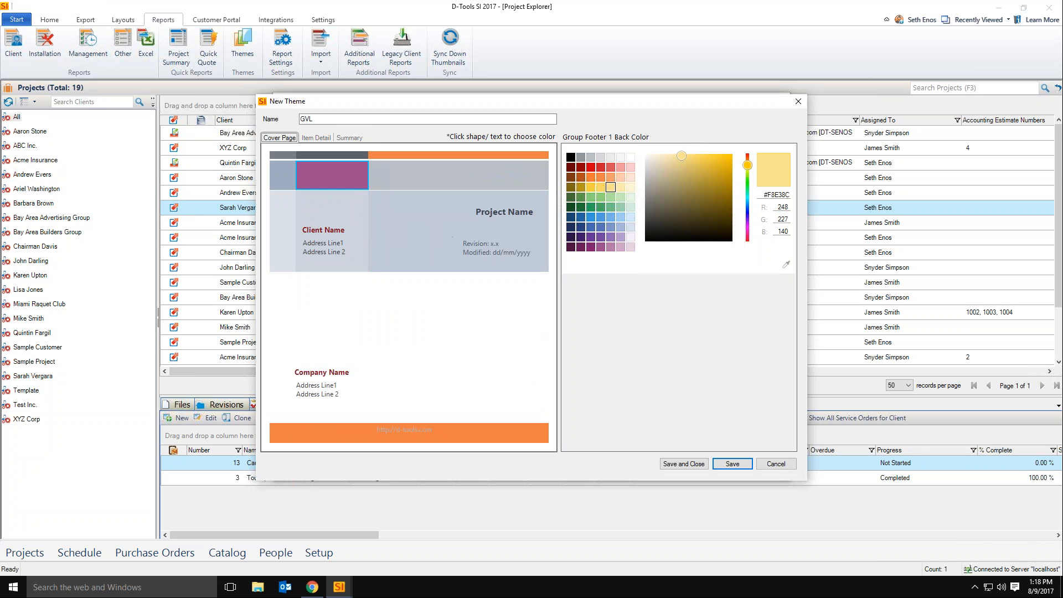
Save the GVL theme, select it for the client reports and save the report settings.
double_click(308, 119)
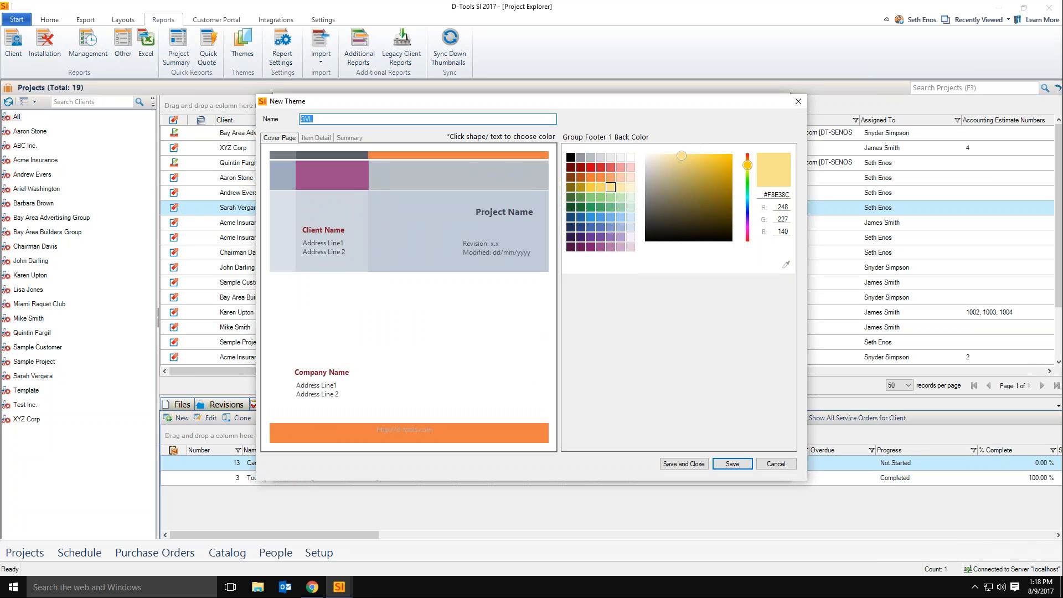
left_click(681, 464)
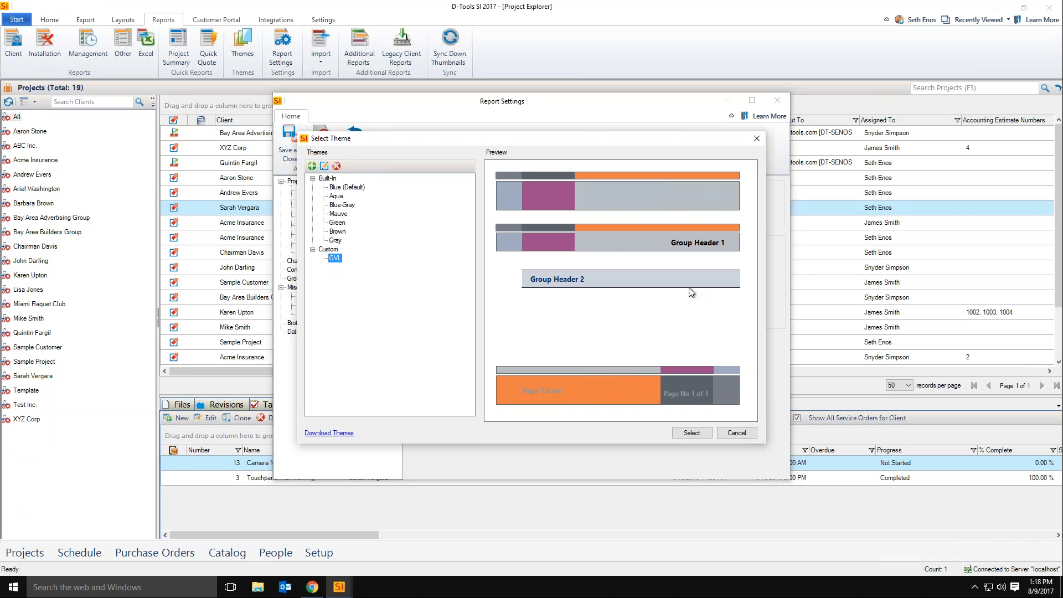
left_click(686, 436)
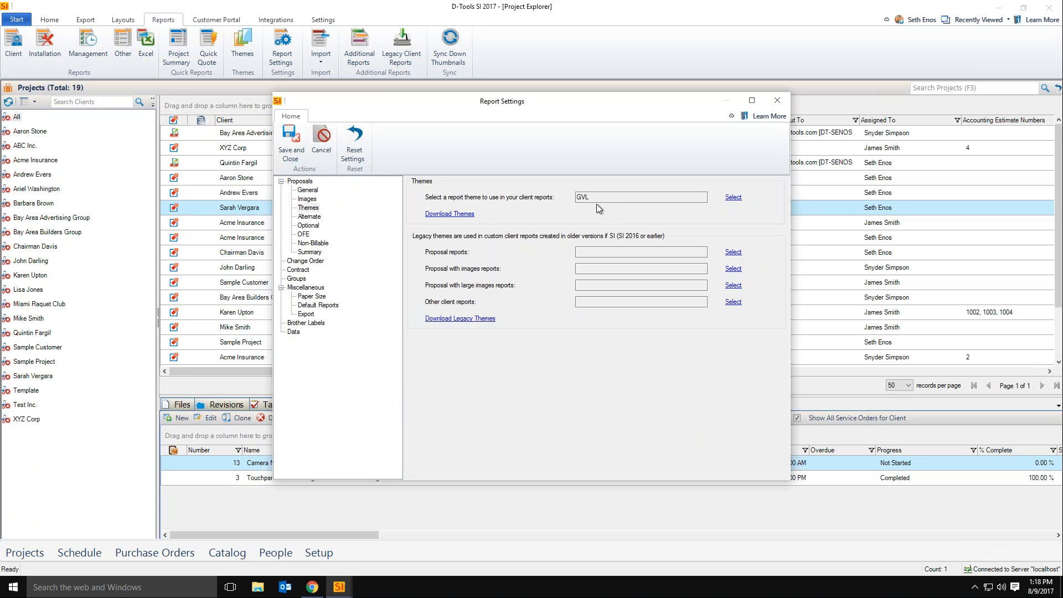
left_click(288, 149)
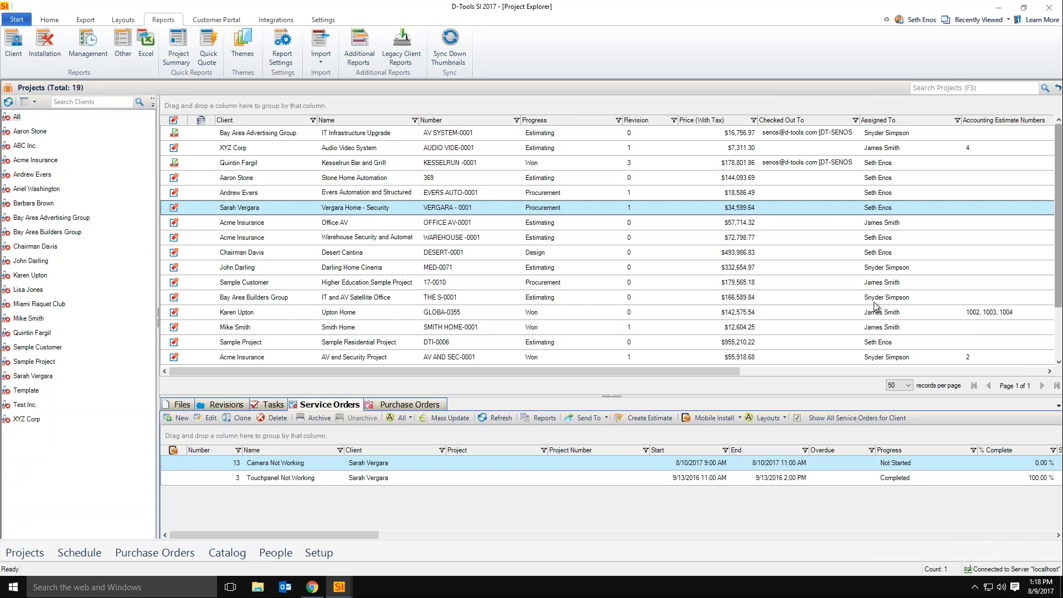
Switch to the Project Editor with the IT Infrastructure Upgrade project and review the project's scope of work.
left_click(176, 408)
mouse_move(345, 591)
left_click(414, 528)
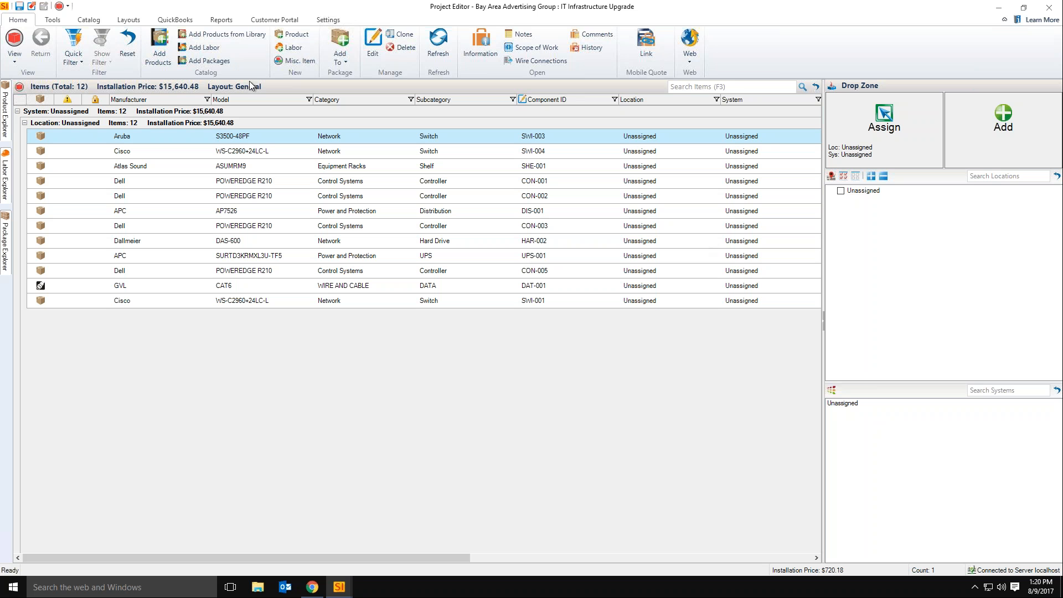
left_click(222, 22)
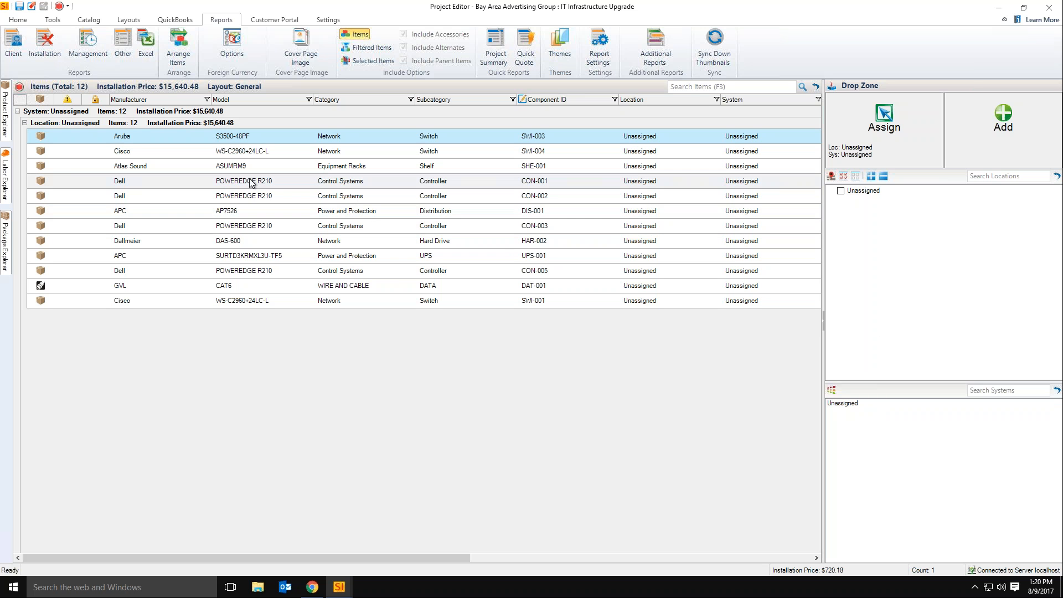
left_click(18, 19)
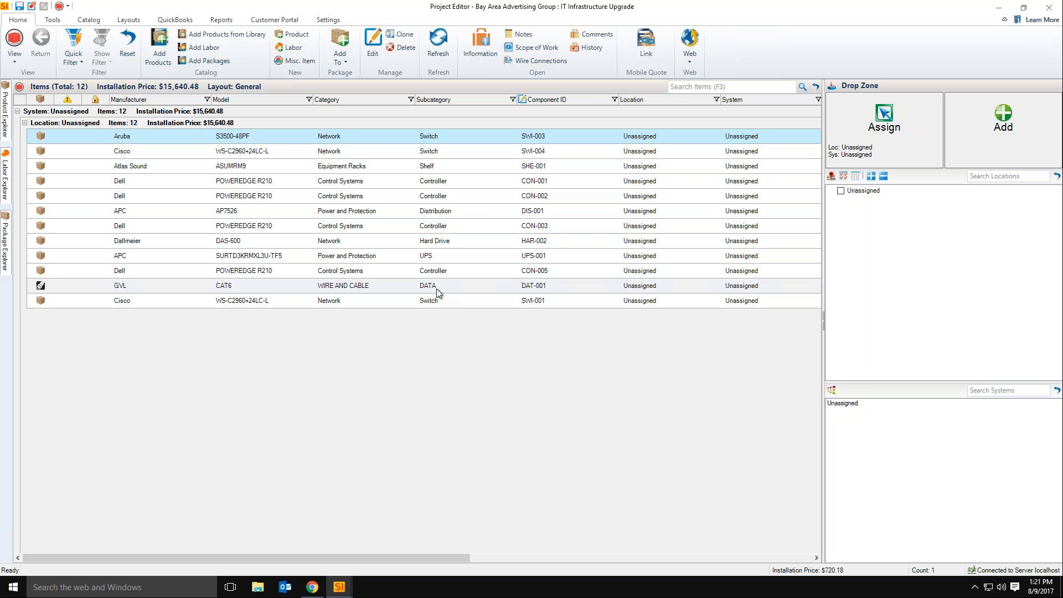
left_click(540, 49)
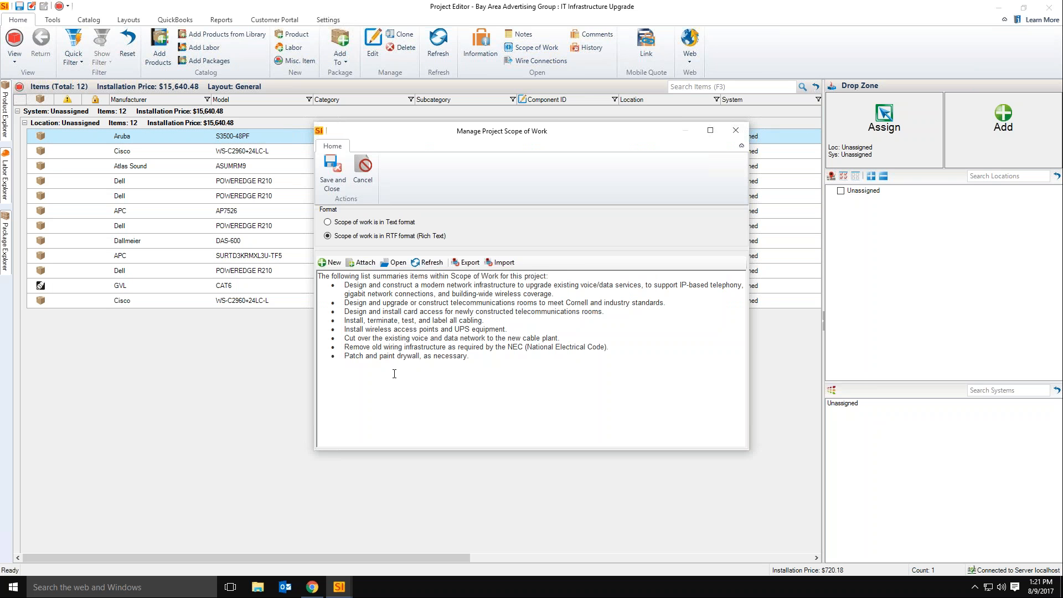
left_click(735, 130)
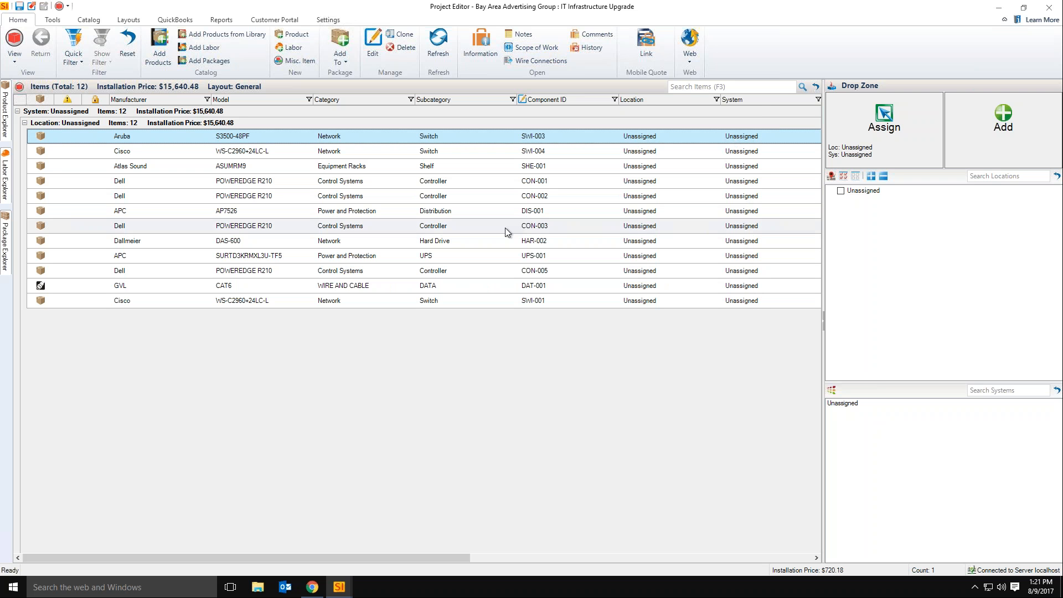
Review the project's payment terms and close them without changes.
left_click(337, 21)
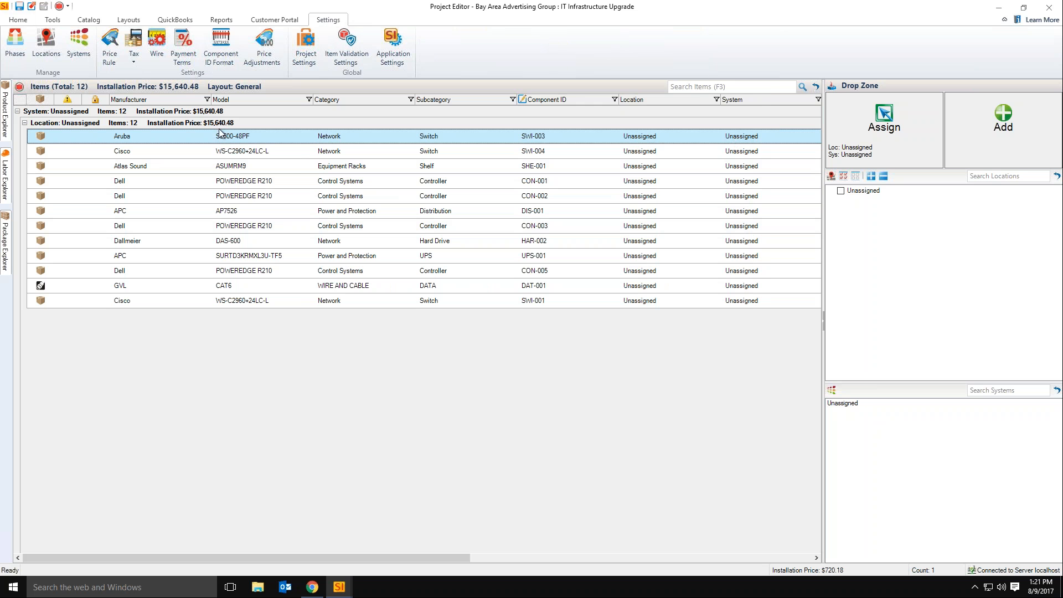
left_click(193, 44)
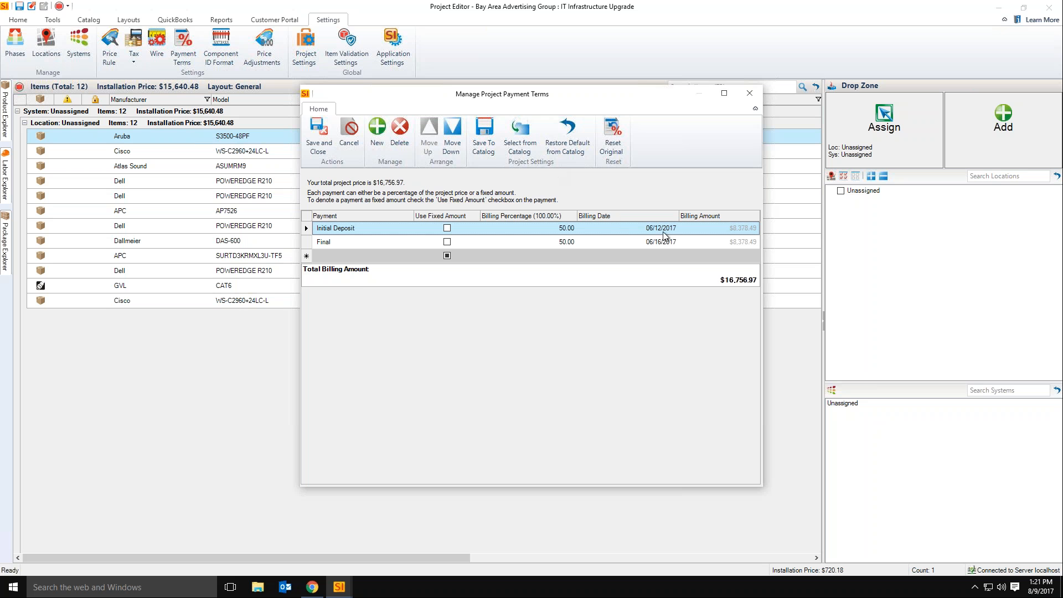
left_click(744, 93)
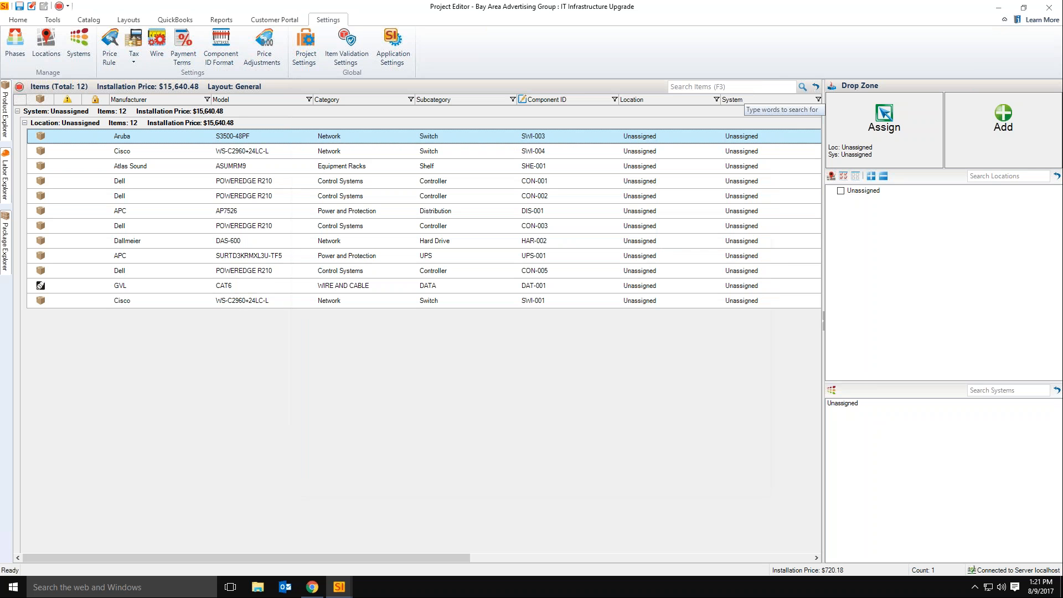
Run the Quote client report with the No Grouping definition for the project.
left_click(221, 19)
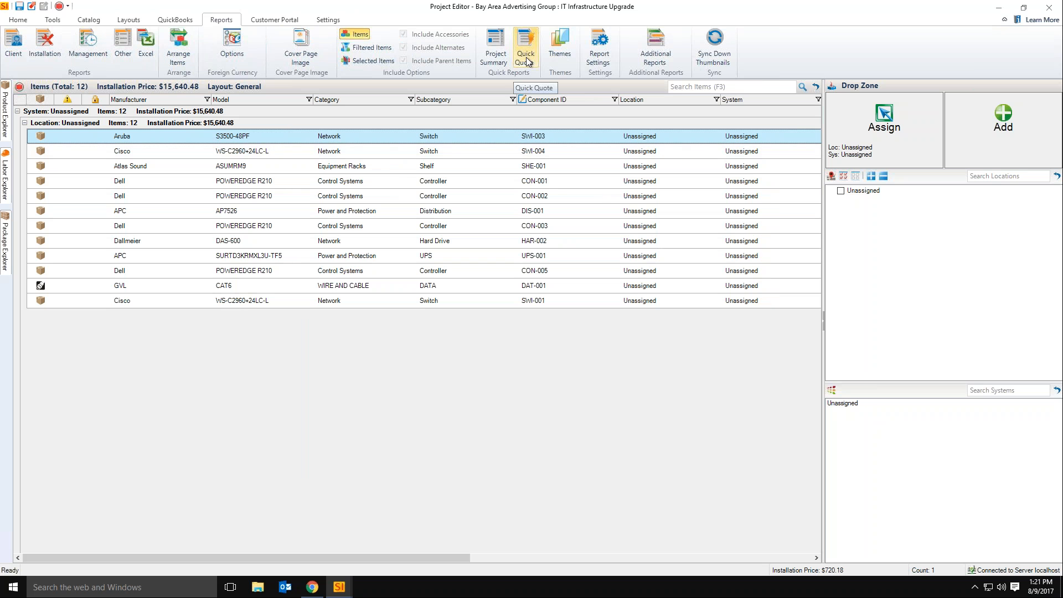
left_click(16, 57)
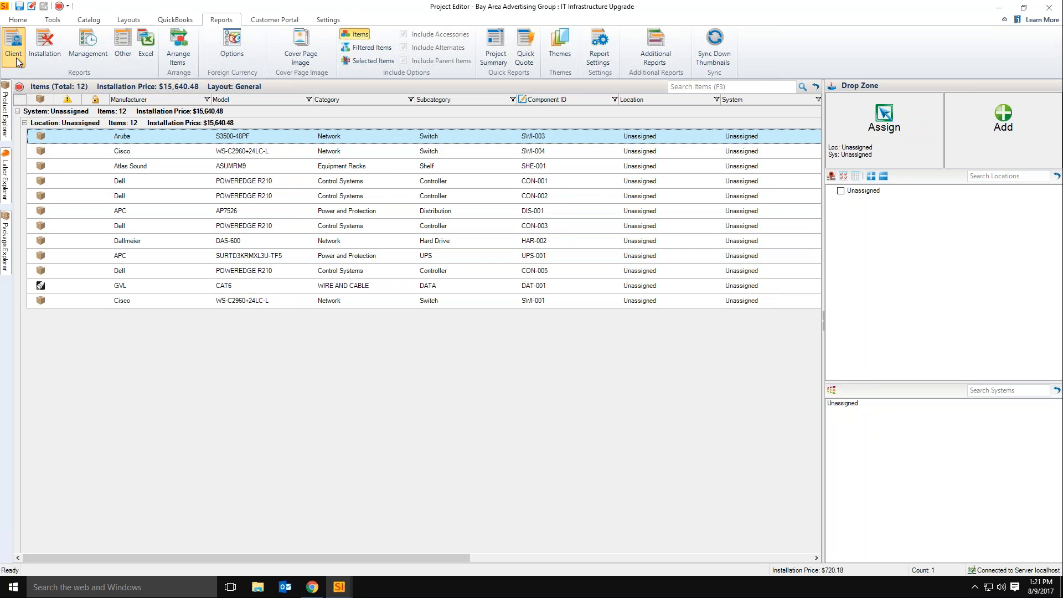
left_click(350, 320)
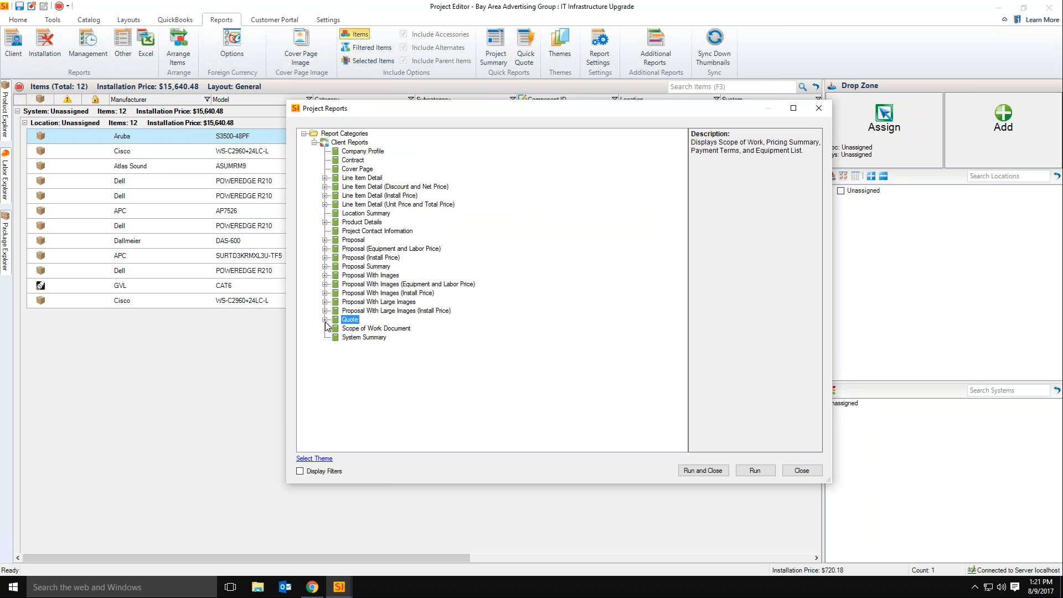
double_click(356, 322)
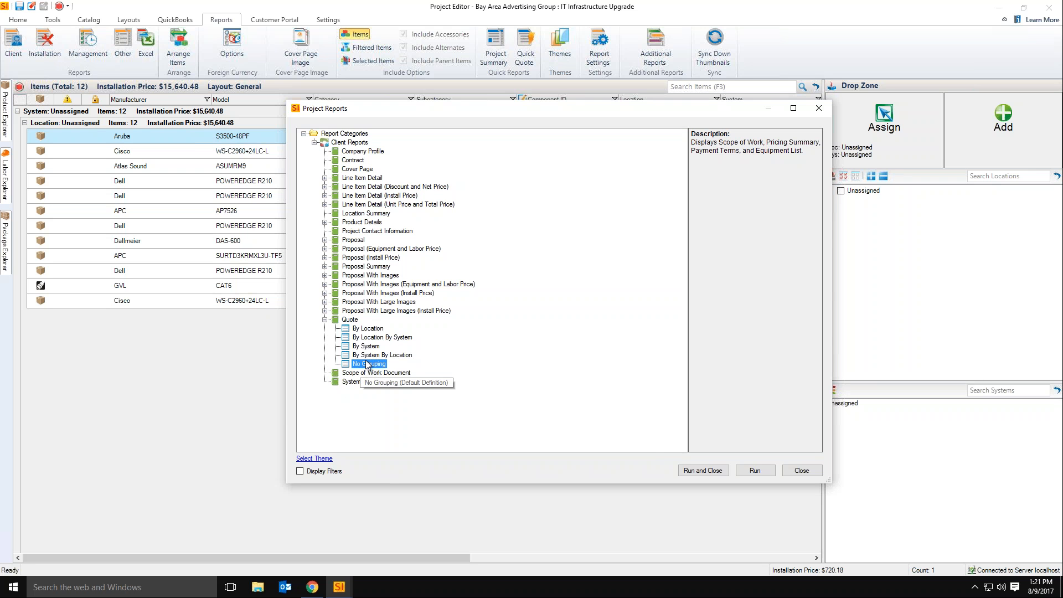
left_click(747, 470)
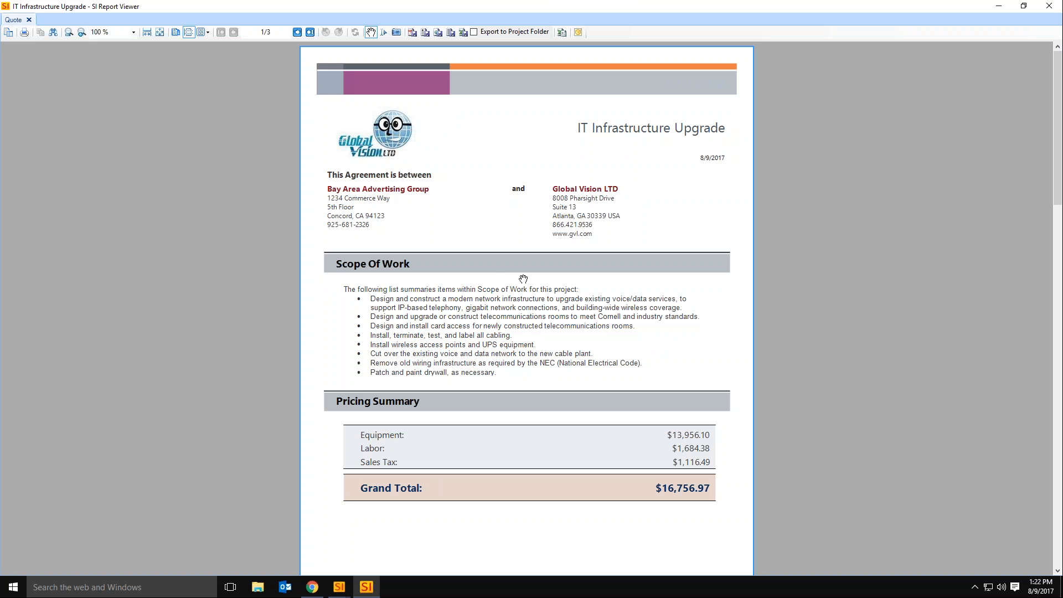
Review the Quote report's scope of work, pricing summary, payment terms, signature lines and equipment details, and close the report viewer.
scroll(523, 276, "down", 1)
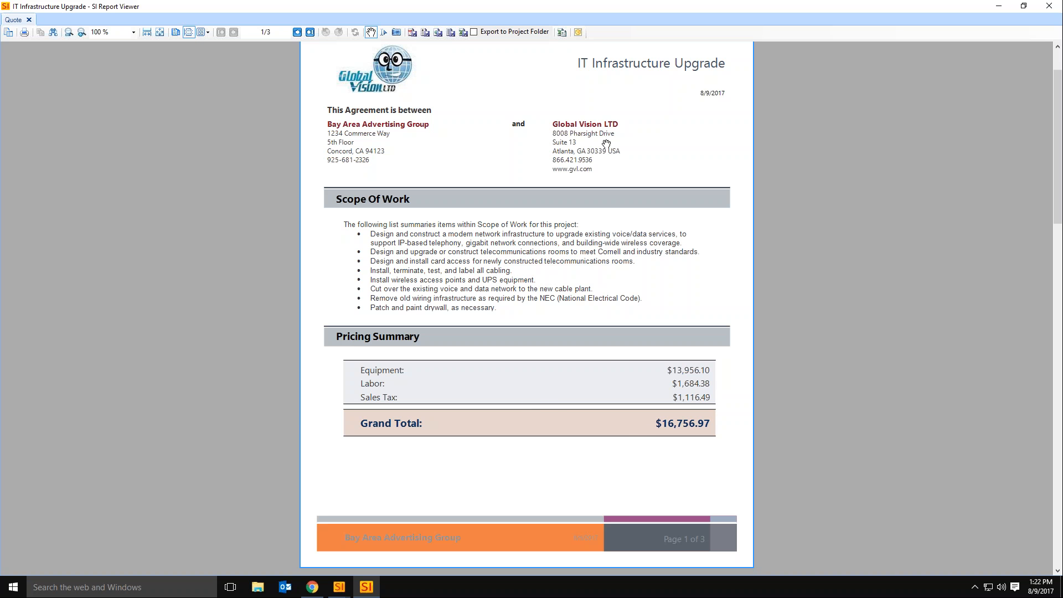
scroll(612, 367, "down", 3)
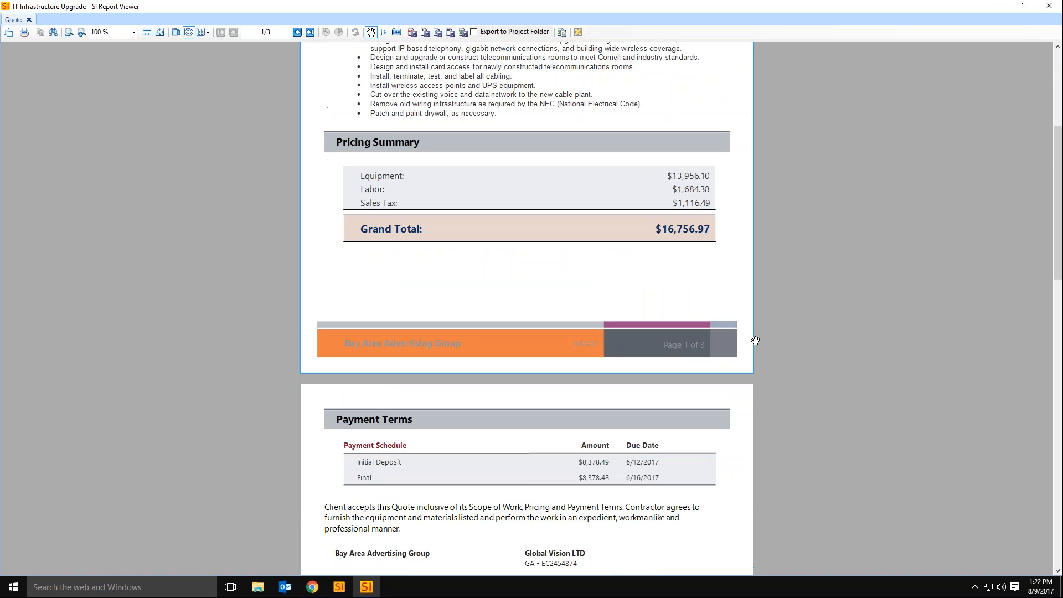
scroll(753, 337, "down", 4)
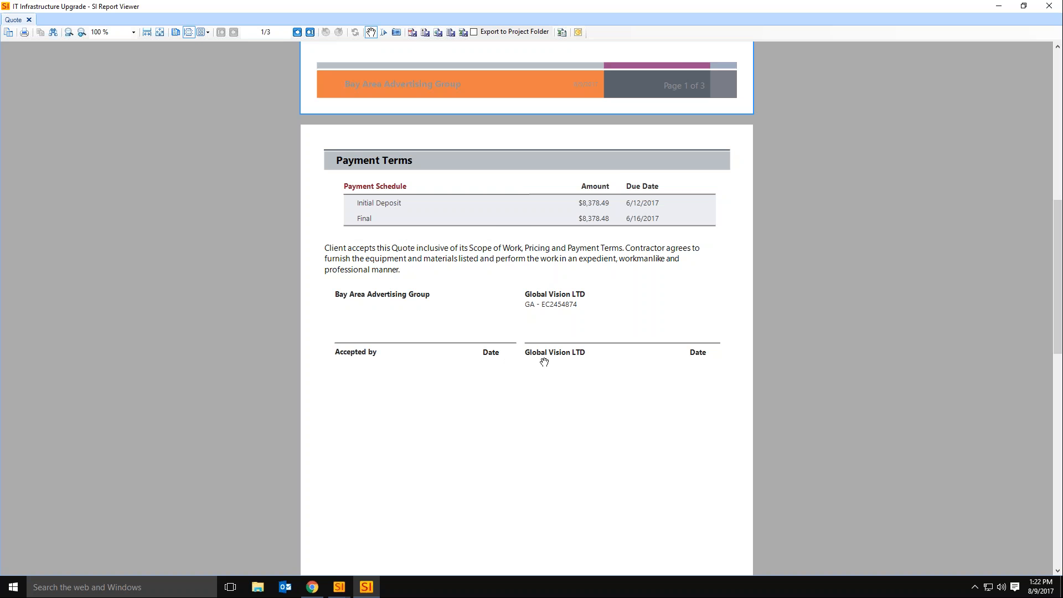
scroll(510, 367, "down", 3)
scroll(525, 364, "down", 4)
scroll(615, 359, "down", 1)
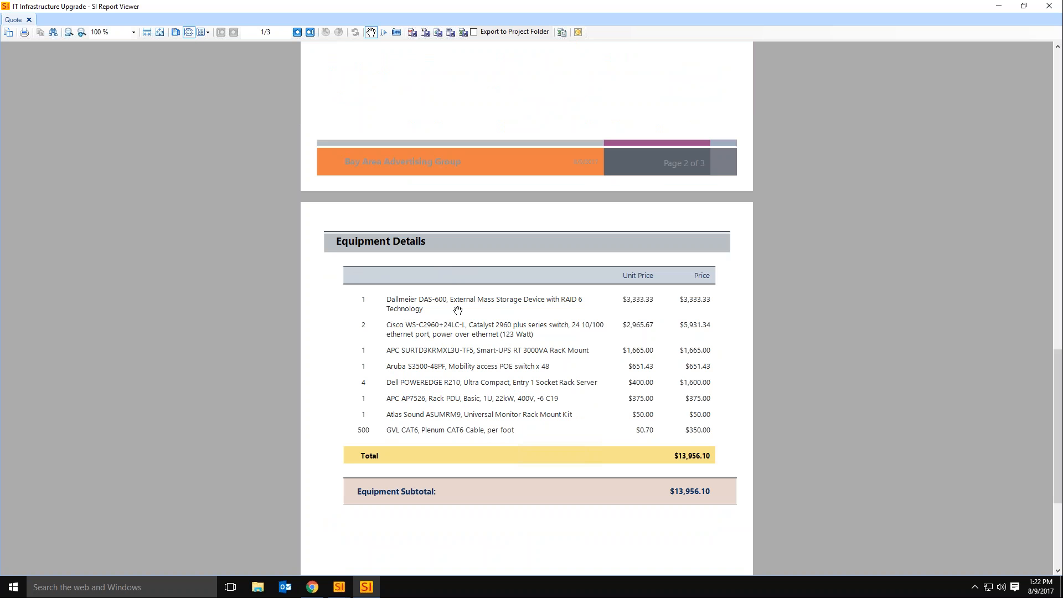
scroll(410, 290, "down", 1)
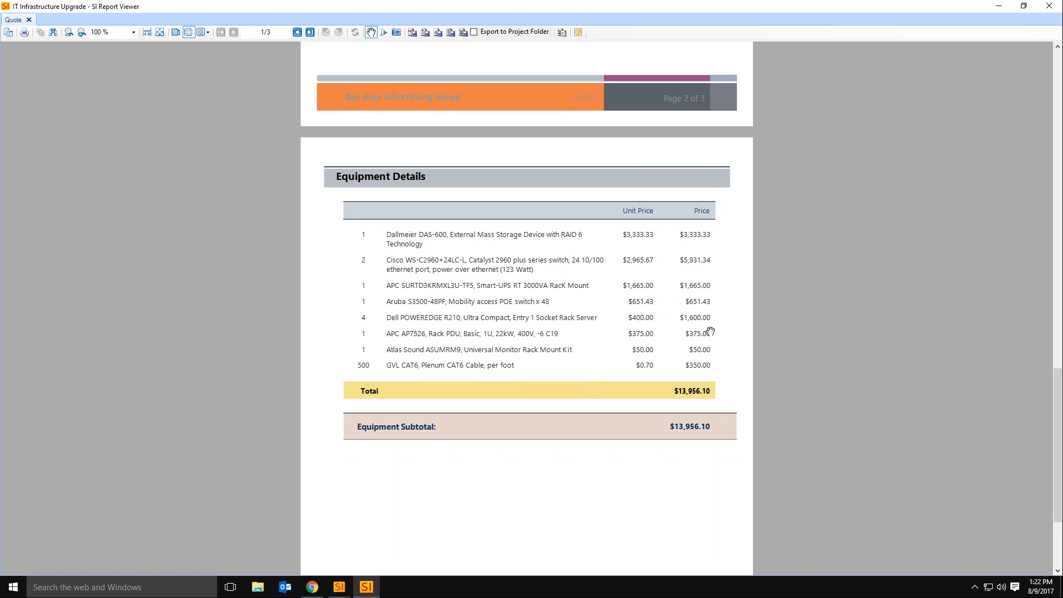
scroll(704, 289, "down", 2)
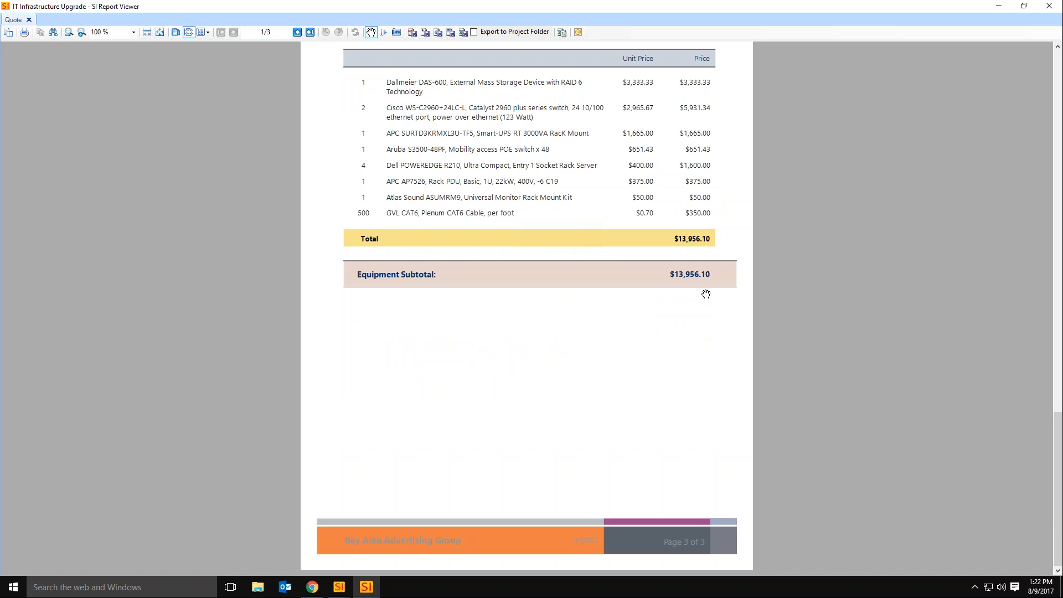
scroll(679, 277, "up", 15)
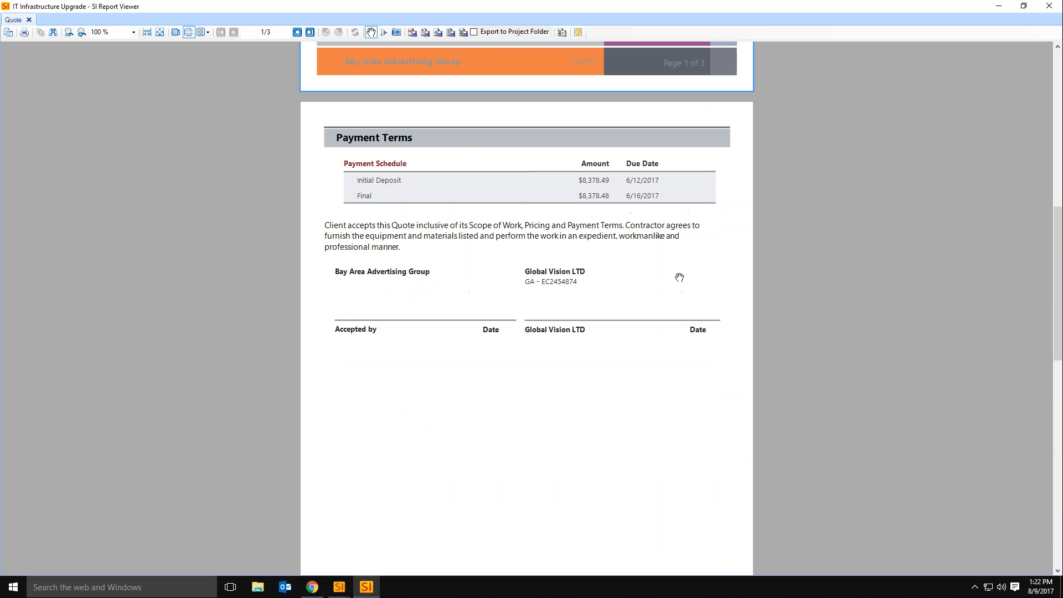
scroll(511, 308, "down", 3)
scroll(511, 307, "down", 3)
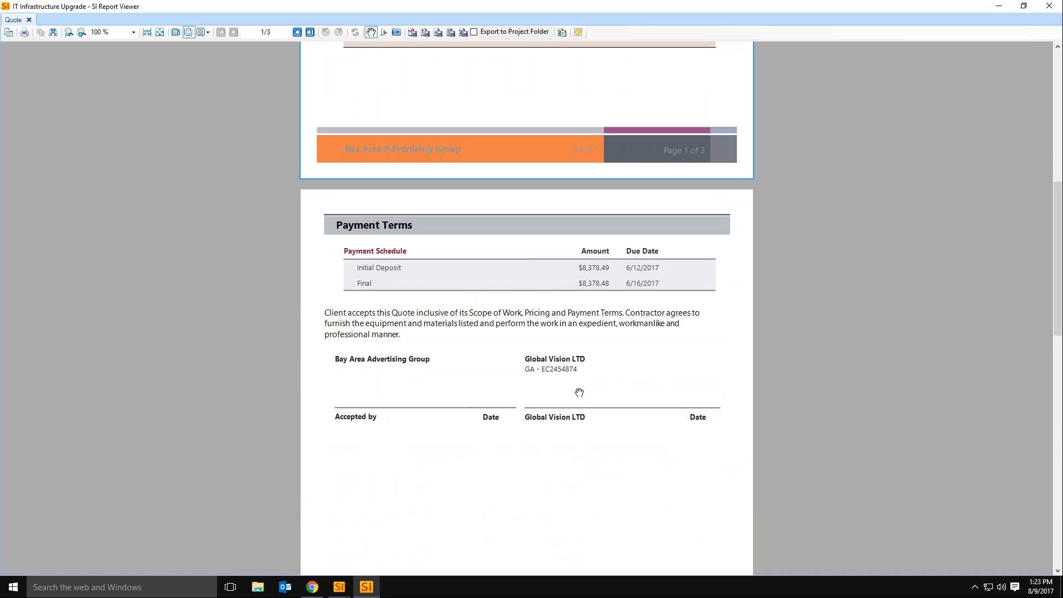
scroll(577, 369, "down", 6)
scroll(530, 382, "down", 2)
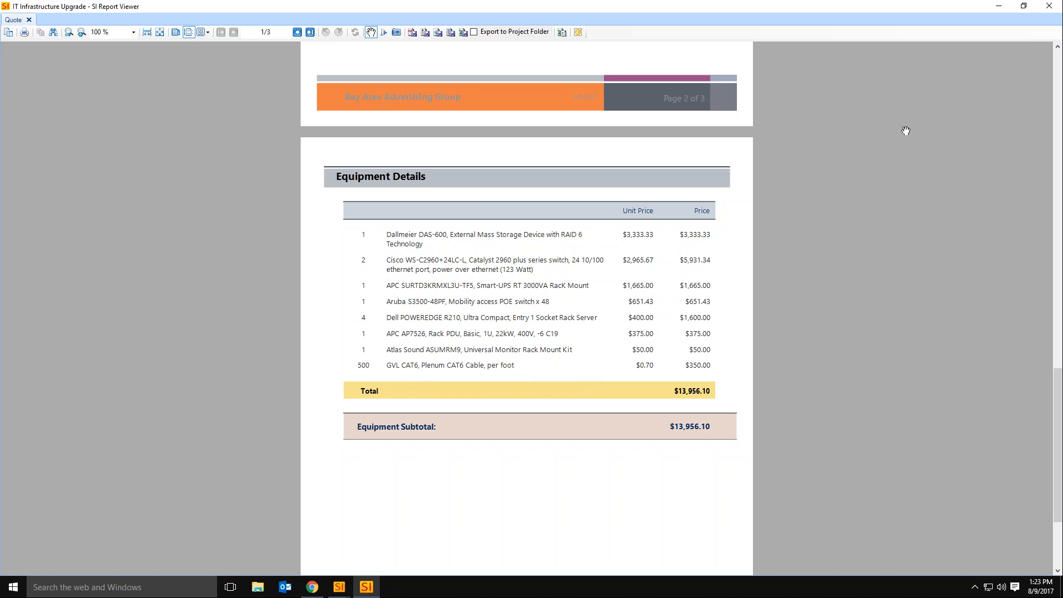
left_click(1048, 6)
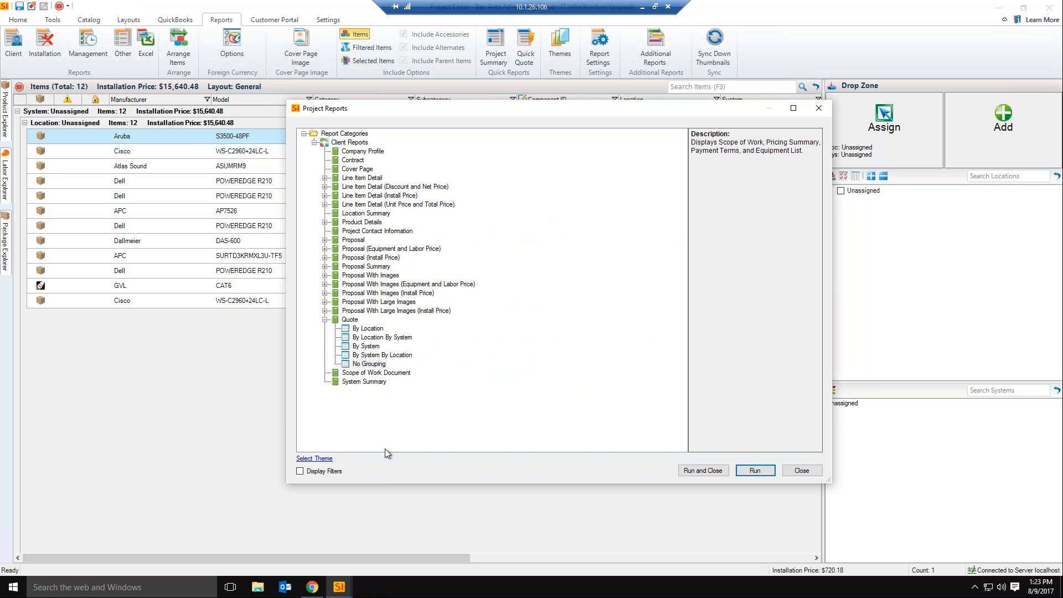
Review the parameters of the Quote report's No Grouping definition, leave them unchanged and close the project reports.
left_click(375, 364)
right_click(375, 364)
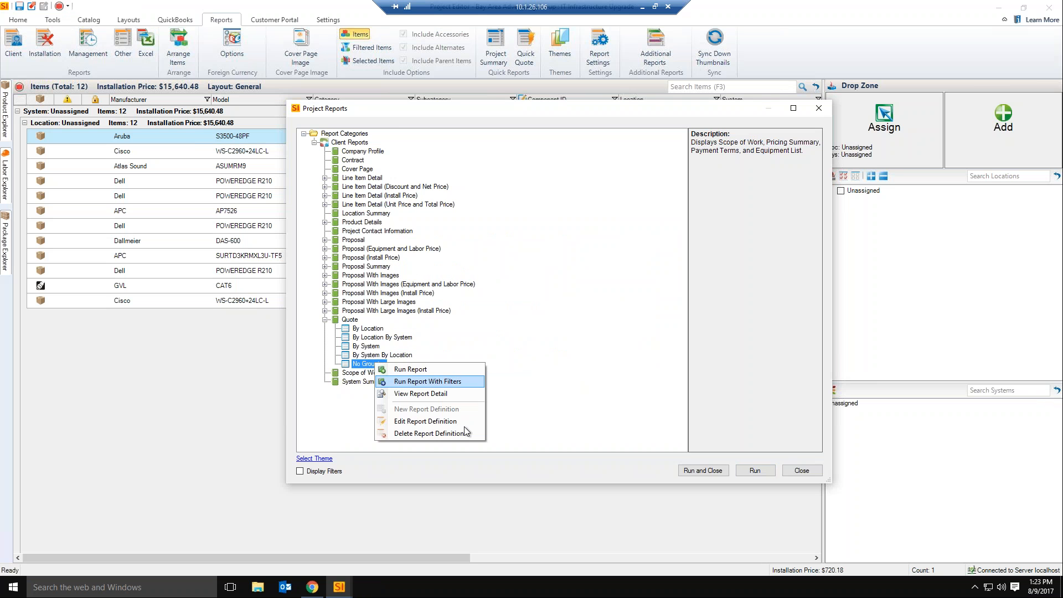
left_click(442, 425)
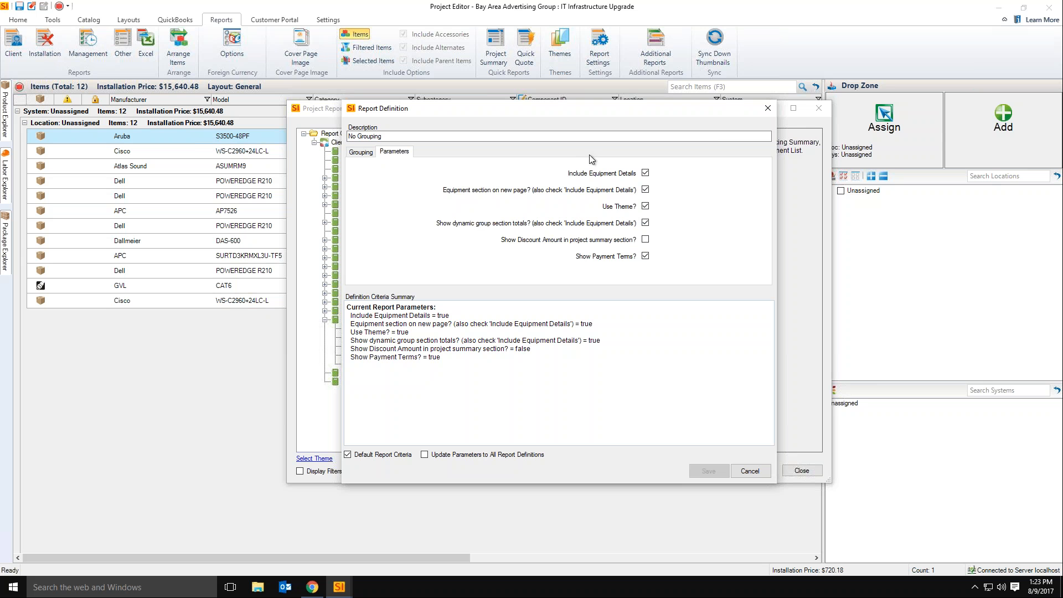
left_click(767, 108)
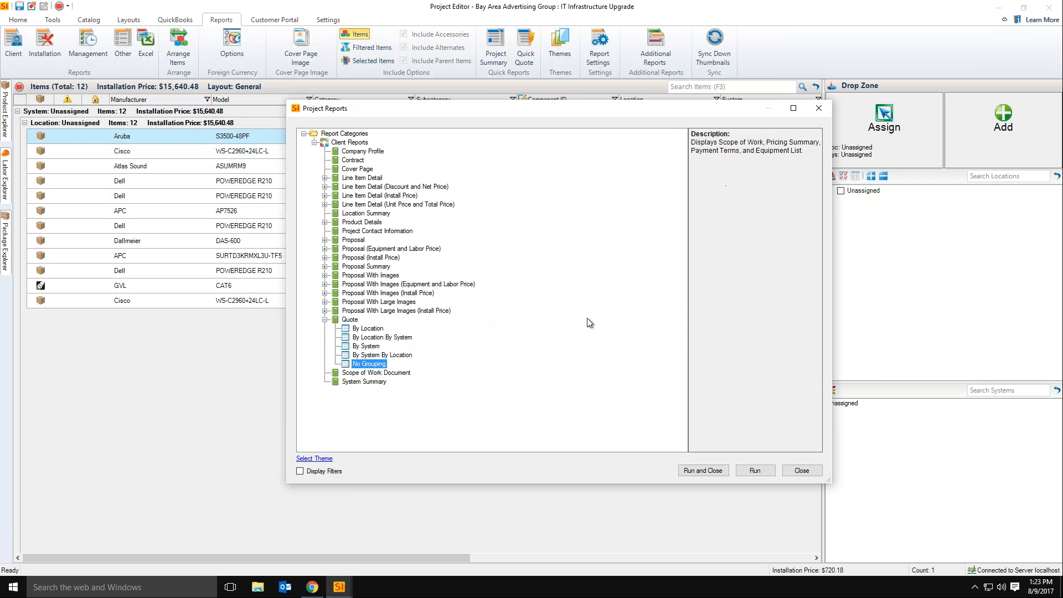
left_click(800, 471)
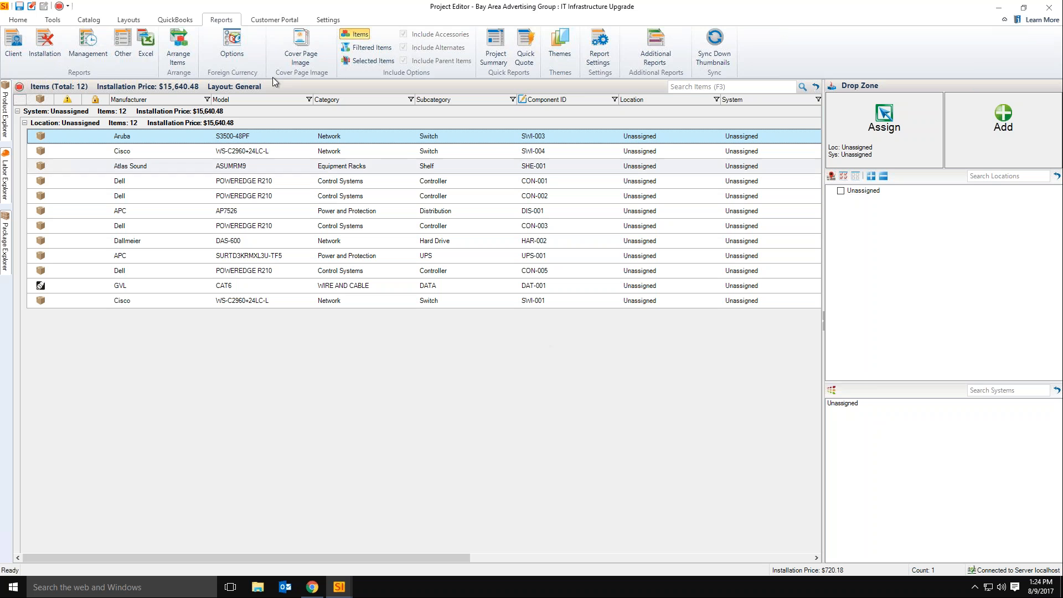
Look at the Customer Portal commands in the Project Editor and in the Project Explorer.
left_click(280, 21)
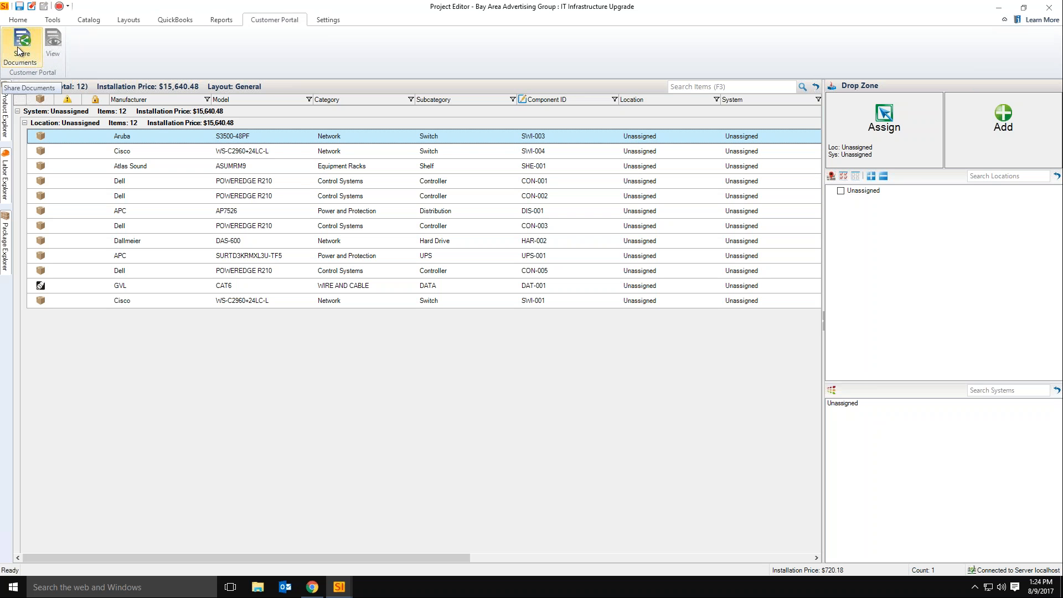
left_click(998, 7)
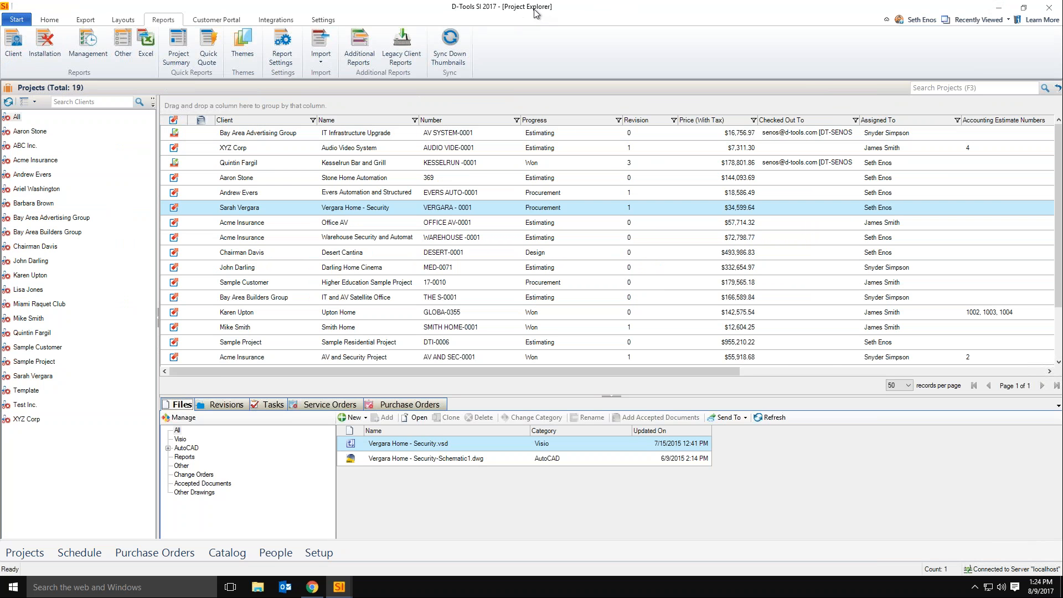
left_click(216, 20)
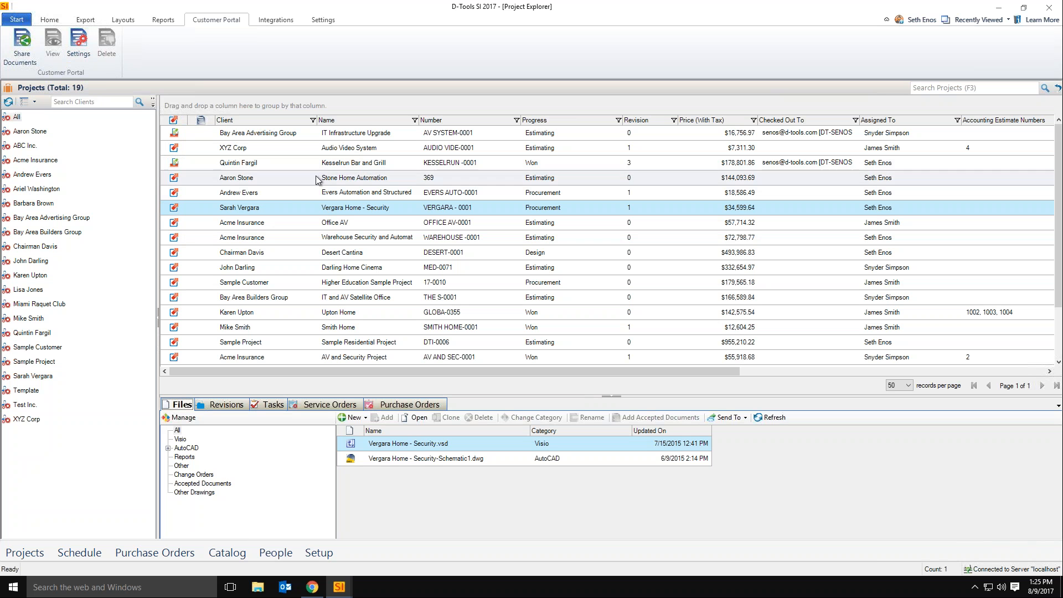
Compare the current Kesselrun Bar and Grill project with its revision 2, using the price comparison option.
left_click(360, 163)
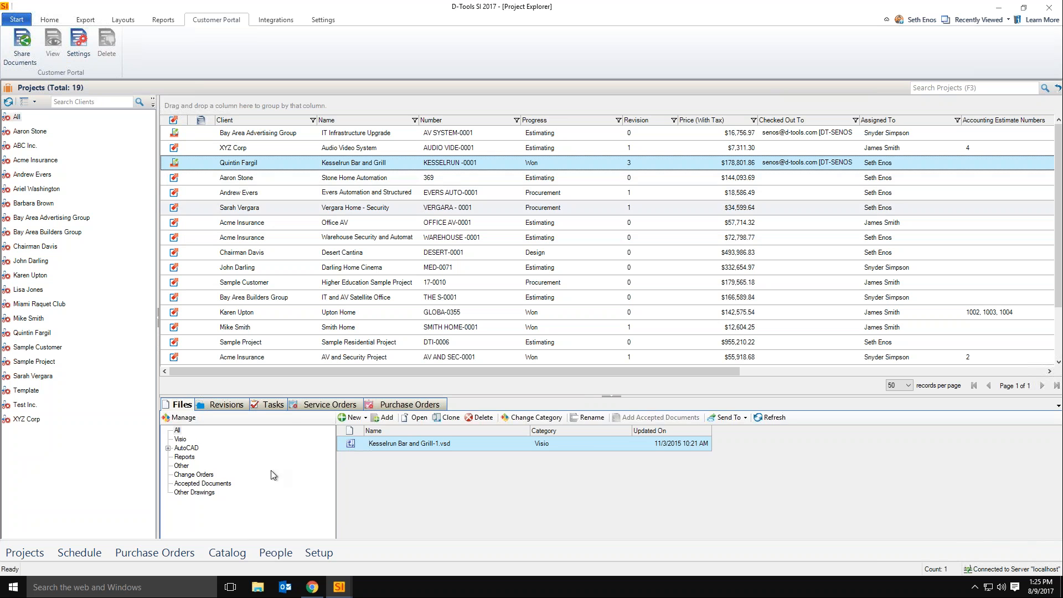
left_click(225, 405)
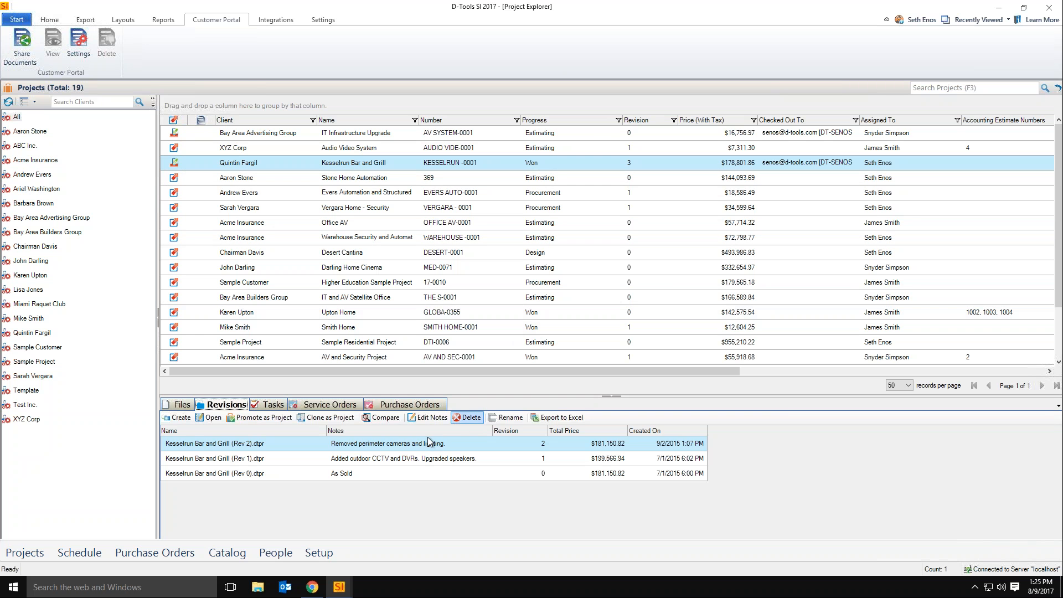
left_click(380, 418)
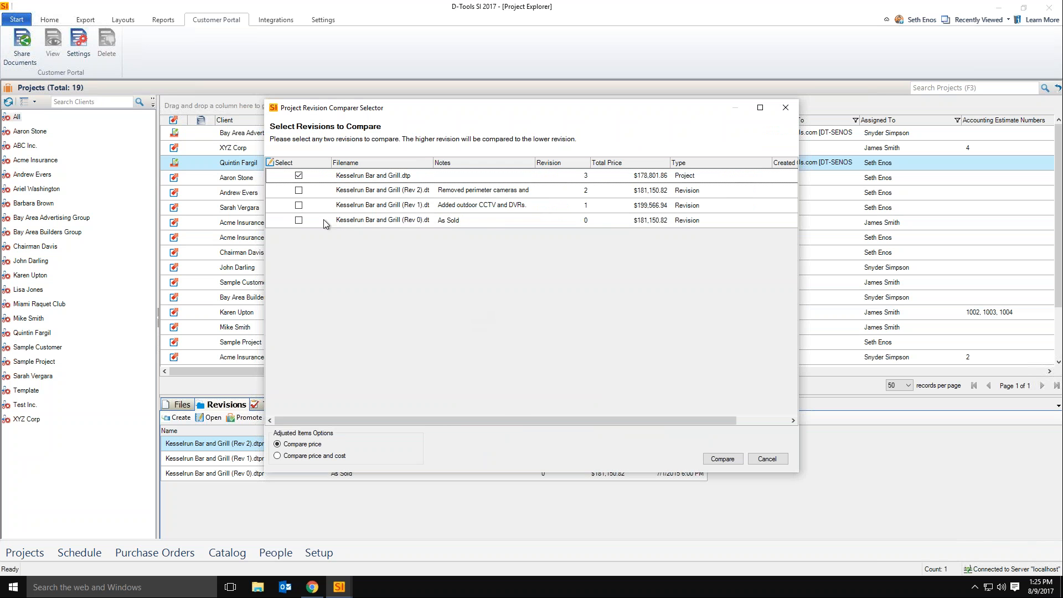
left_click(299, 190)
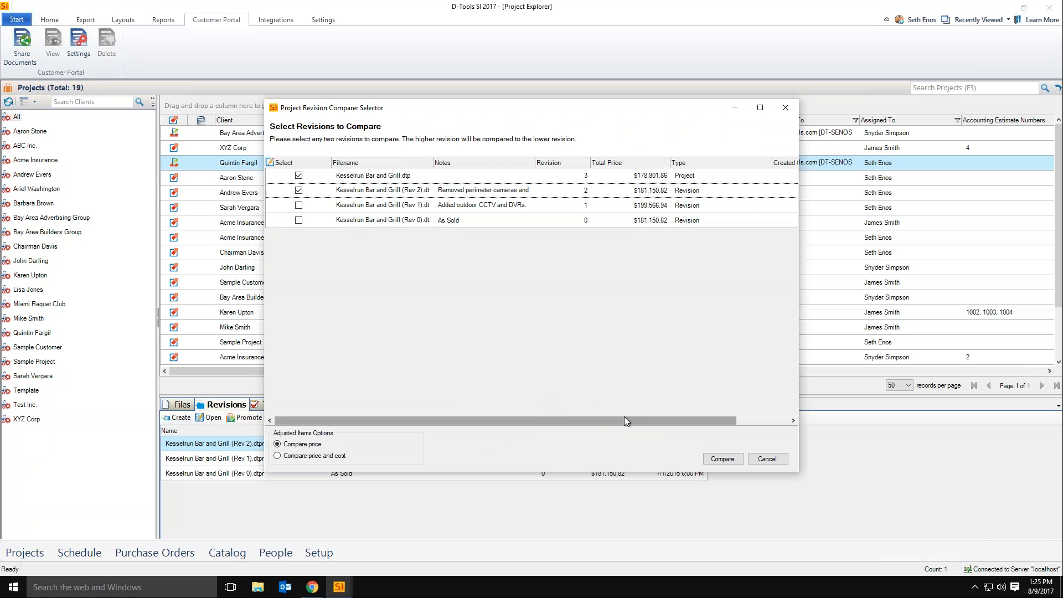
left_click(722, 458)
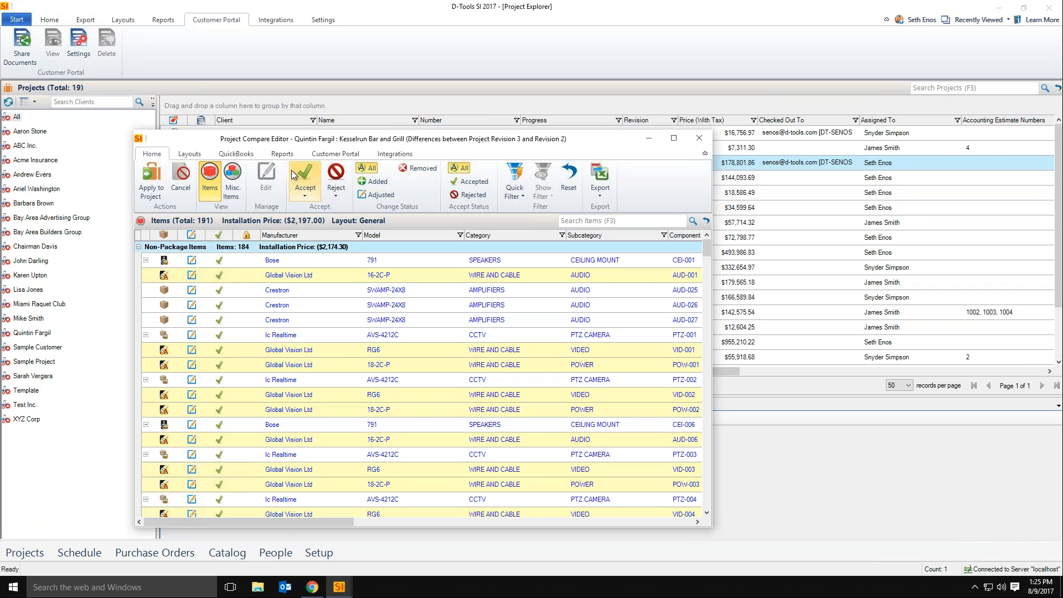
Examine the report and Customer Portal commands available for the revision comparison and close the Project Compare Editor.
left_click(290, 154)
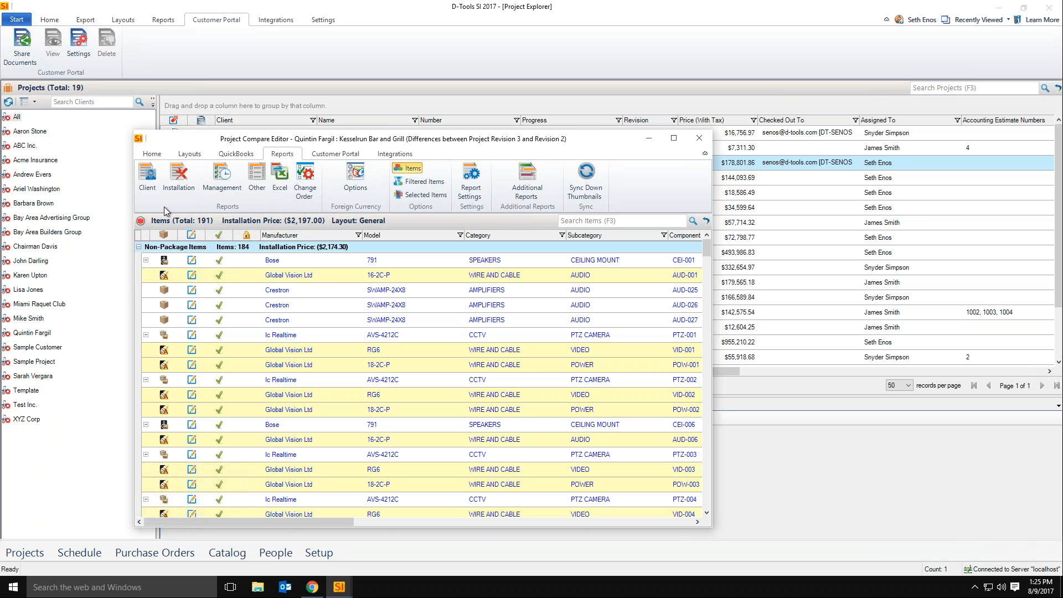
left_click(338, 154)
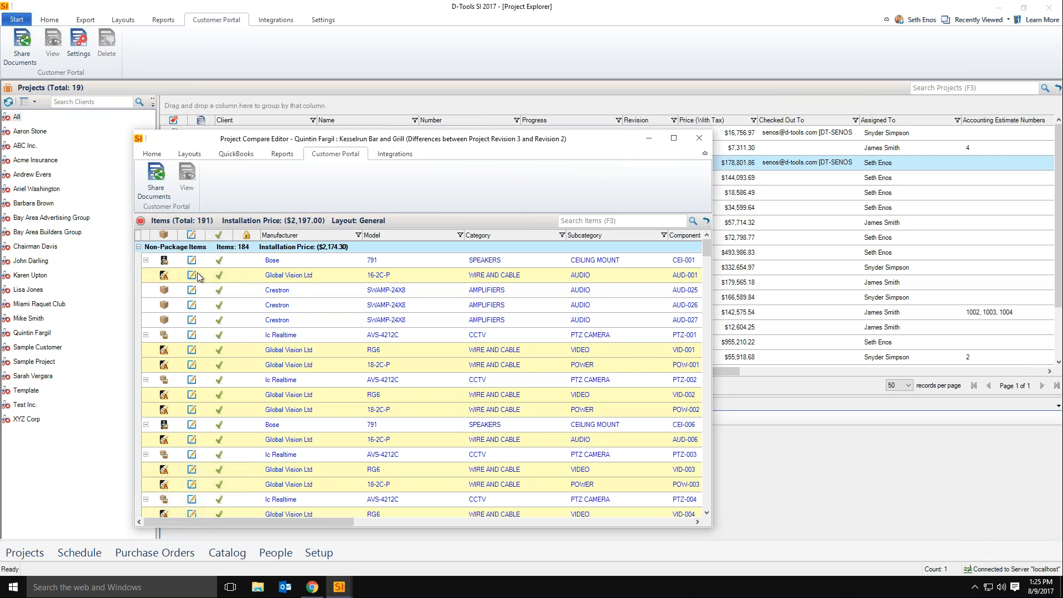
left_click(698, 138)
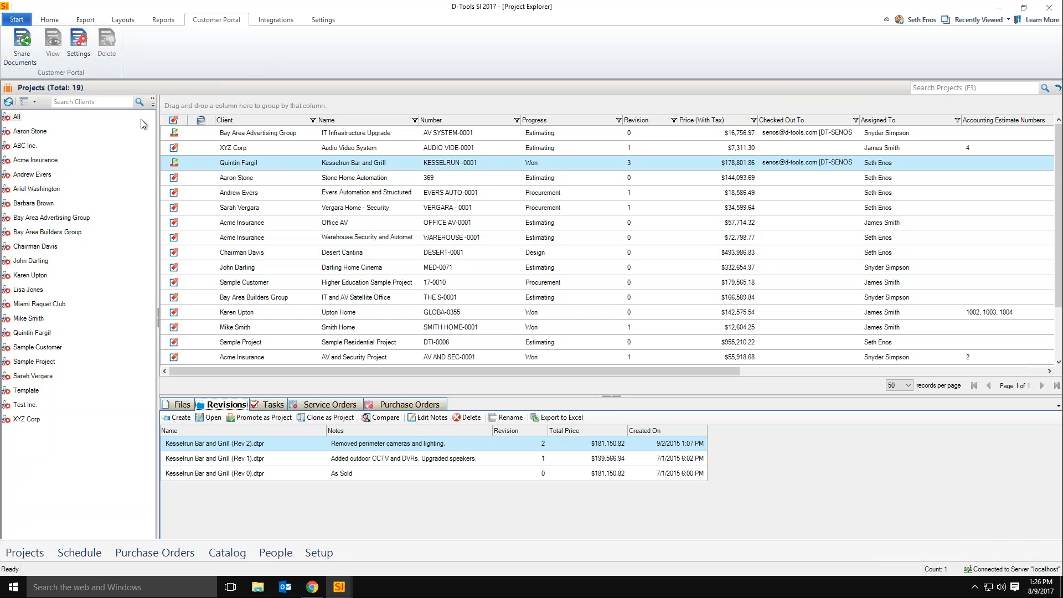
Open the Company Information settings from the Control Panel and review the general details, including the License Number field.
left_click(17, 19)
mouse_move(58, 207)
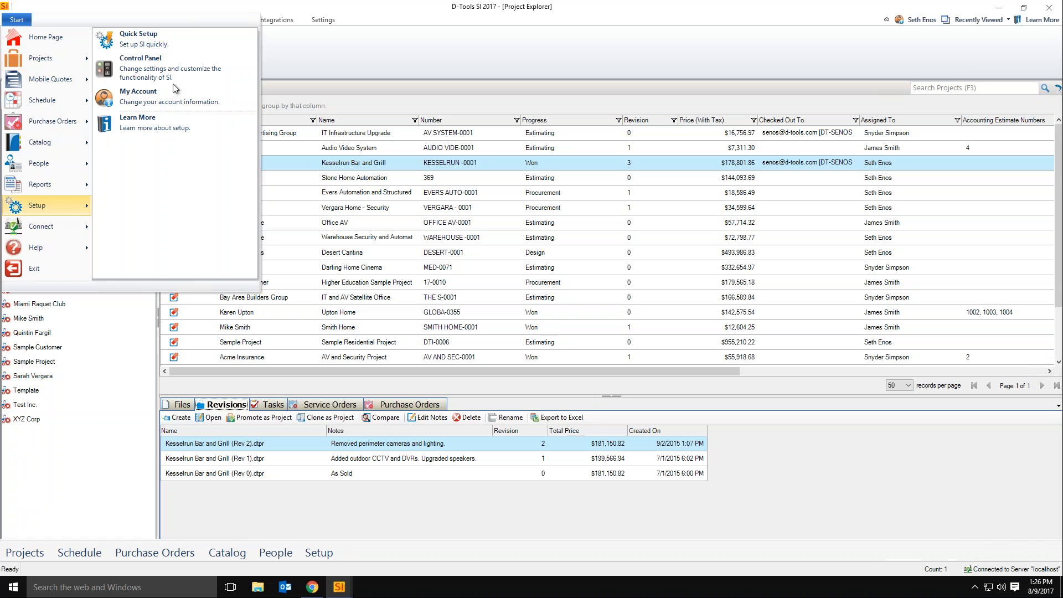
left_click(153, 69)
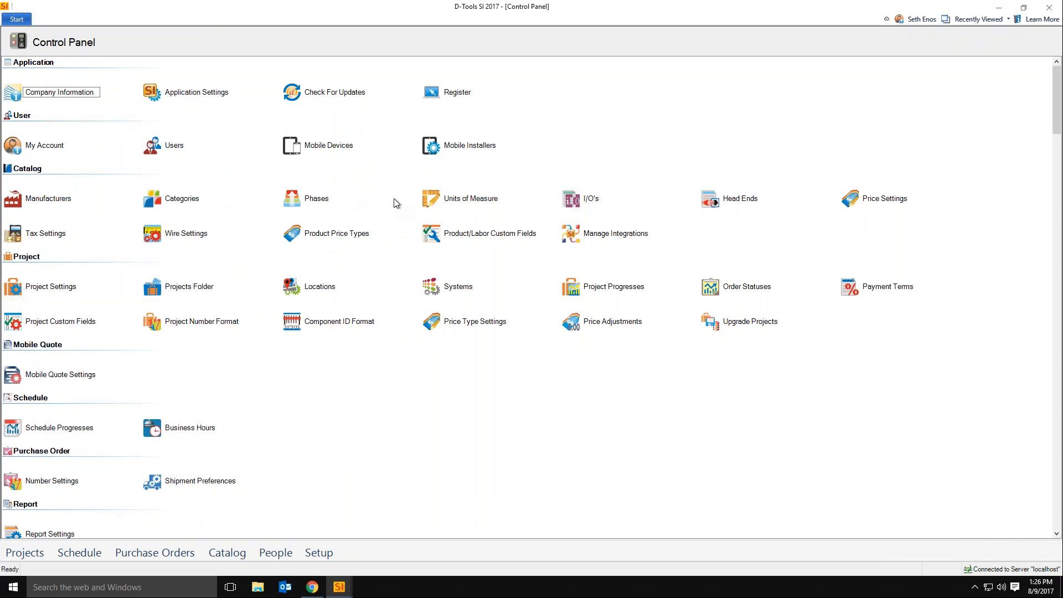
left_click(65, 93)
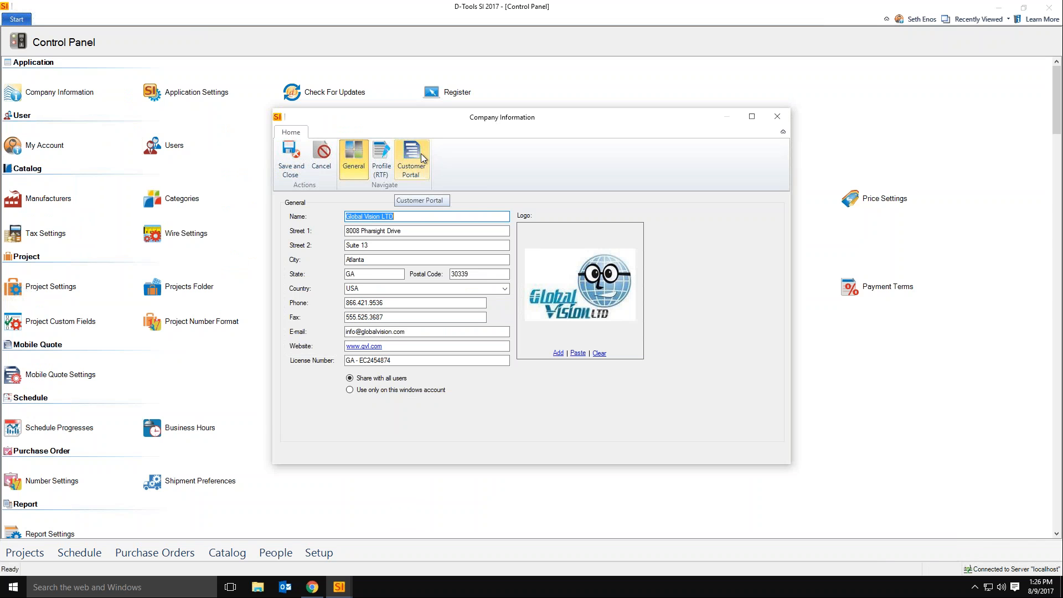
left_click_drag(400, 360, 346, 360)
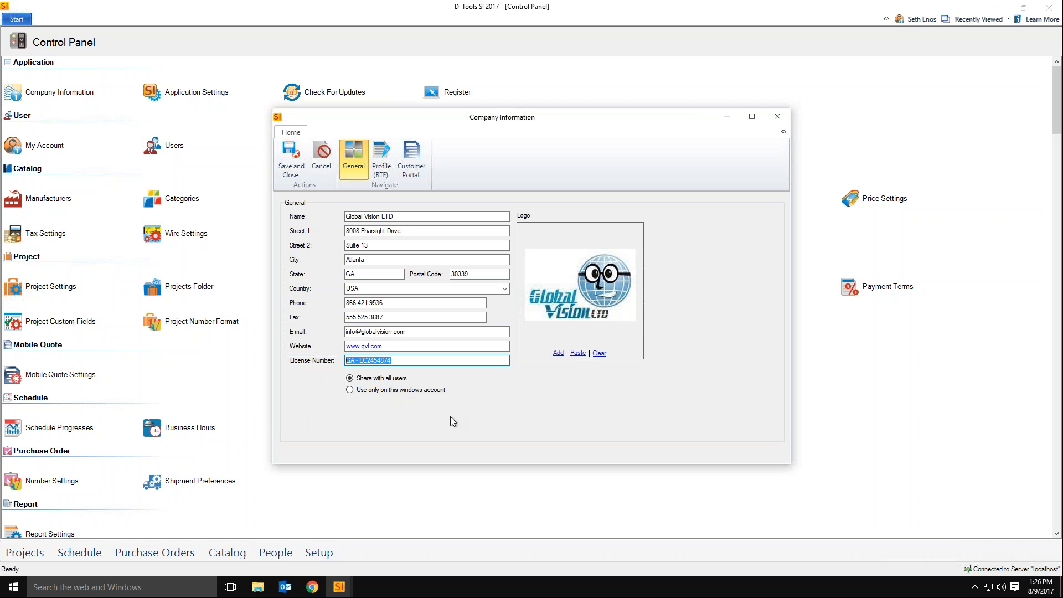
Review the company's Customer Portal alias, URL and slogan, and close the company information without changes.
left_click(423, 157)
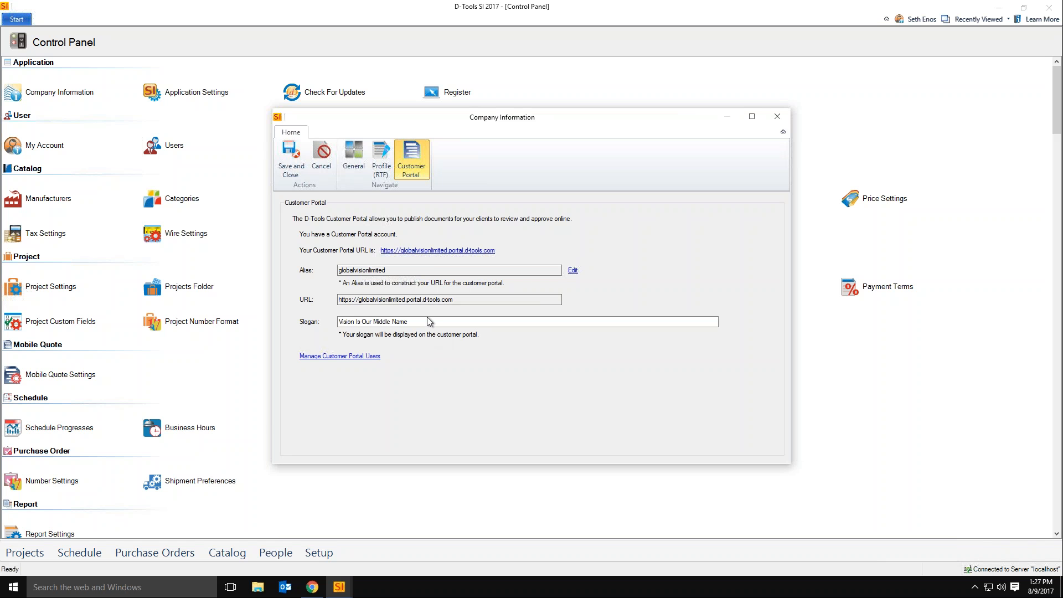
left_click_drag(426, 321, 336, 322)
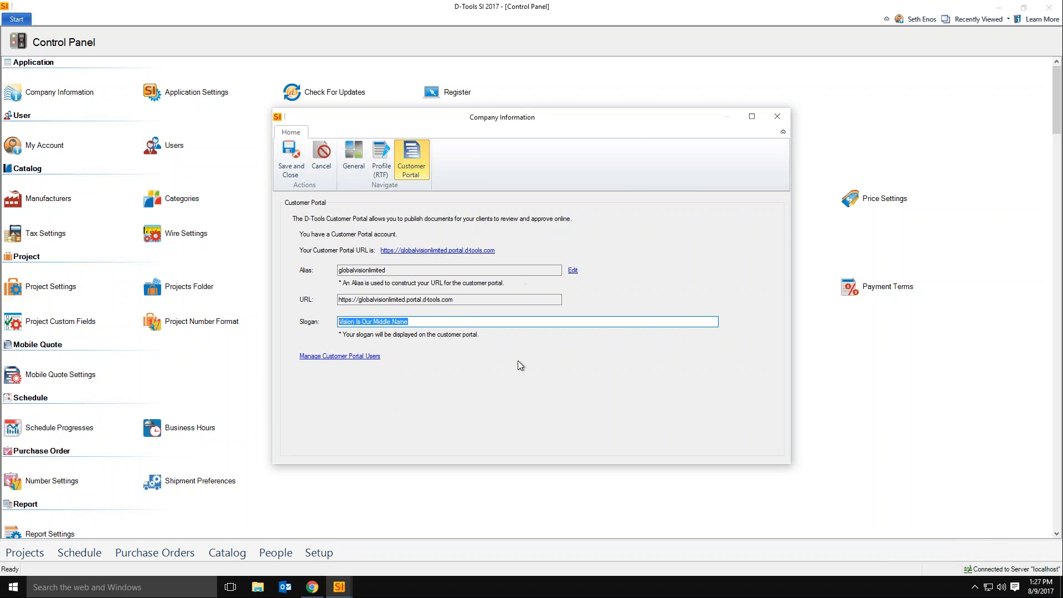
left_click(776, 116)
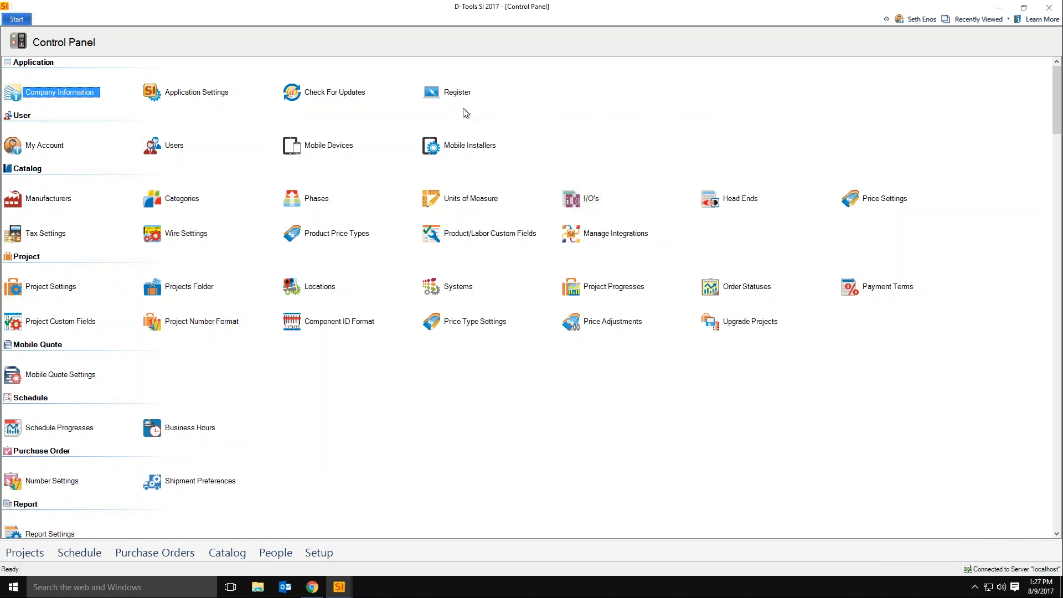
Return to the IT Infrastructure Upgrade project in the Project Editor and start sharing its documents on the Customer Portal.
left_click(339, 587)
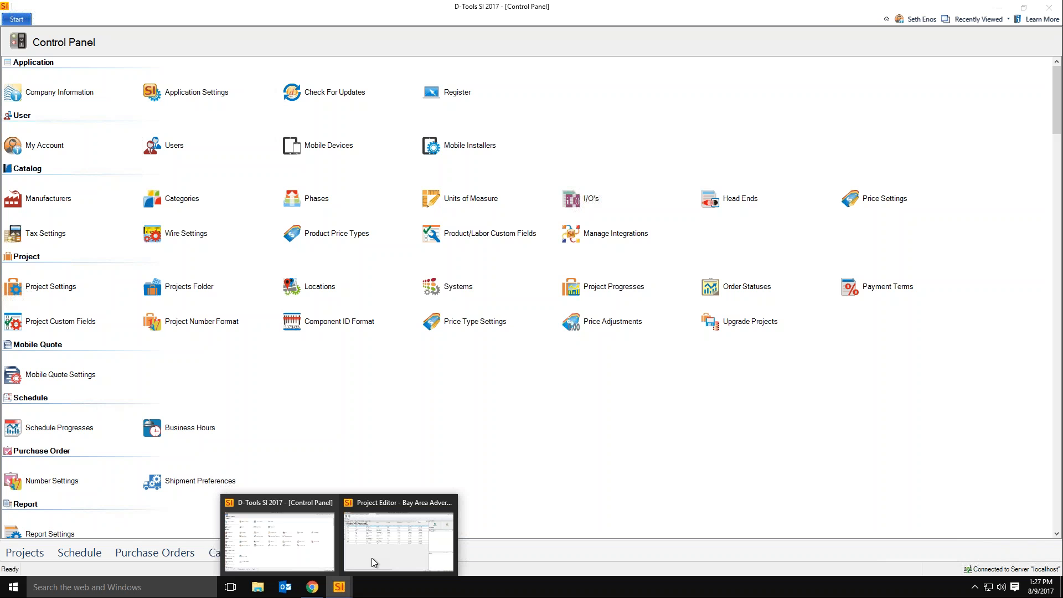
left_click(372, 555)
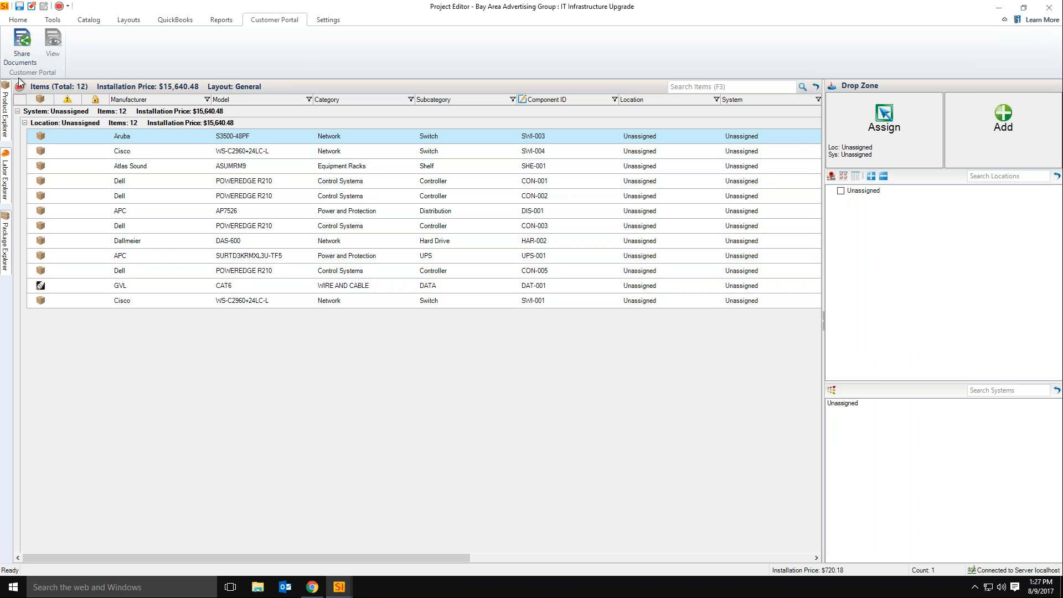
left_click(21, 57)
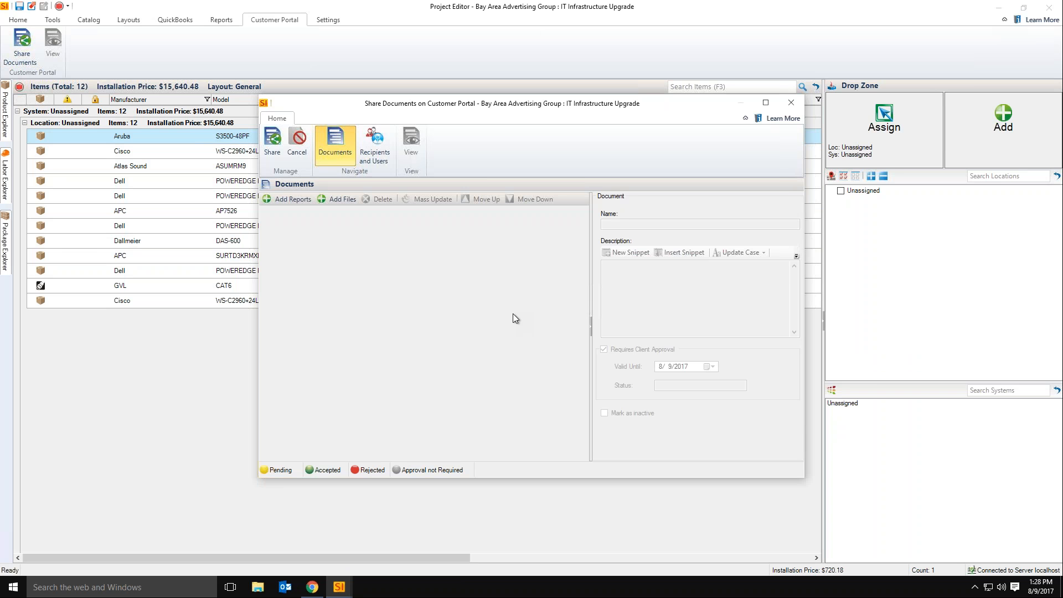
left_click(343, 198)
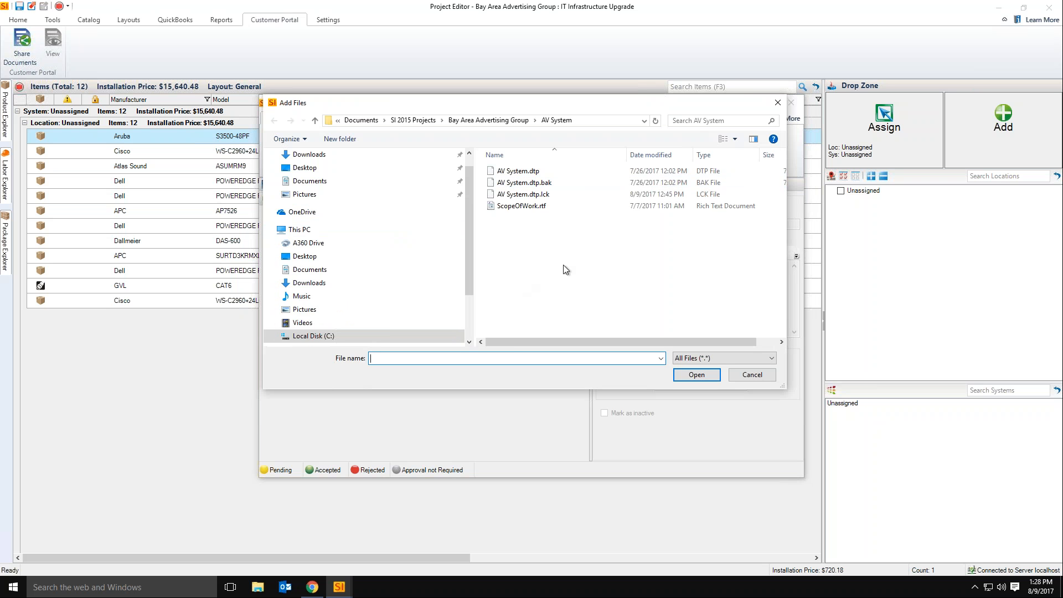
left_click(545, 206)
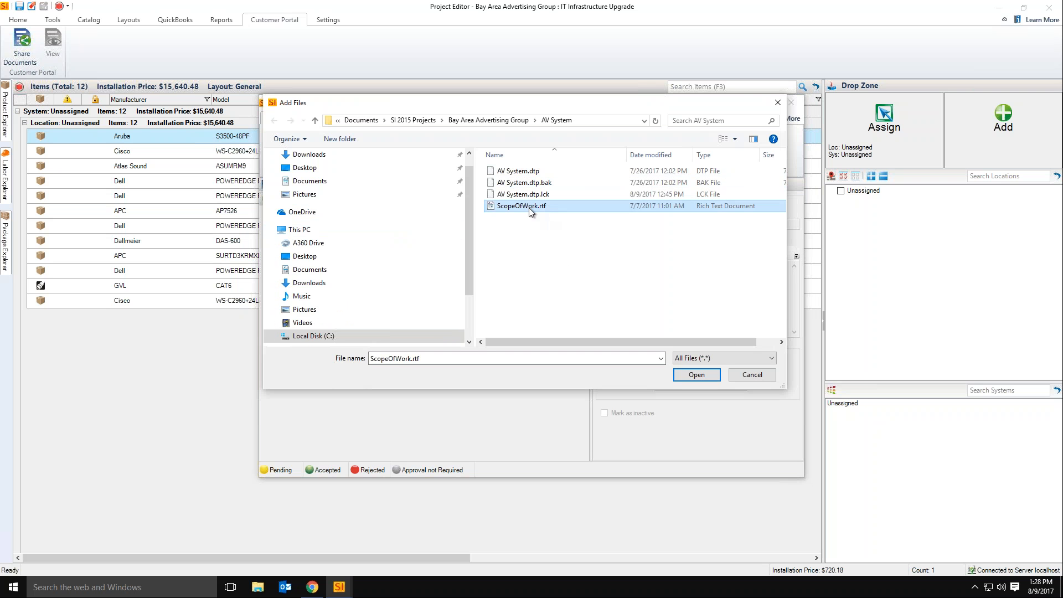
left_click(748, 376)
Add the Quote report with the No Grouping (Default) layout to the documents being shared.
left_click(291, 201)
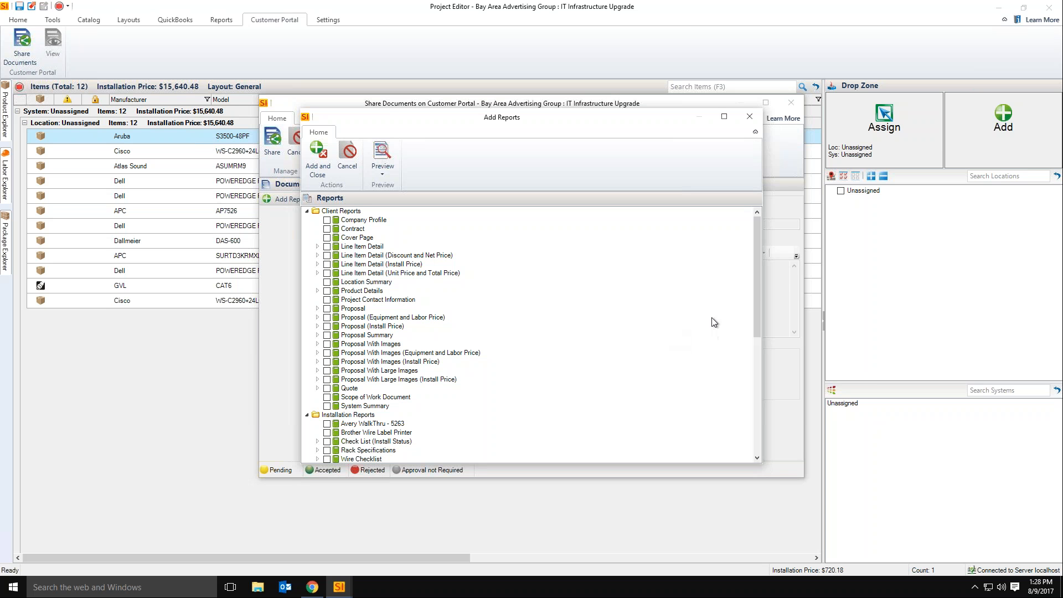
left_click_drag(751, 275, 754, 396)
left_click_drag(751, 321, 754, 228)
left_click(317, 388)
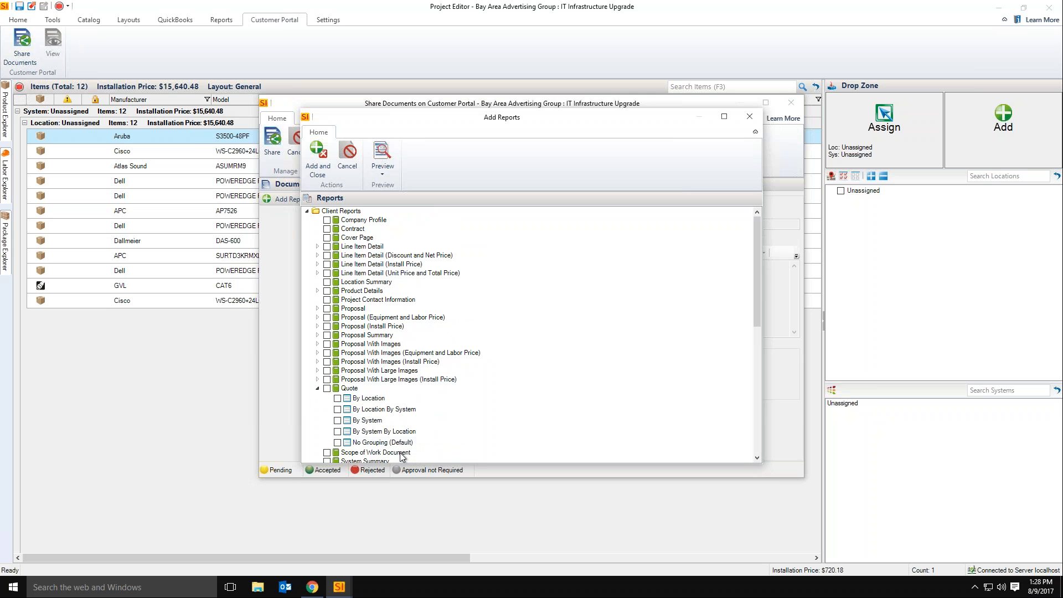
left_click(337, 442)
left_click(383, 176)
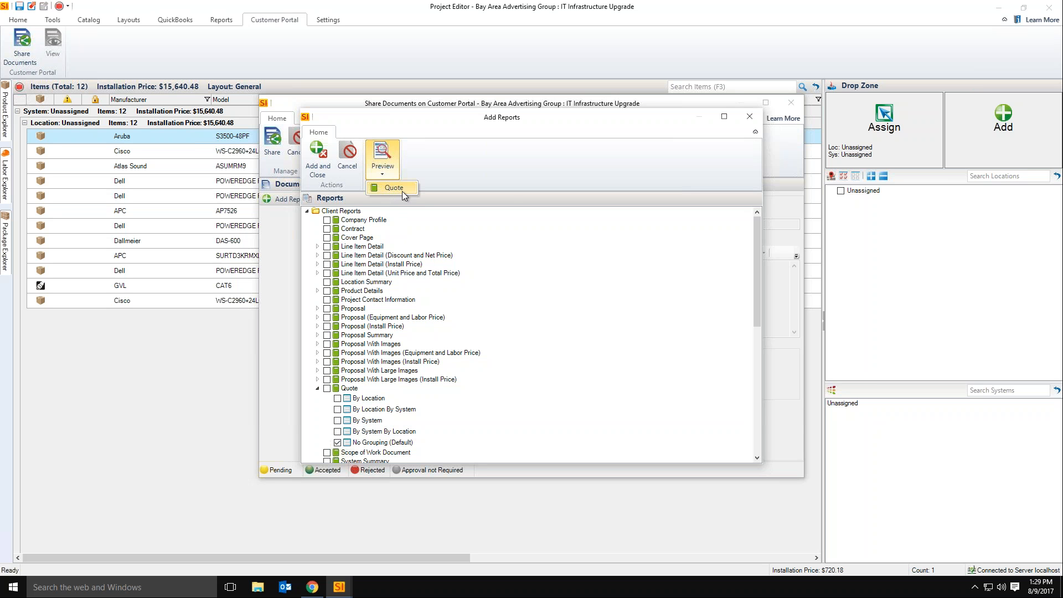
left_click(523, 153)
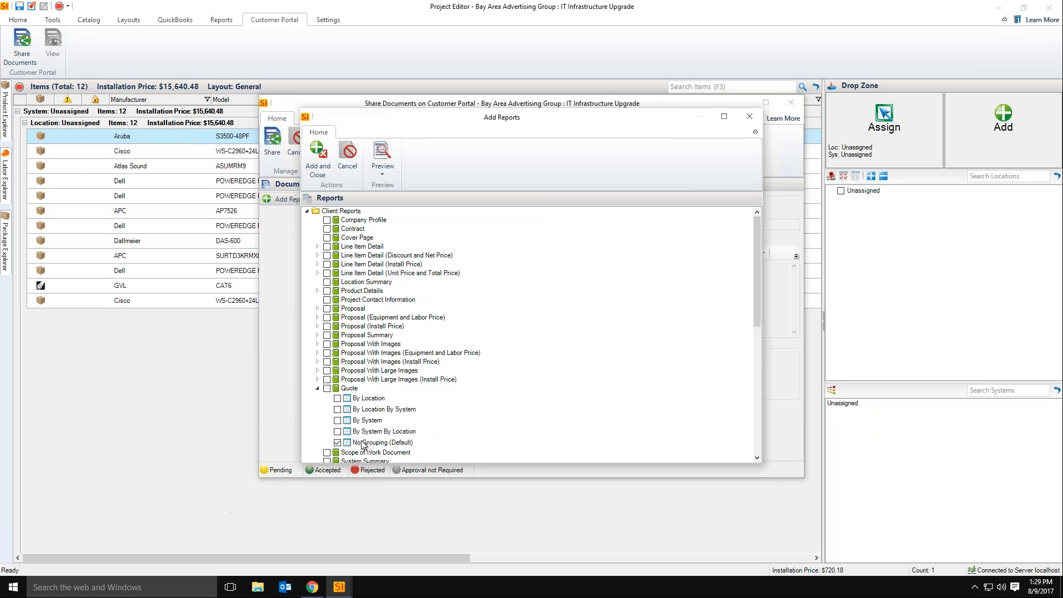
left_click(321, 172)
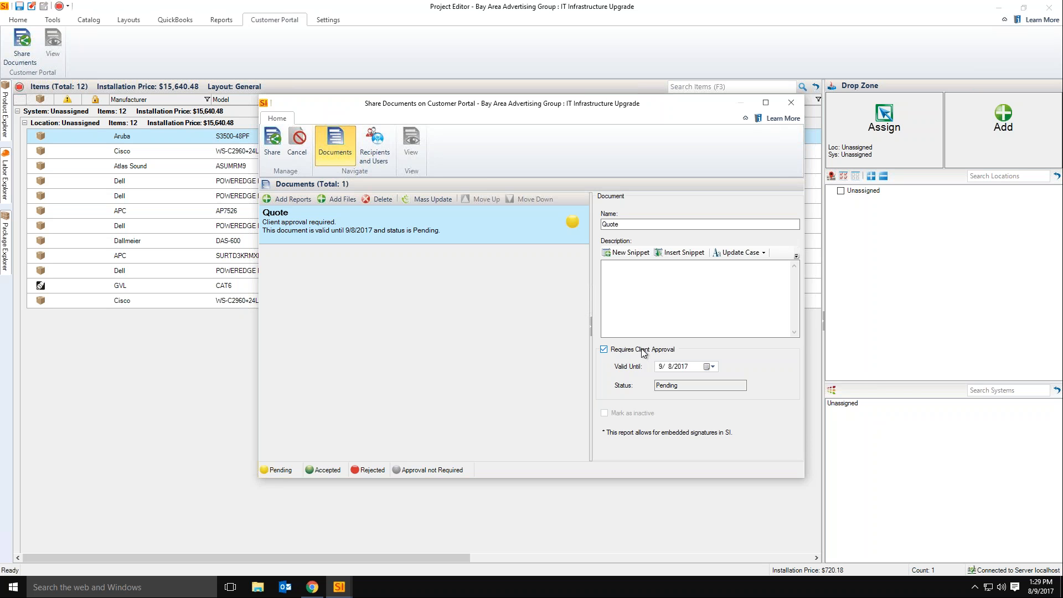
Toggle the Quote's client approval requirement off and back on, and check the Mass Update options without applying them.
left_click(605, 349)
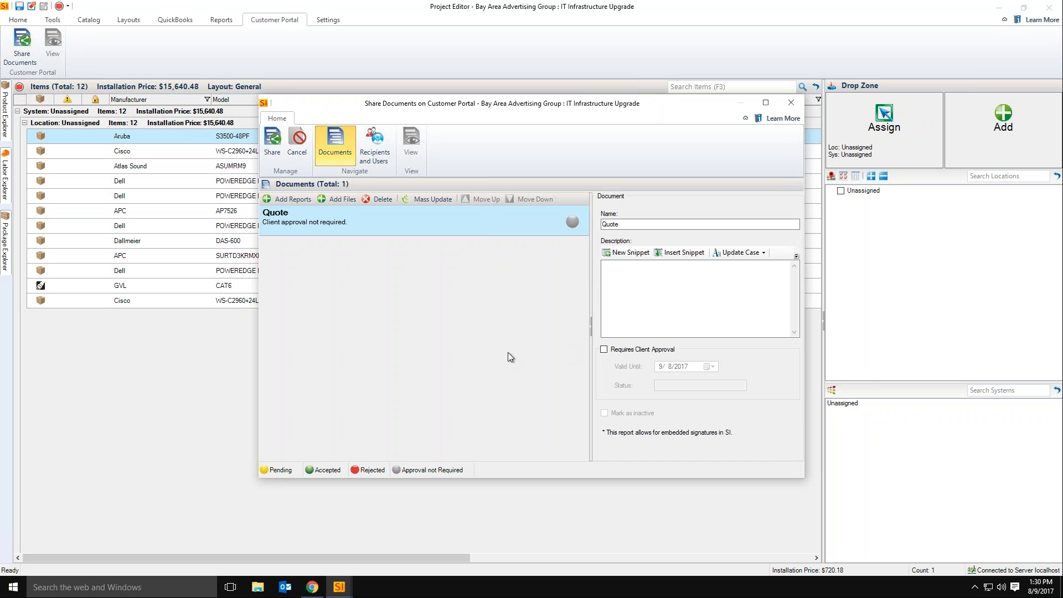
left_click(623, 349)
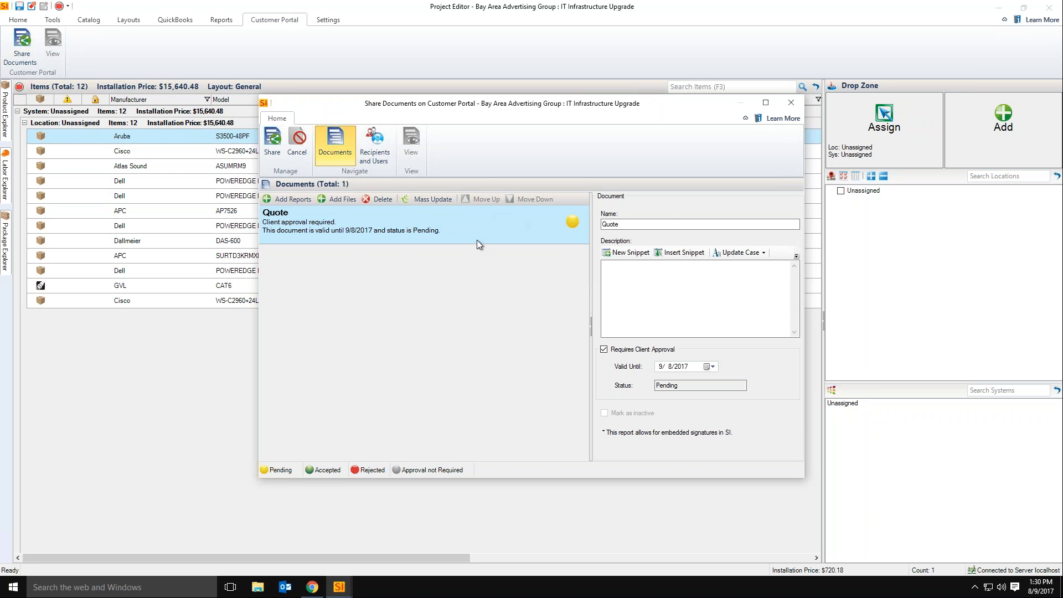
left_click(430, 199)
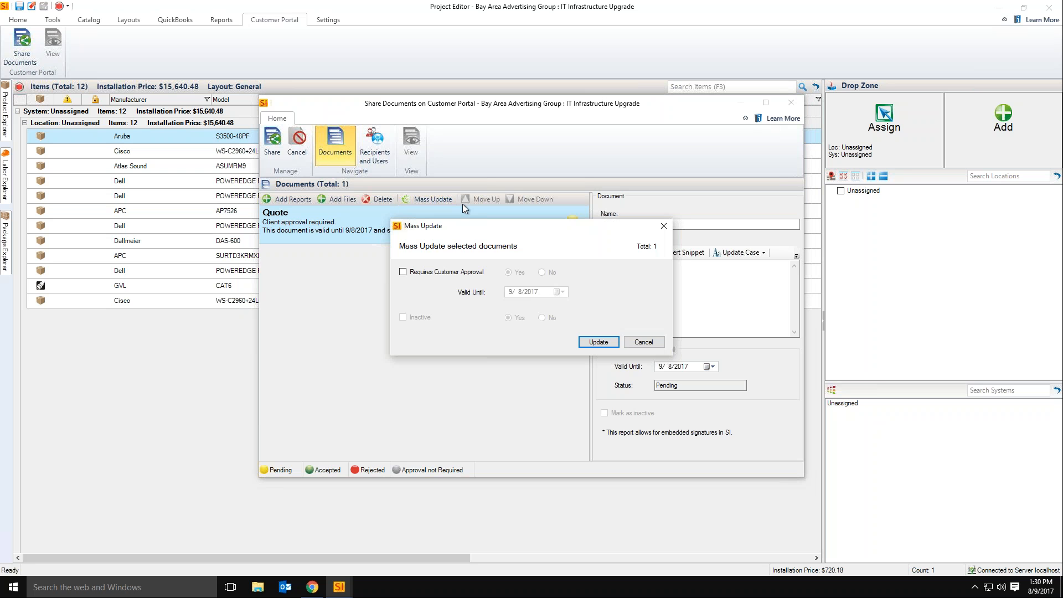
left_click(445, 274)
left_click(642, 342)
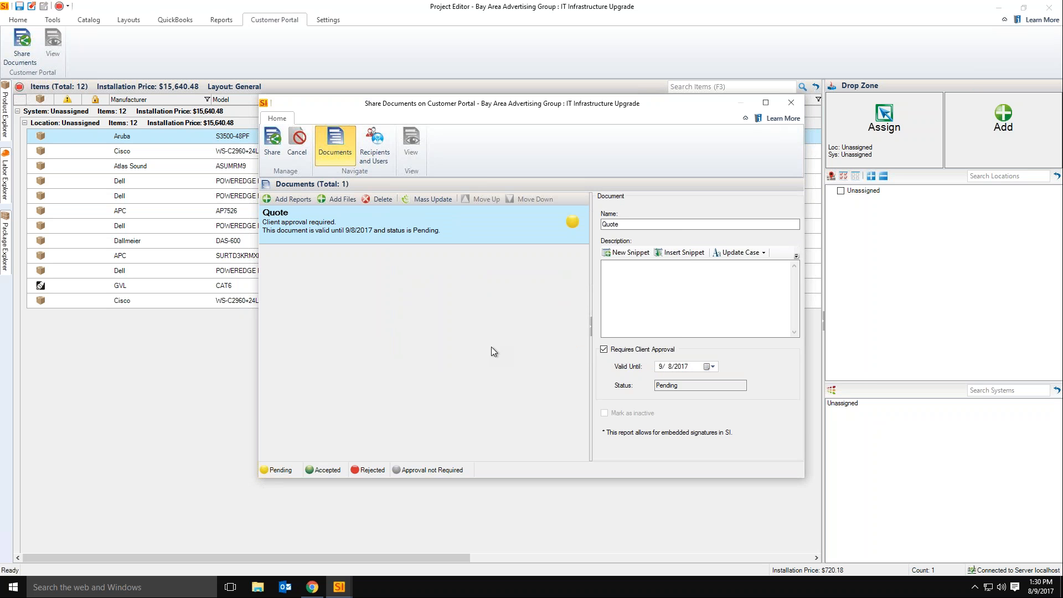
Give the Quote document the description "This quote is for the upgrade of your existing network.".
left_click(659, 298)
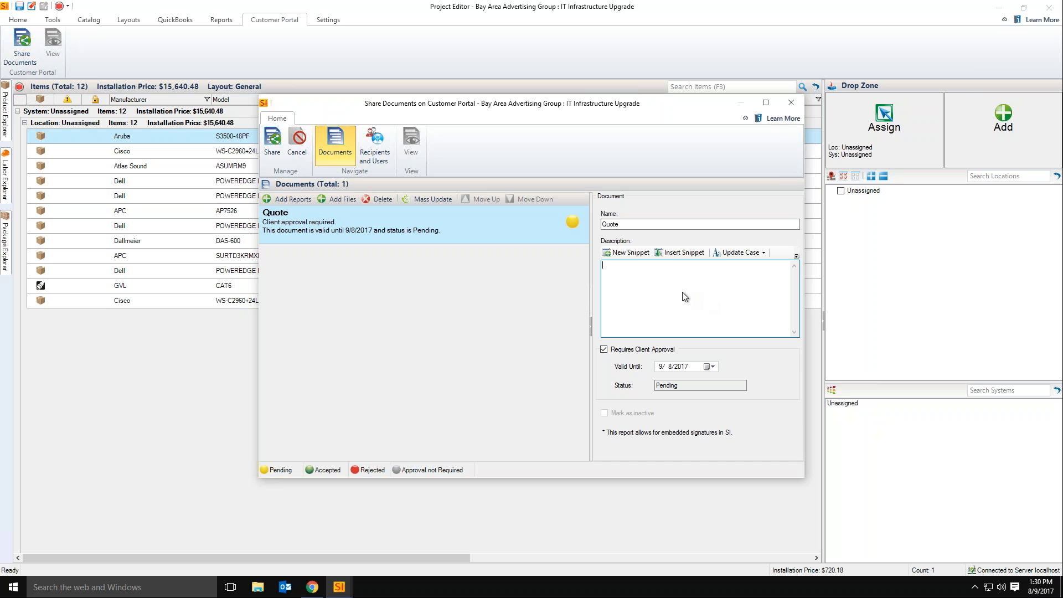
type("This quote is for the upgrade of your existing network.")
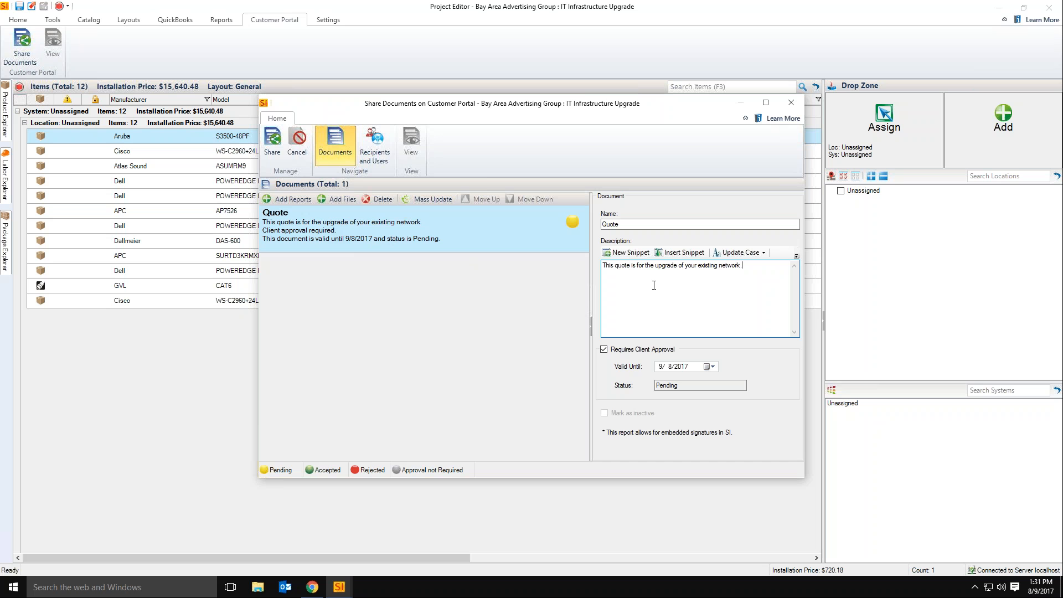
left_click(624, 226)
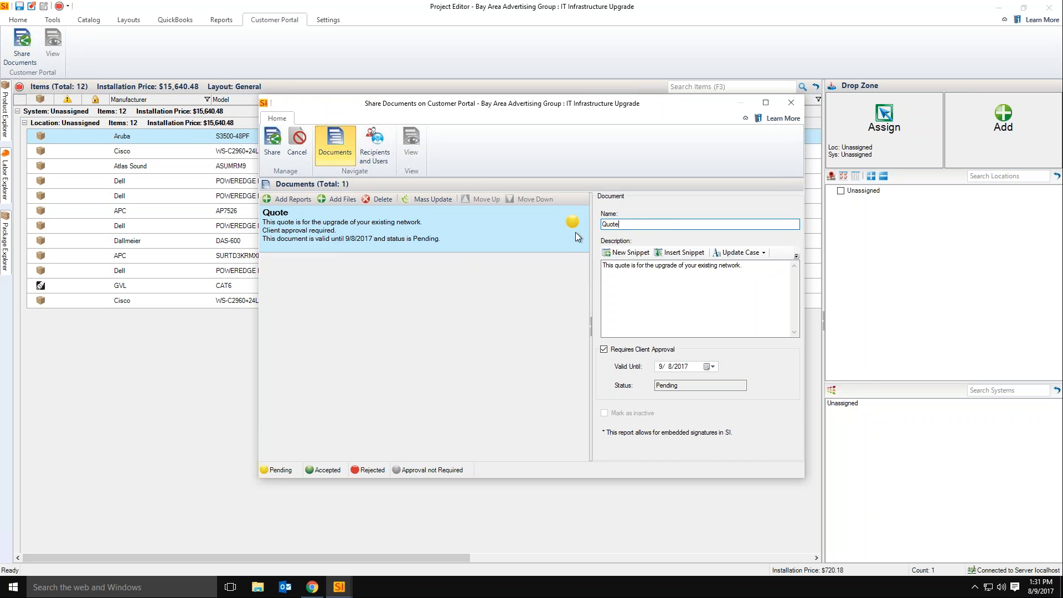
Review the recipients and users to notify and the sources for adding more, without adding anyone.
left_click(382, 156)
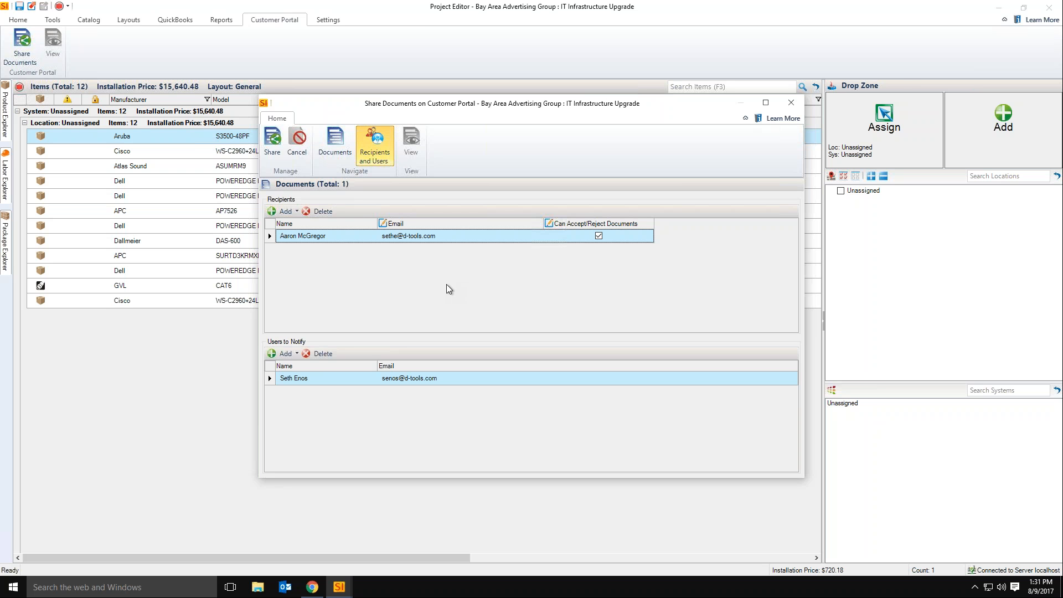
left_click(290, 212)
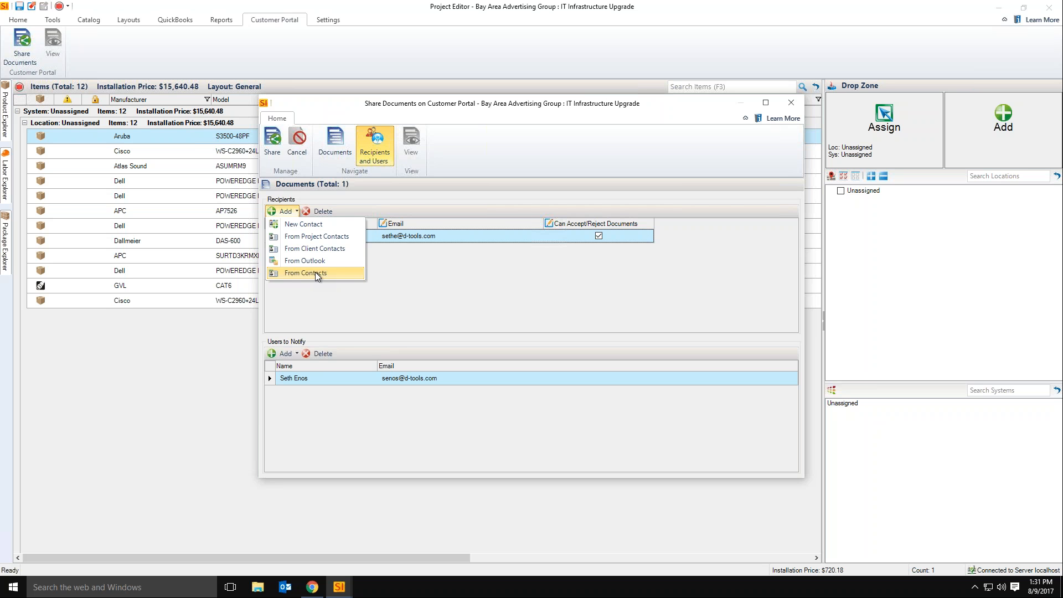
left_click(334, 249)
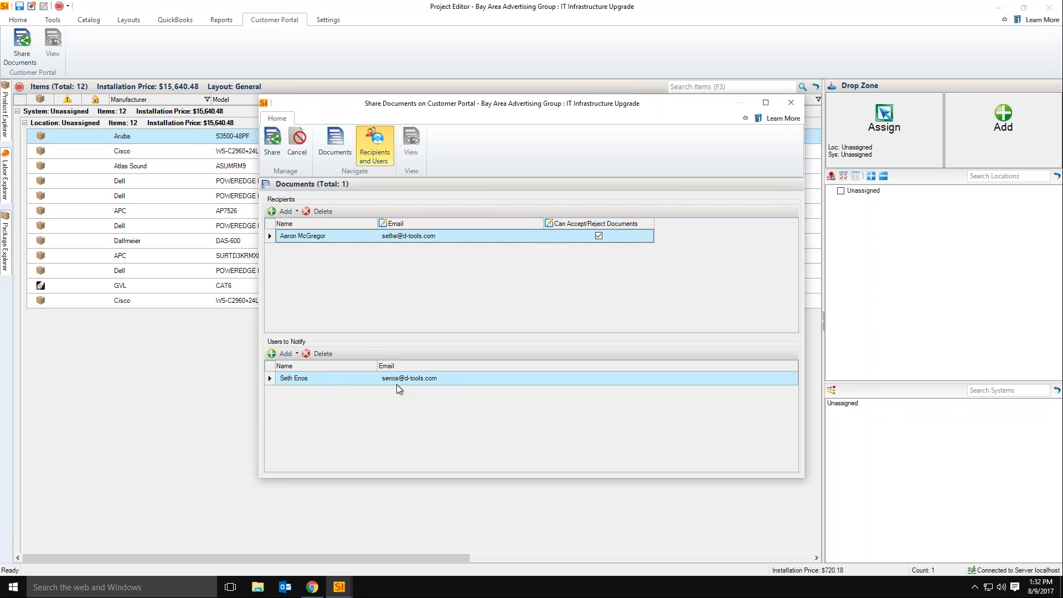
left_click(288, 354)
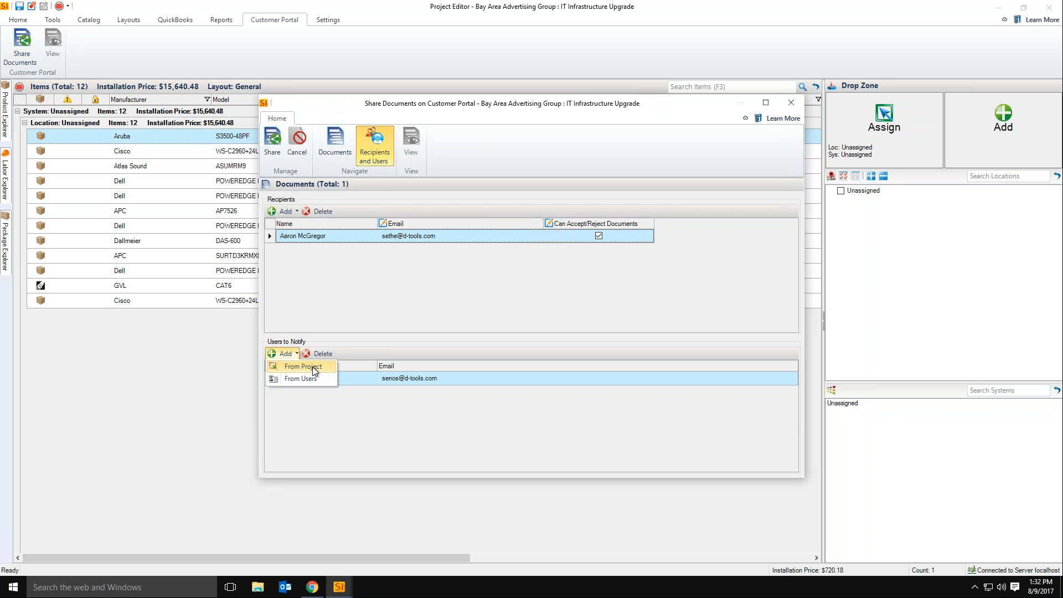
left_click(318, 380)
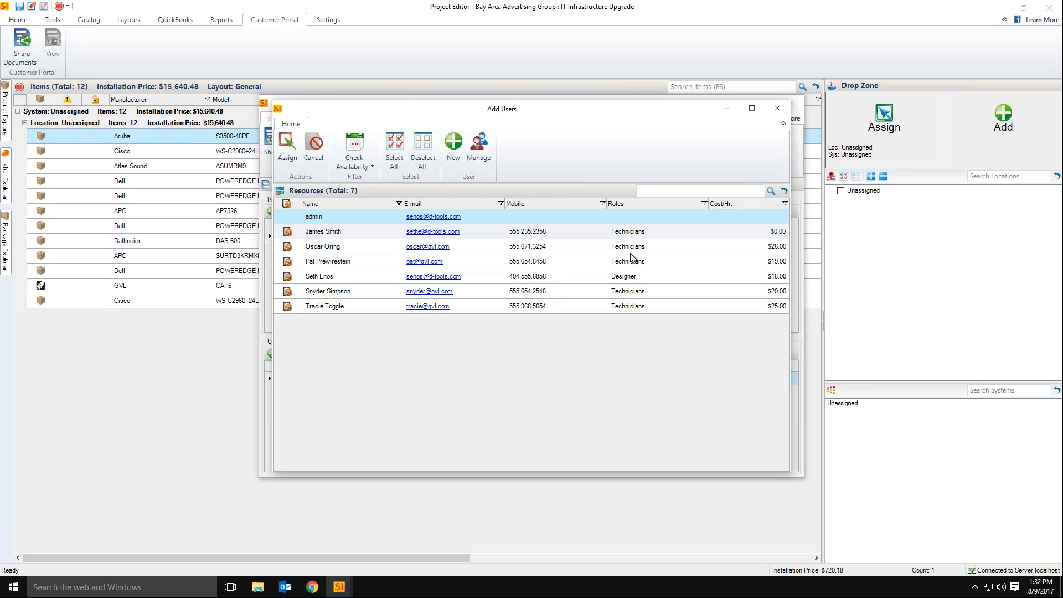
left_click(777, 108)
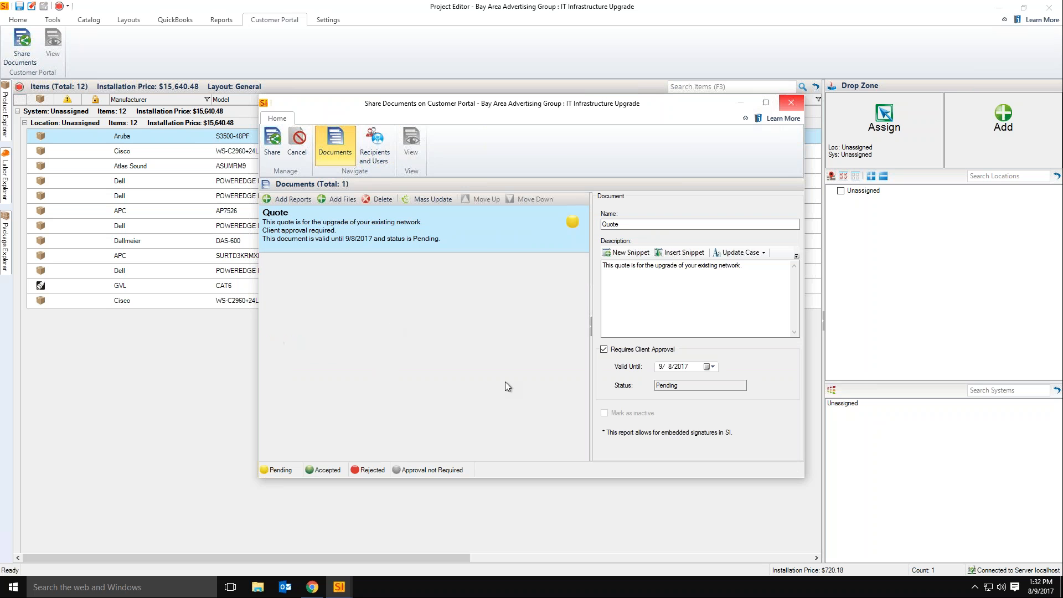
Share the Quote with the recipient message "Please review this quote and let me know if you would like any additional information.".
left_click(272, 139)
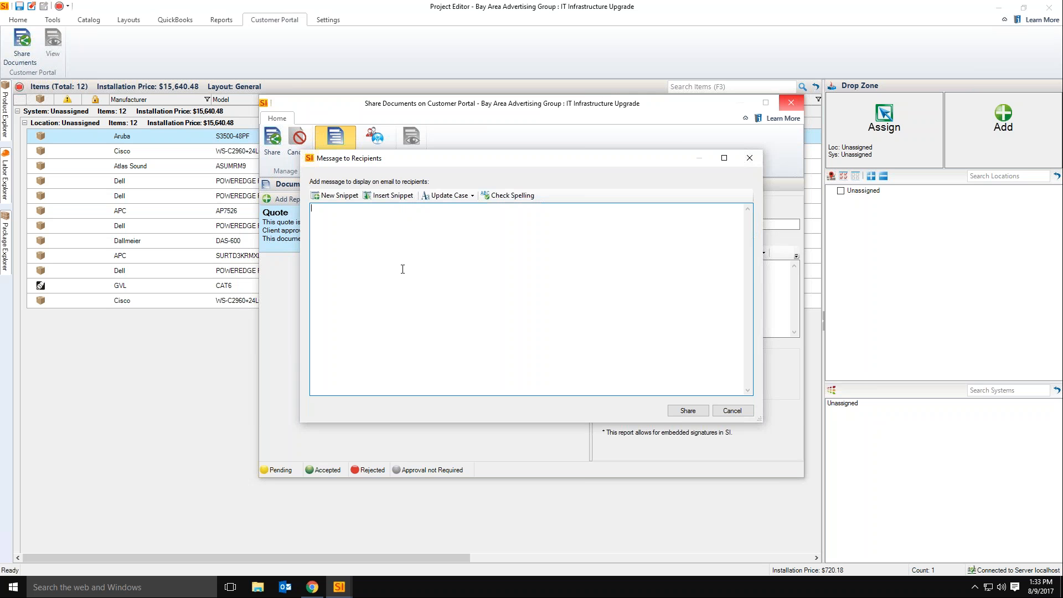
type("Please review this quote and let me know if you would like any additional information.")
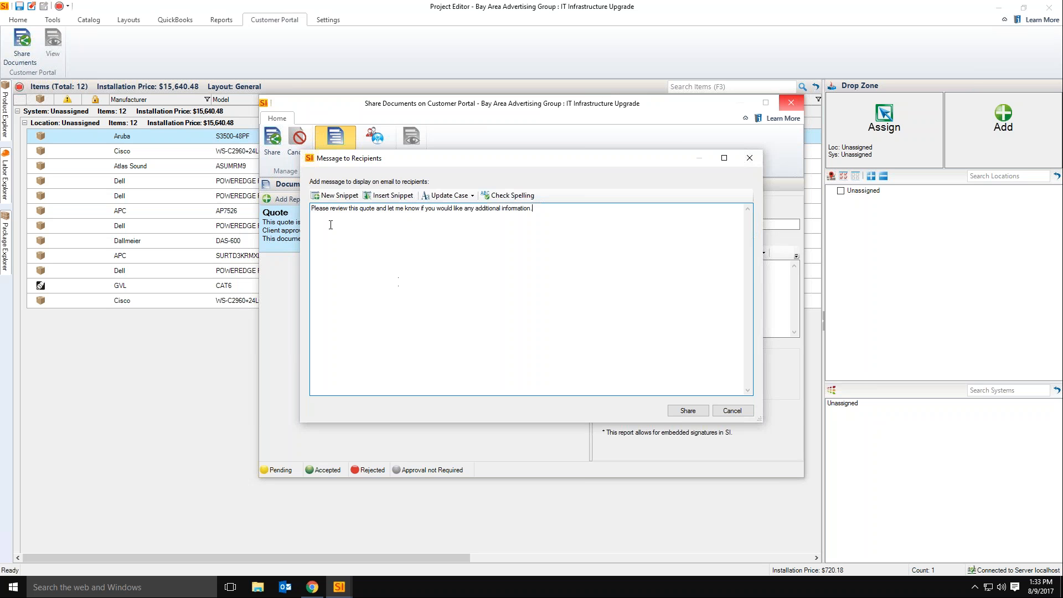
left_click(698, 410)
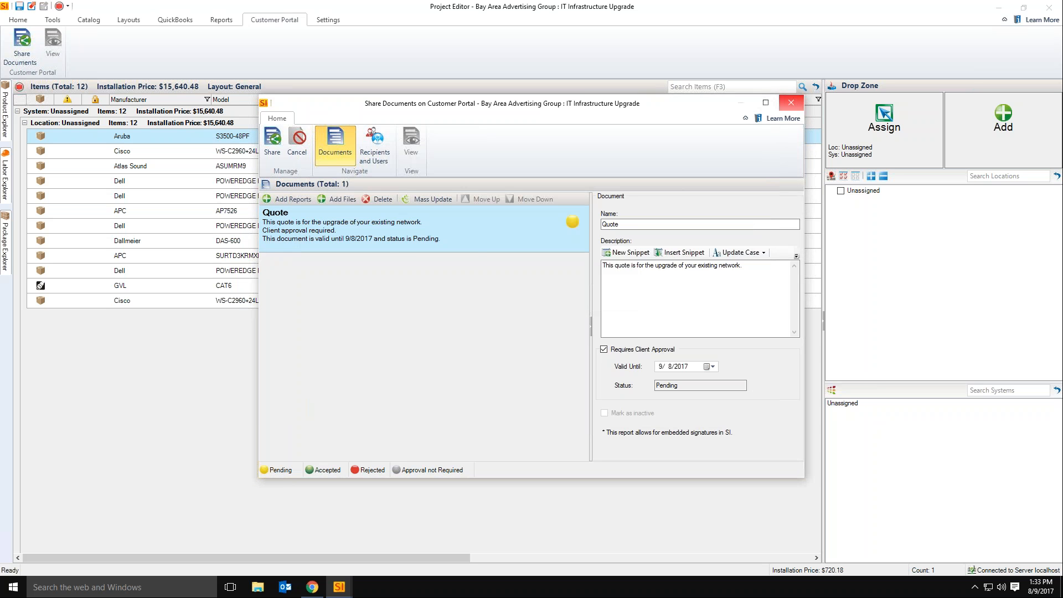
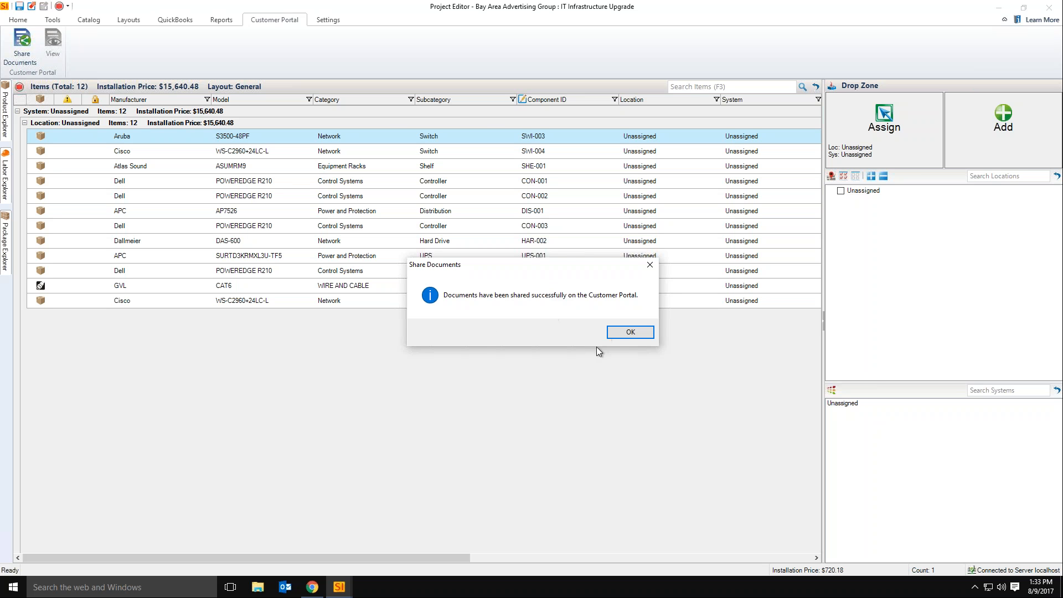
left_click(626, 334)
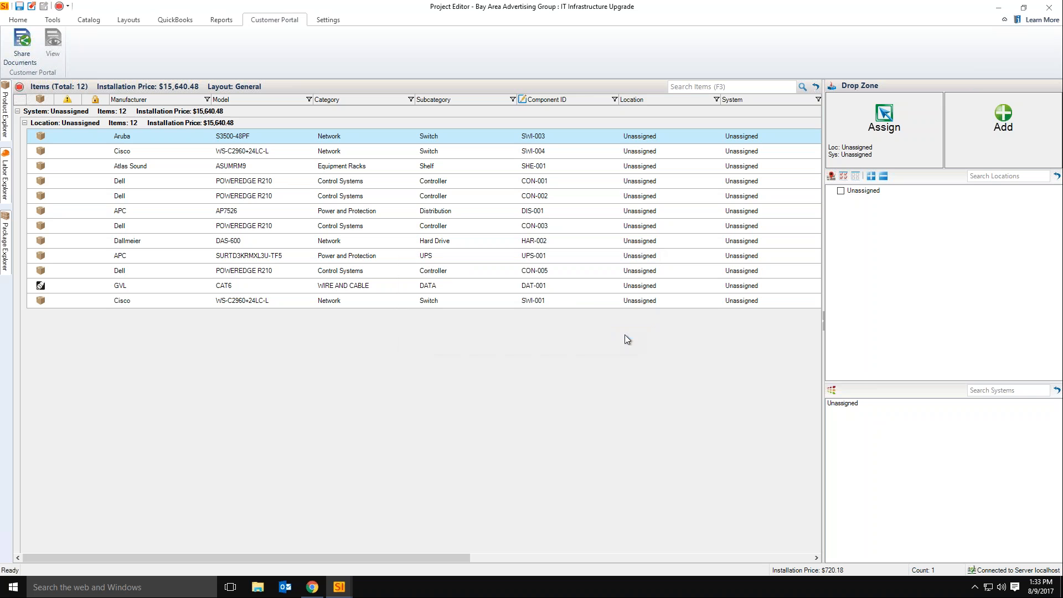
Switch to the Customer Portal in Chrome, sign in with the customer account and dismiss the offer to save the password.
left_click(313, 588)
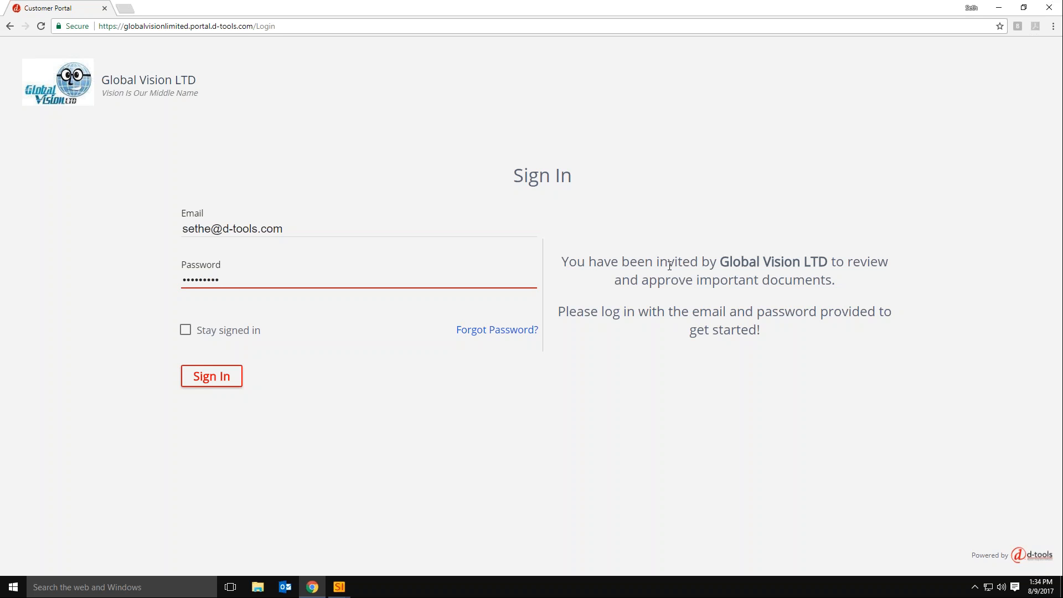
left_click(210, 378)
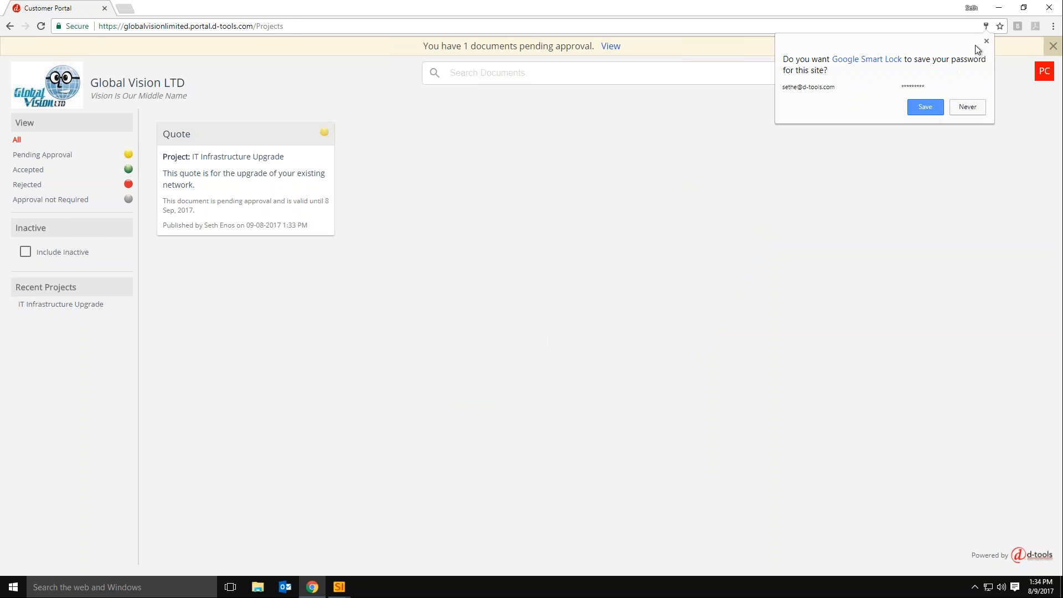
left_click(986, 42)
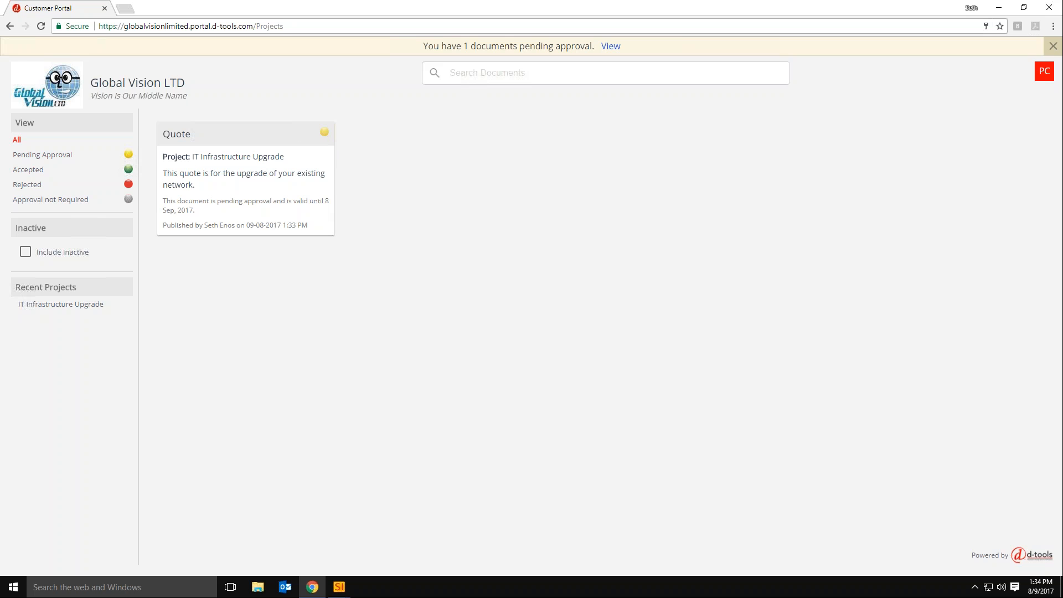
Examine the shared IT Infrastructure Upgrade Quote with its comments and history, and return to the document list.
left_click(260, 177)
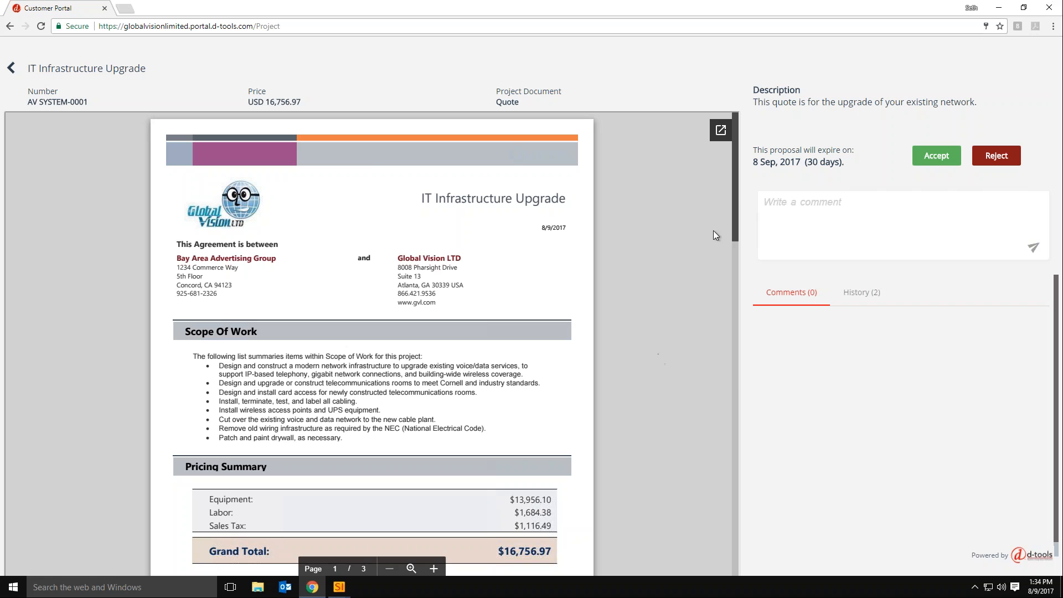
left_click_drag(737, 194, 718, 138)
left_click(839, 206)
left_click(861, 292)
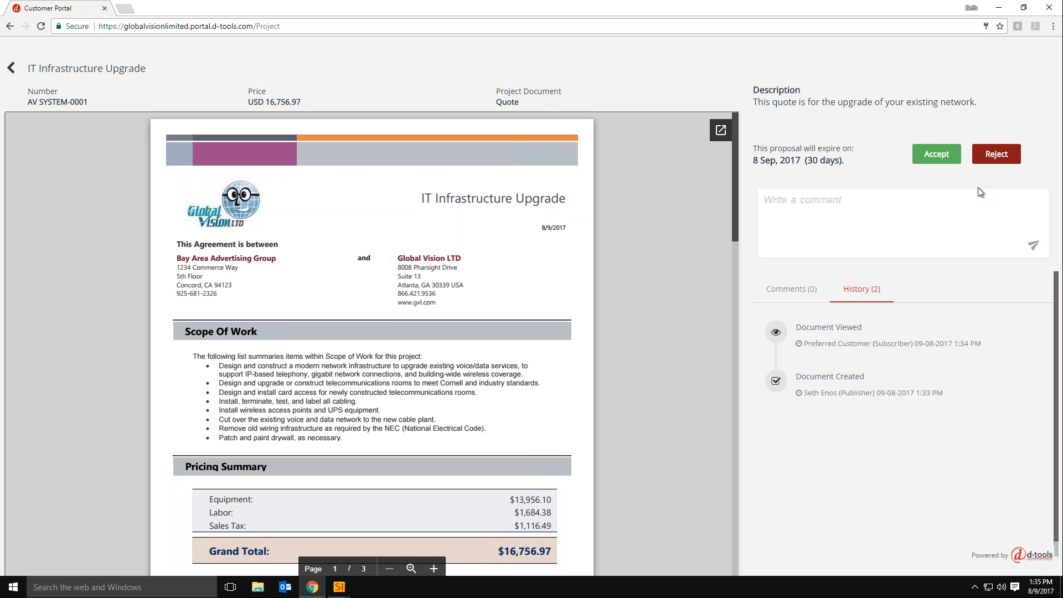
left_click(791, 288)
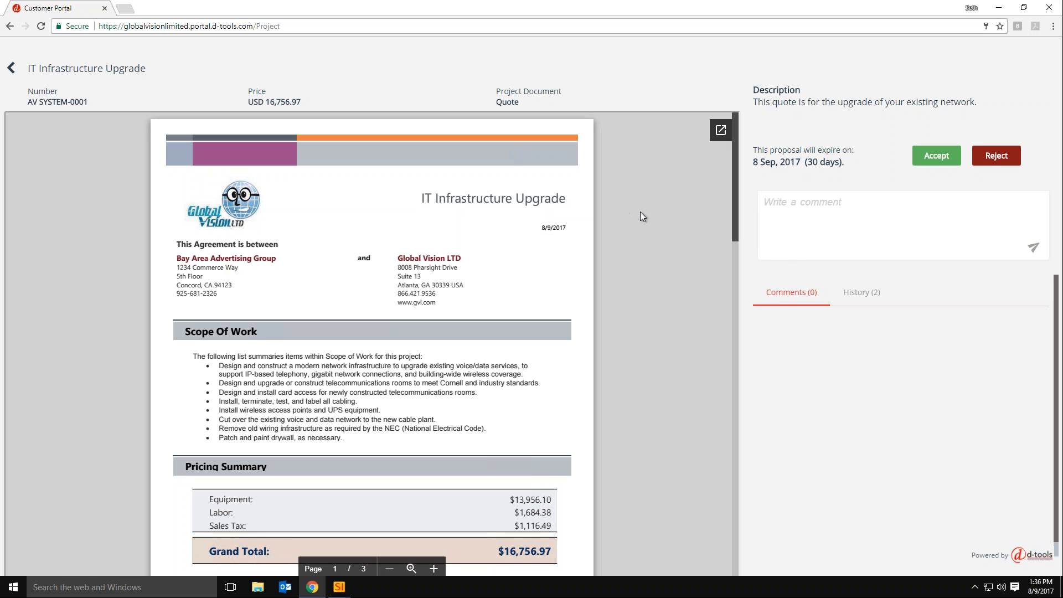
left_click(10, 71)
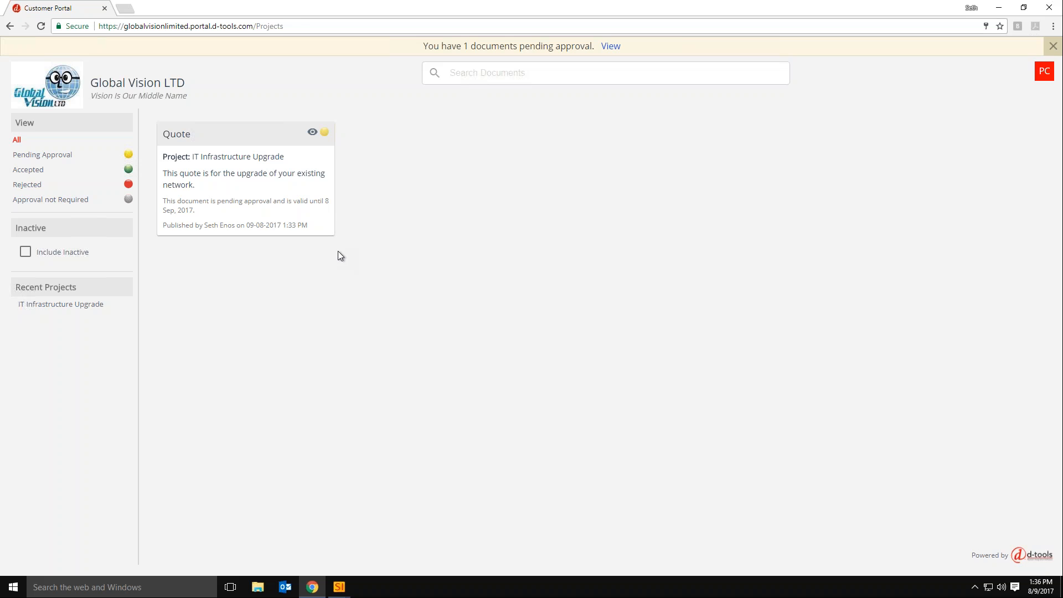
Open the IT Infrastructure Upgrade Quote, start accepting it and enter the acceptance comment "Looks good. Call me.".
left_click(286, 218)
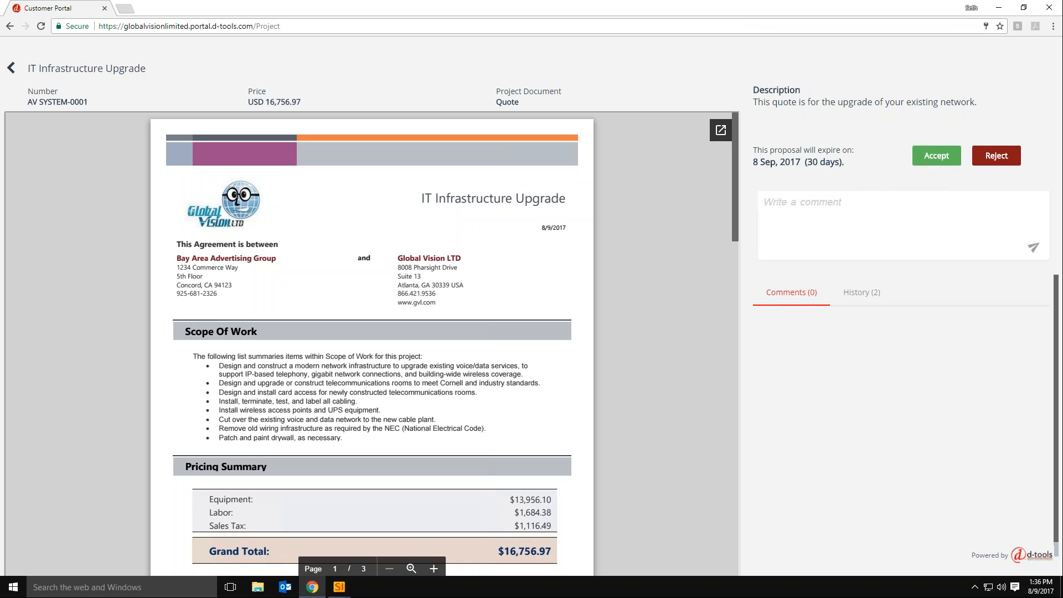
left_click(933, 157)
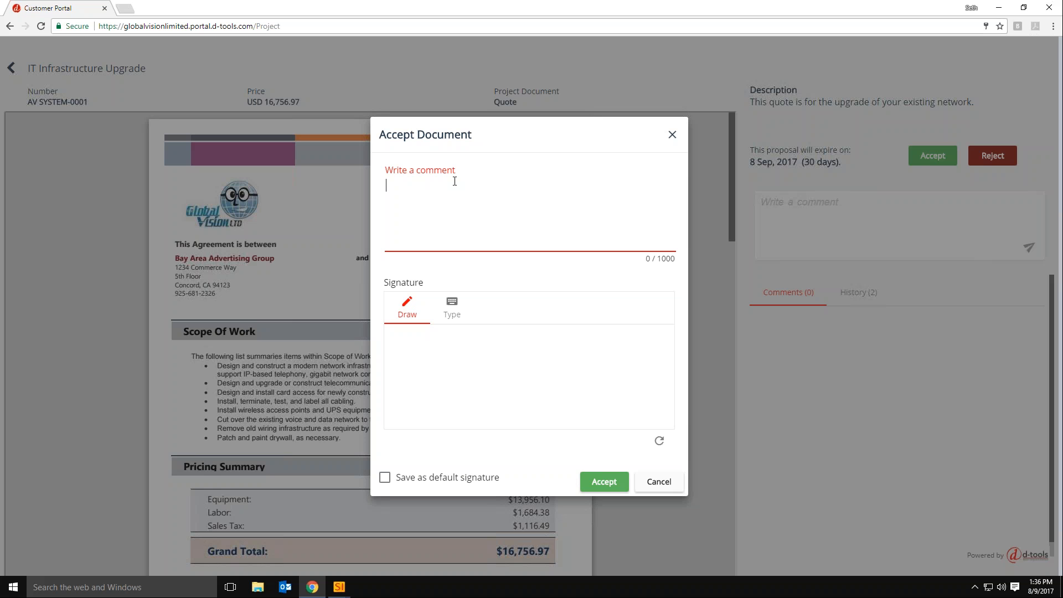
type("Looks good. Call me.")
Review the lettering styles offered for a typed signature, without entering one.
left_click(451, 306)
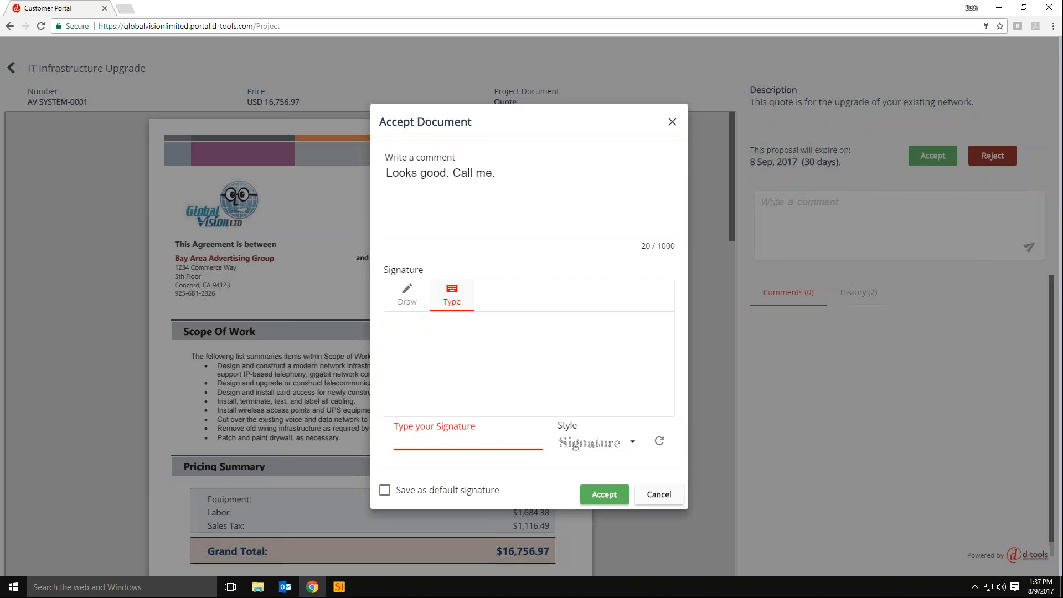
left_click(630, 443)
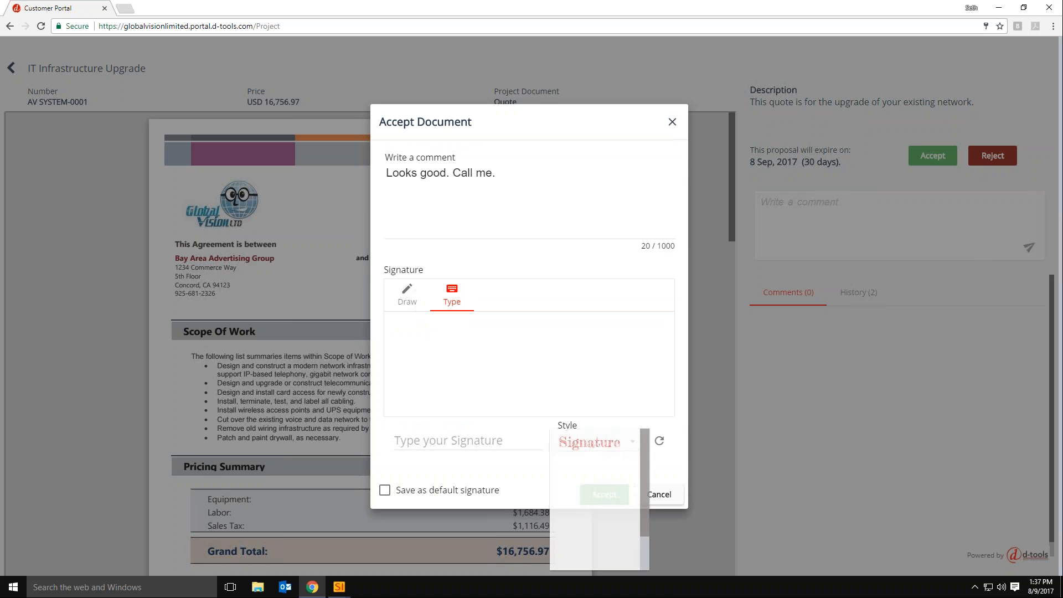
scroll(646, 537, "down", 1)
left_click_drag(649, 457, 610, 423)
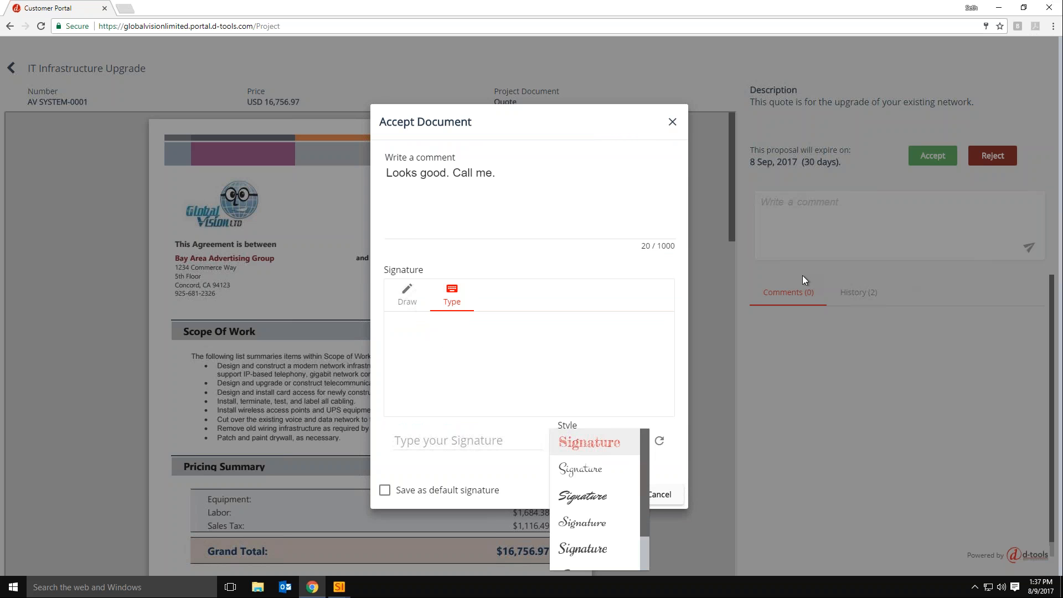
left_click(404, 296)
Accept the Quote with a hand-drawn signature and check how it appears on the document's acceptance line.
left_click(407, 296)
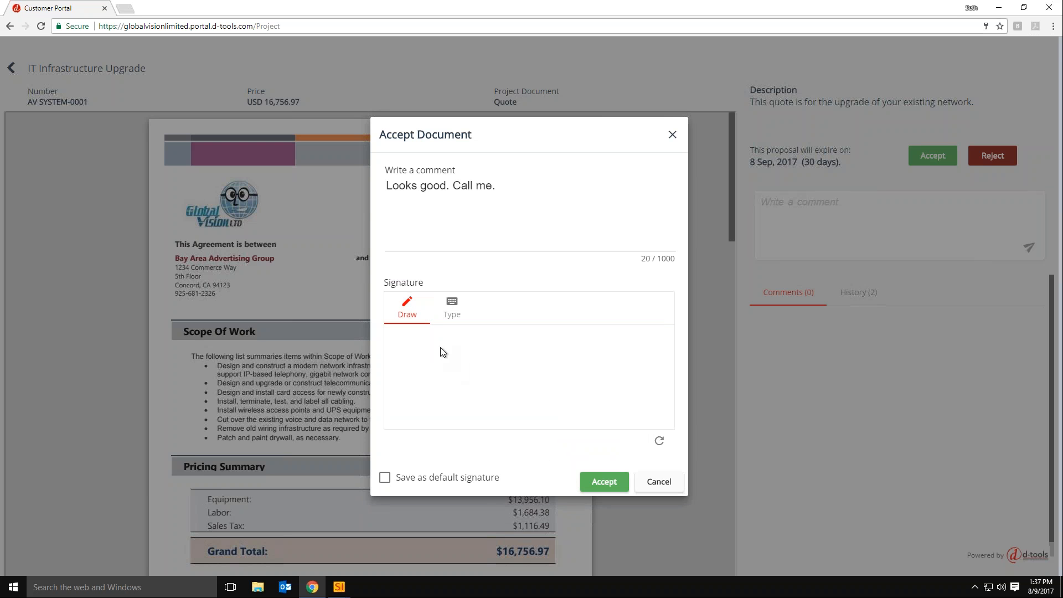
mouse_move(408, 411)
left_mouse_down()
mouse_move(437, 412)
mouse_move(488, 387)
mouse_move(486, 422)
mouse_move(526, 380)
mouse_move(552, 372)
mouse_move(588, 403)
mouse_move(615, 411)
mouse_move(629, 401)
left_mouse_up()
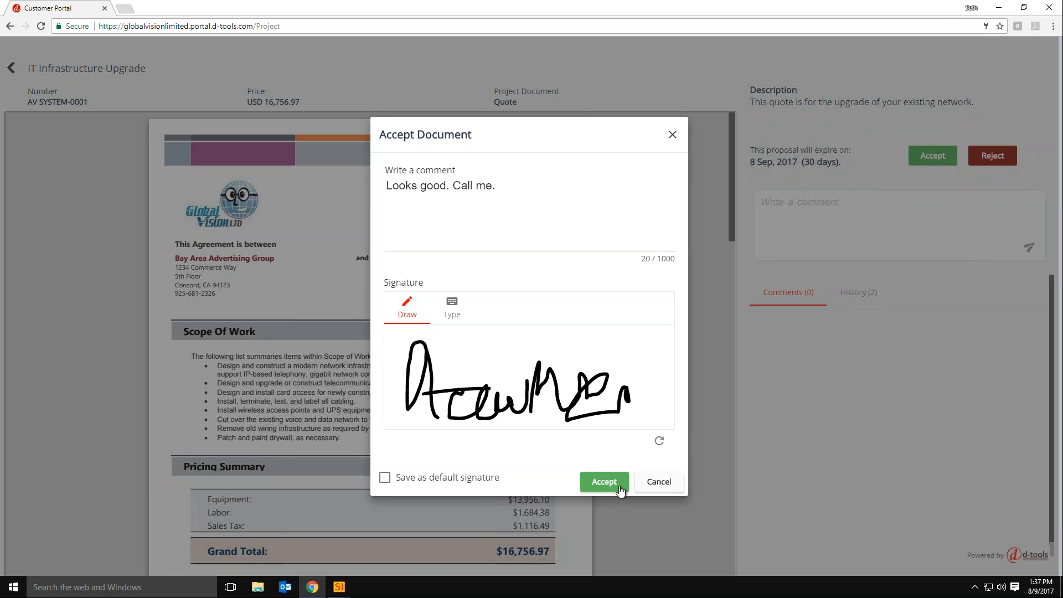
left_click(603, 482)
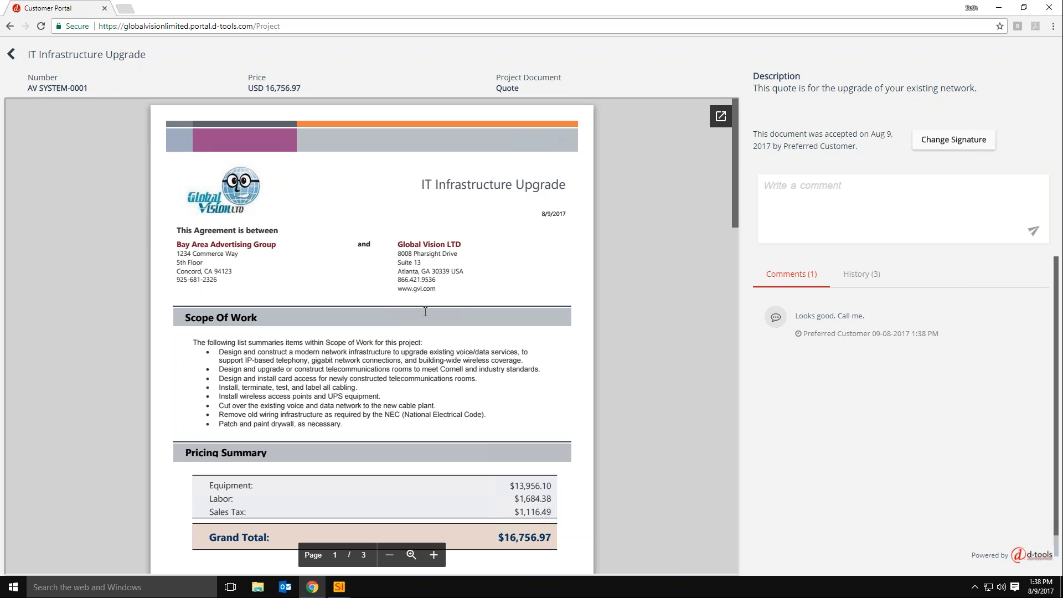
mouse_move(735, 167)
left_mouse_down()
mouse_move(736, 388)
mouse_move(738, 343)
left_mouse_up()
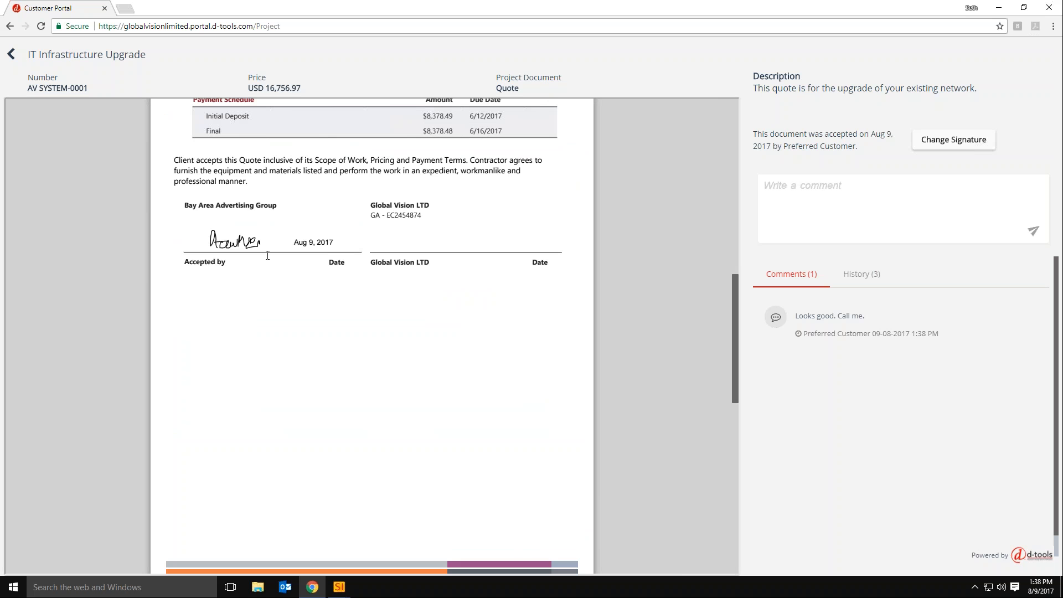
scroll(651, 232, "up", 15)
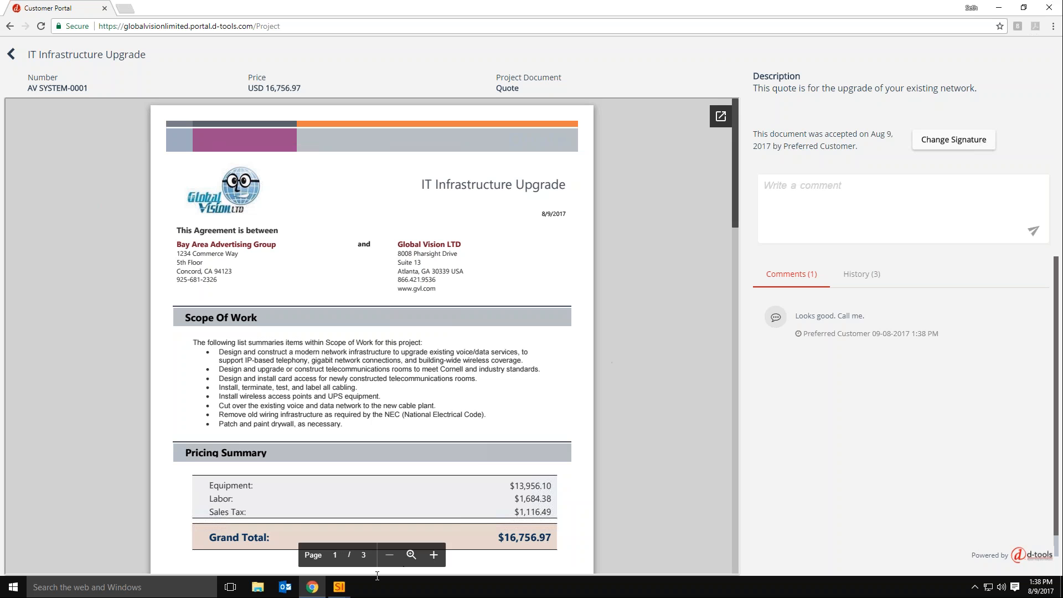
Switch to the D-Tools SI Project Editor, save the project and close it without checking it in.
mouse_move(339, 587)
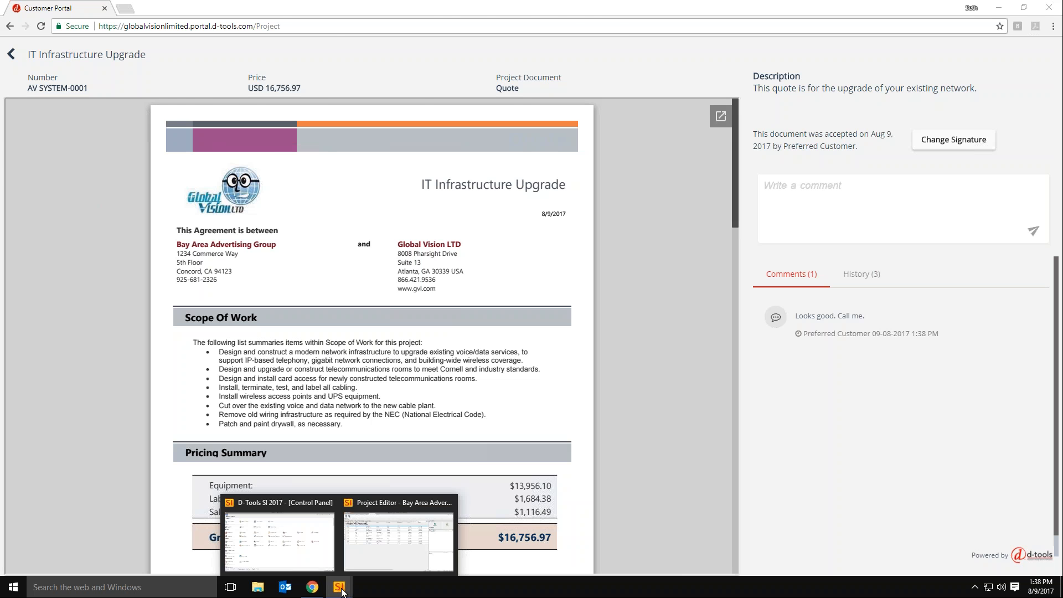
left_click(398, 539)
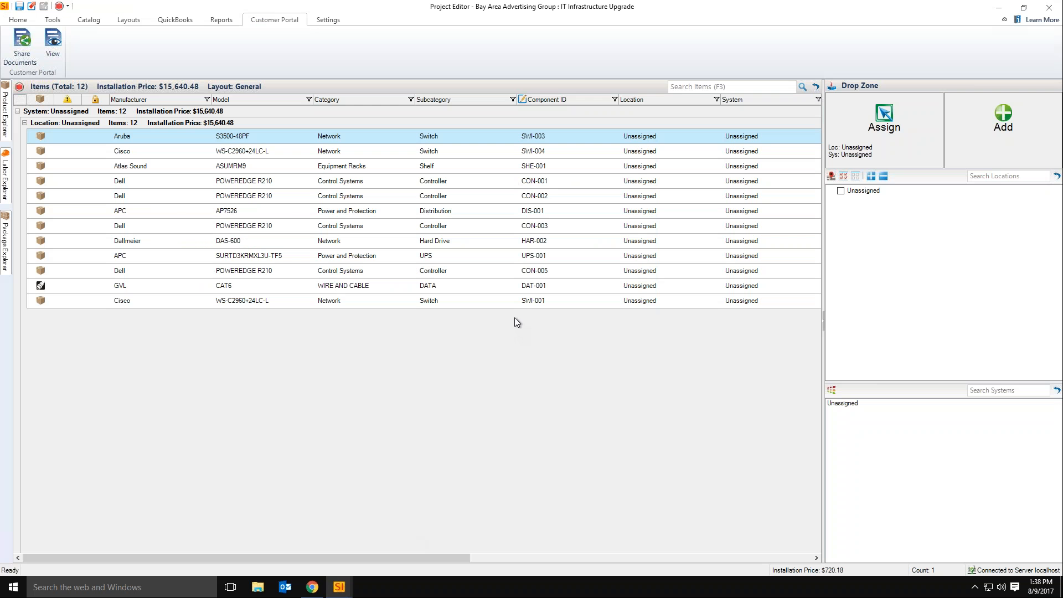
left_click(19, 6)
left_click(1049, 6)
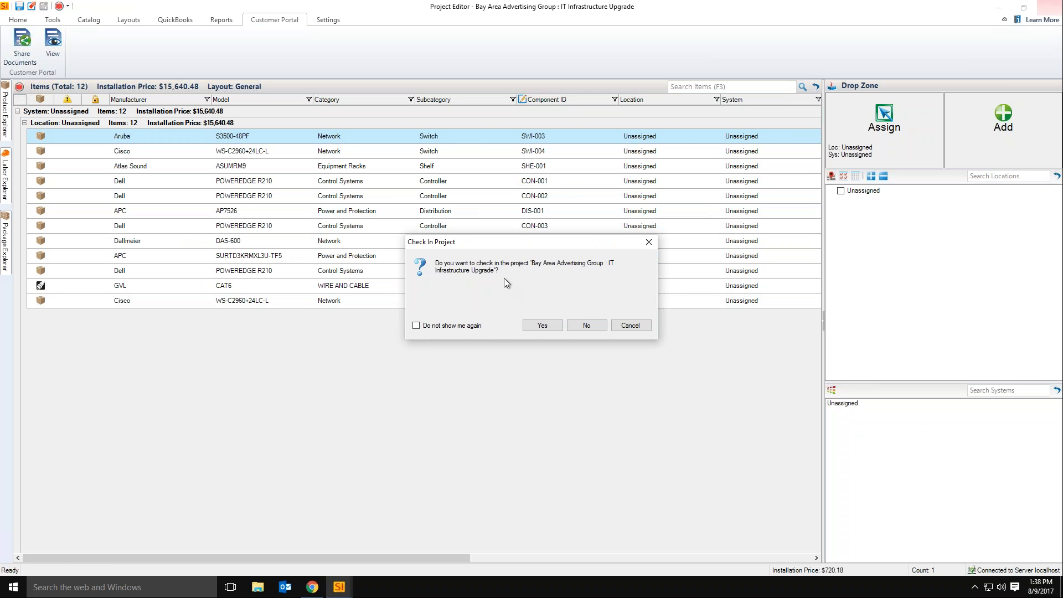
left_click(586, 325)
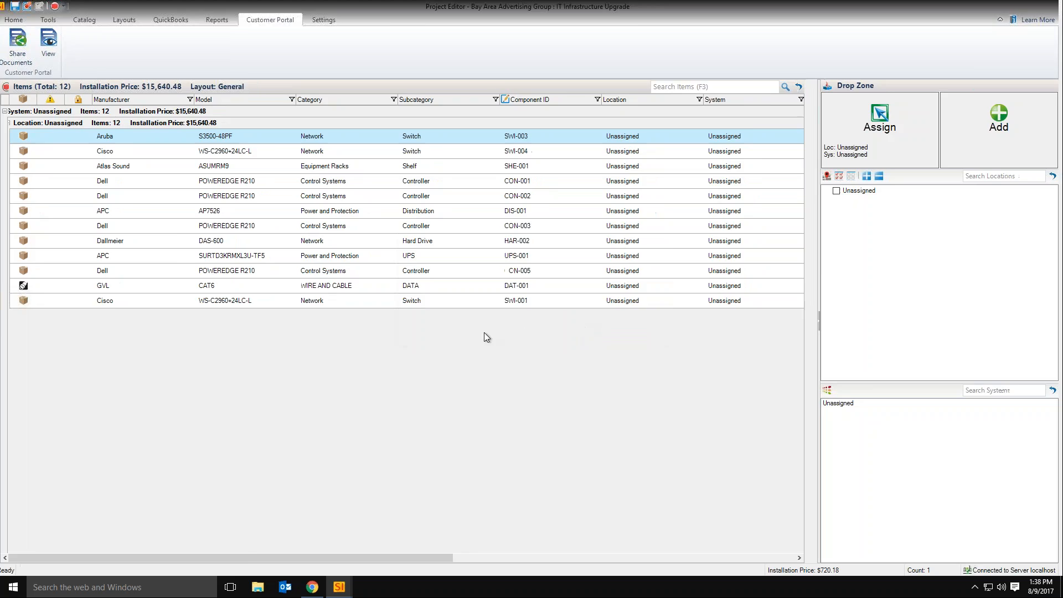
Open the project list in the main D-Tools SI window and select the IT Infrastructure Upgrade project.
left_click(340, 587)
left_click(8, 20)
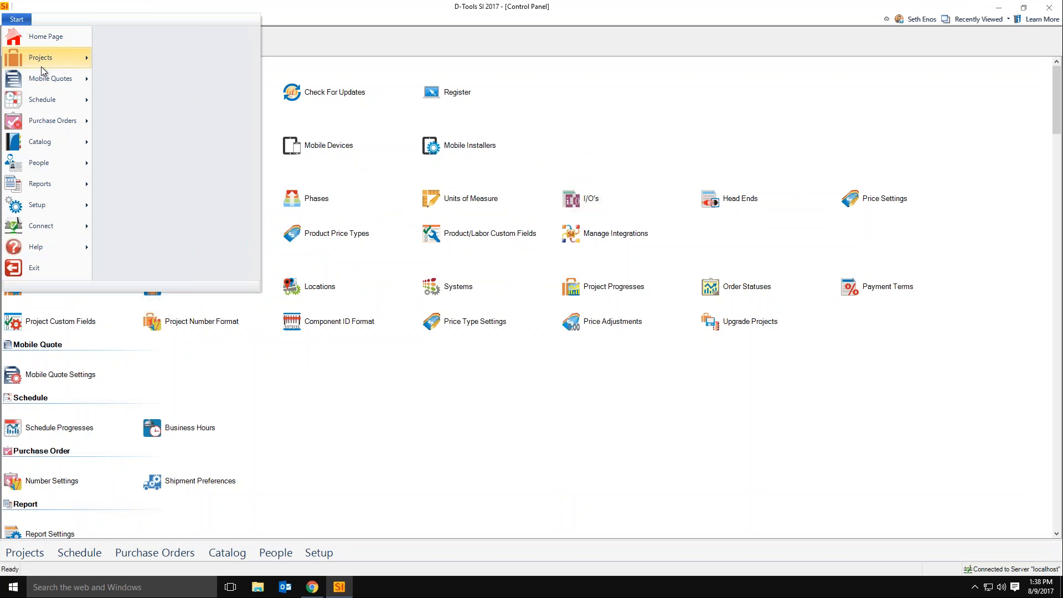
mouse_move(41, 66)
left_click(160, 48)
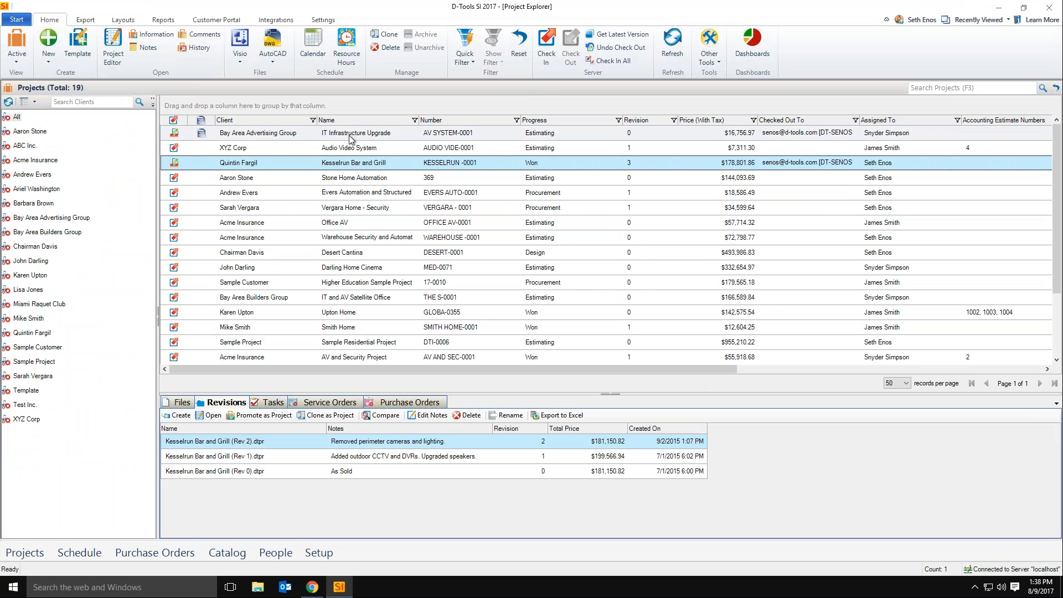
left_click(310, 133)
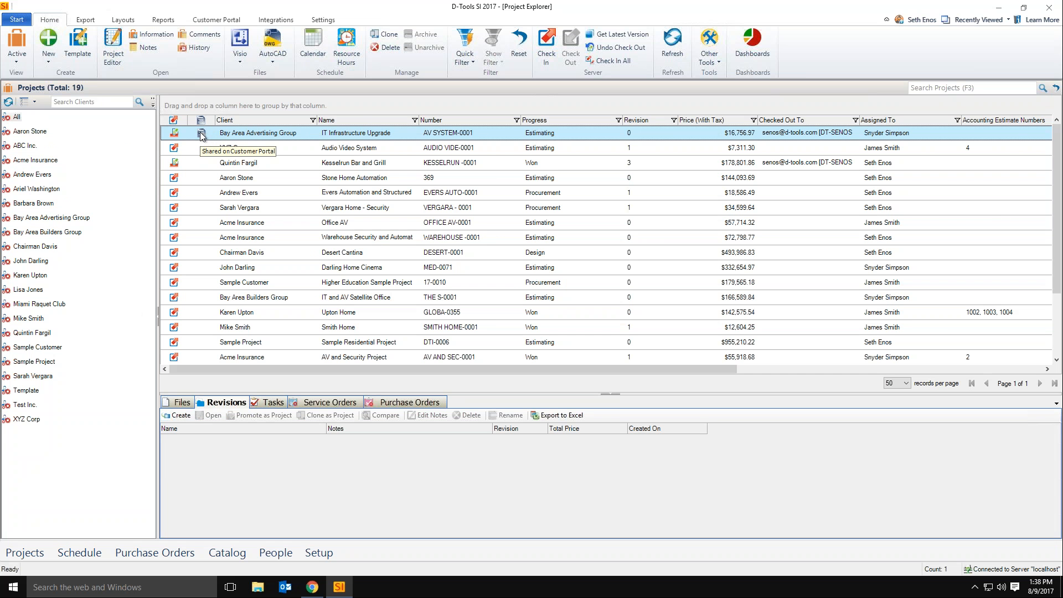
Show the project's Customer Portal commands and its files, and add the accepted documents to those files.
left_click(215, 19)
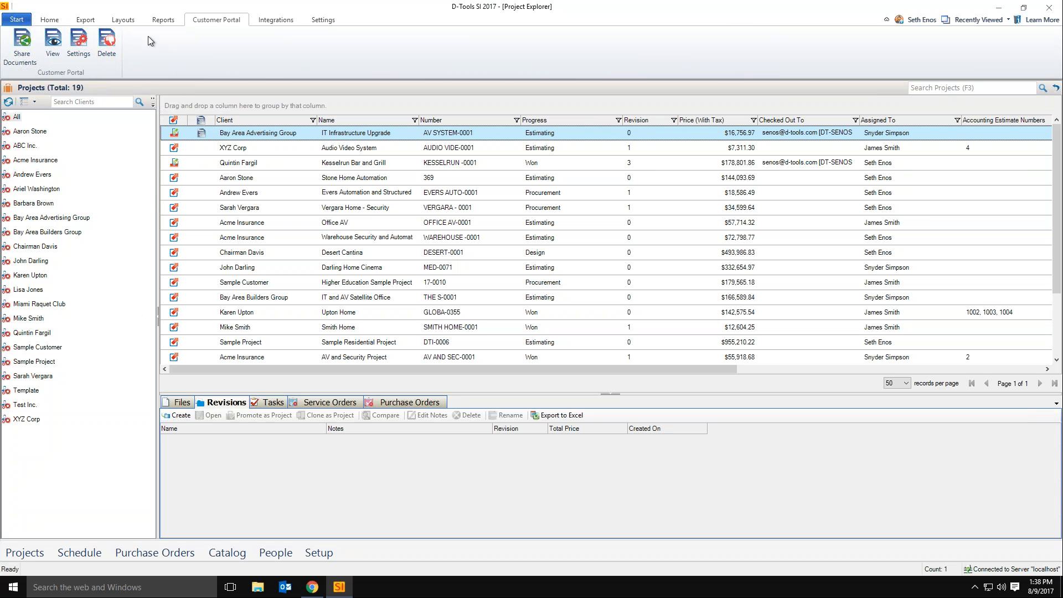
left_click(172, 403)
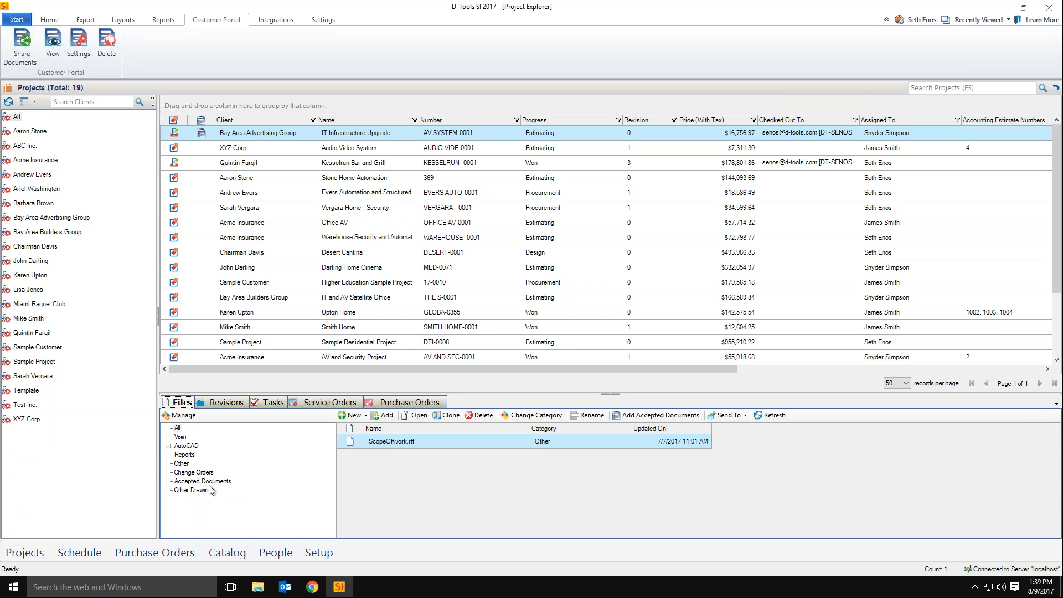
left_click(656, 416)
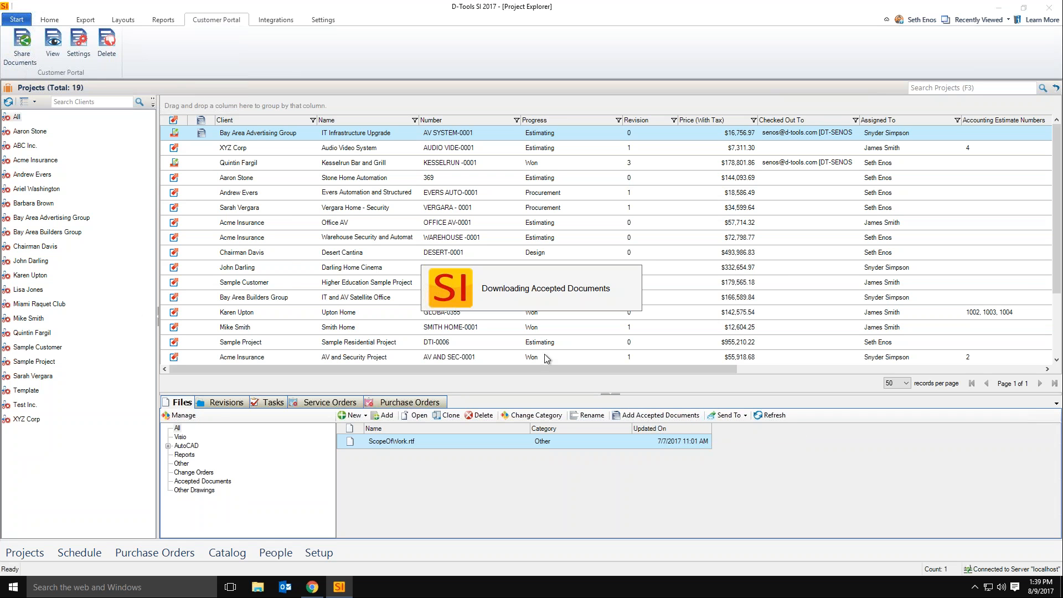
Open the accepted Quote.pdf from the project's files, check the customer's signature and date, and close the PDF.
left_click(423, 440)
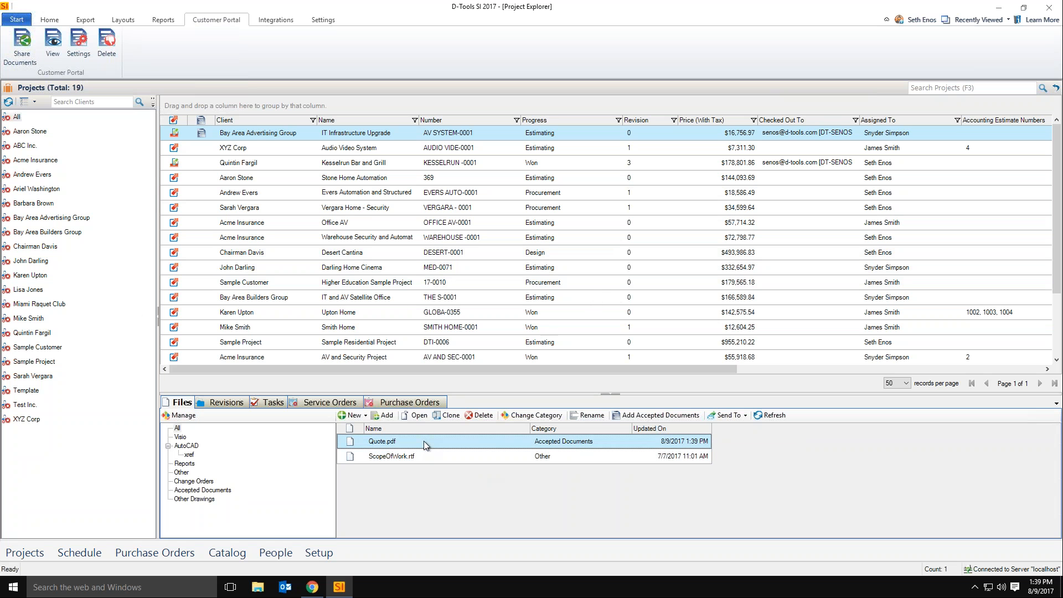
double_click(549, 441)
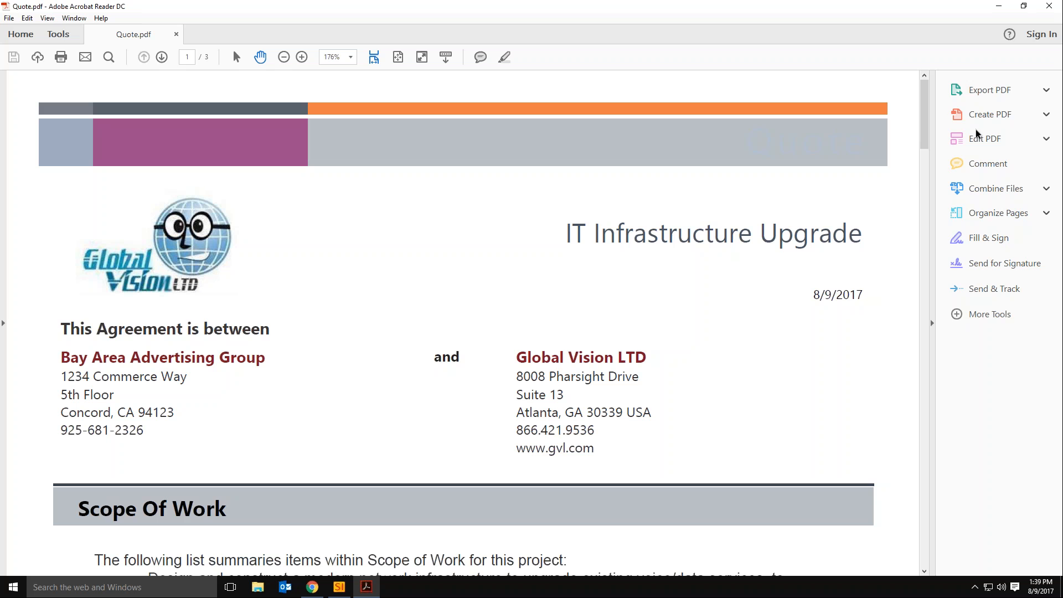
mouse_move(927, 107)
left_mouse_down()
mouse_move(928, 337)
mouse_move(928, 310)
left_mouse_up()
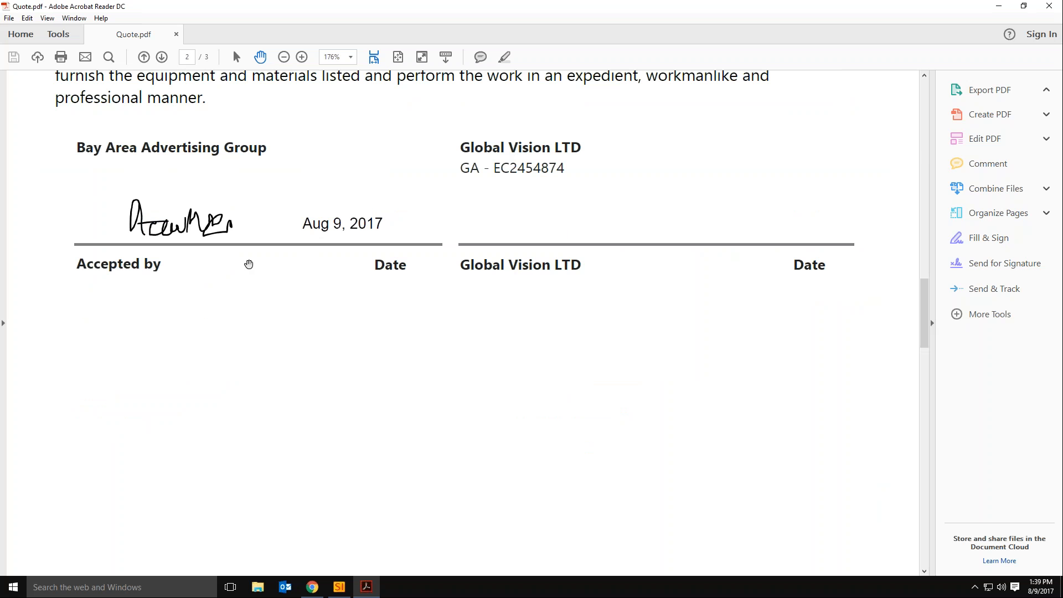
scroll(374, 249, "up", 15)
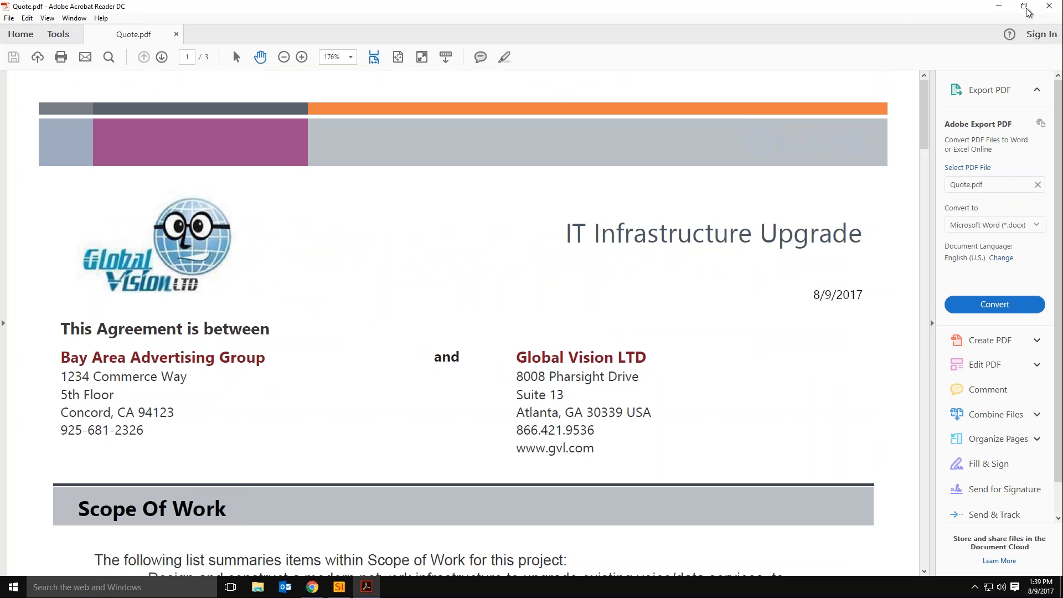
left_click(1048, 6)
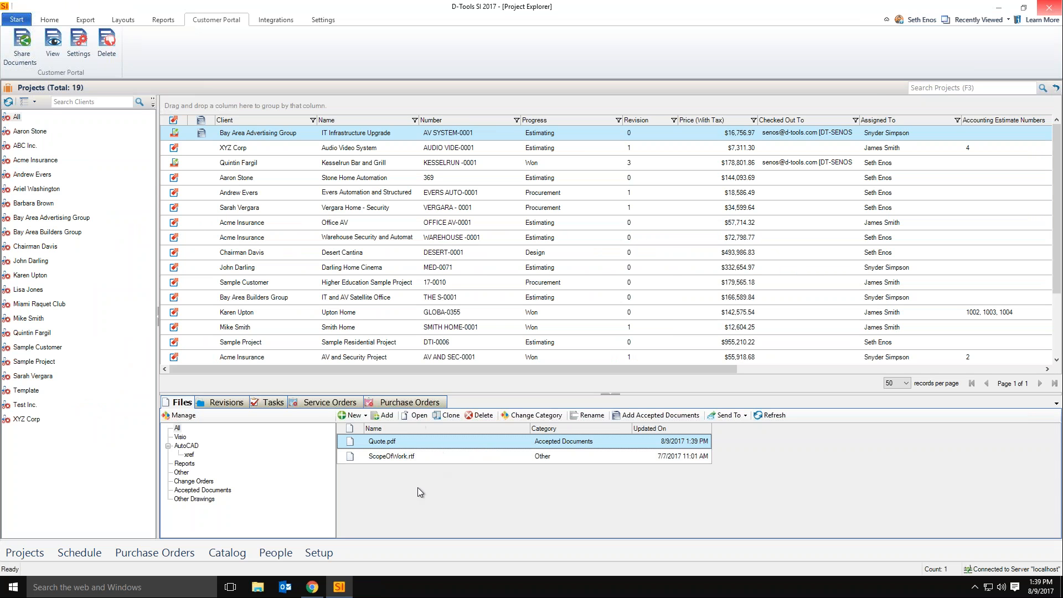
Filter the project's files to the Accepted Documents category, and show all categories again.
left_click(218, 489)
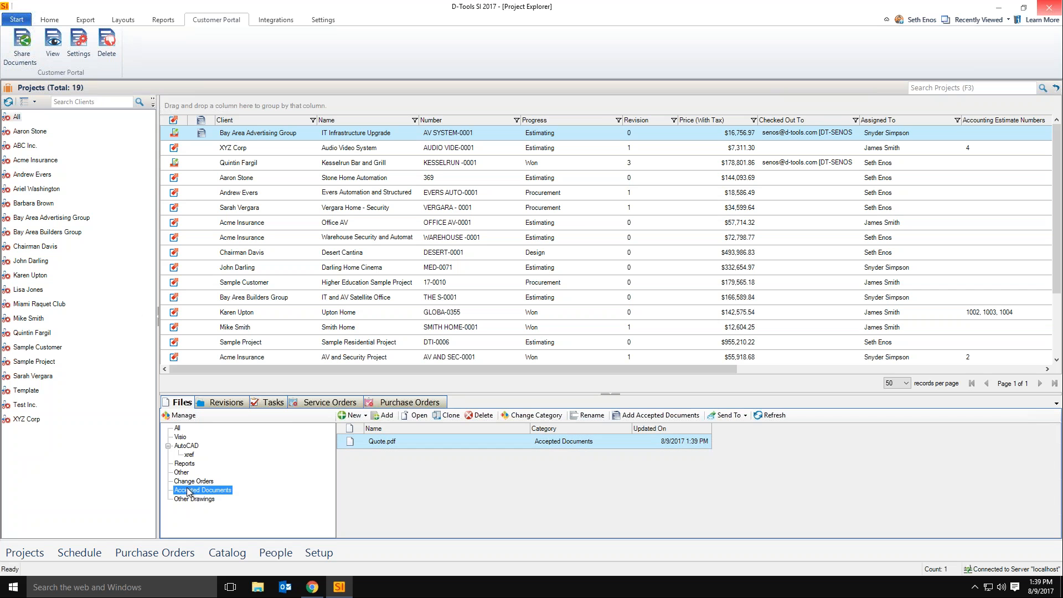
left_click(177, 427)
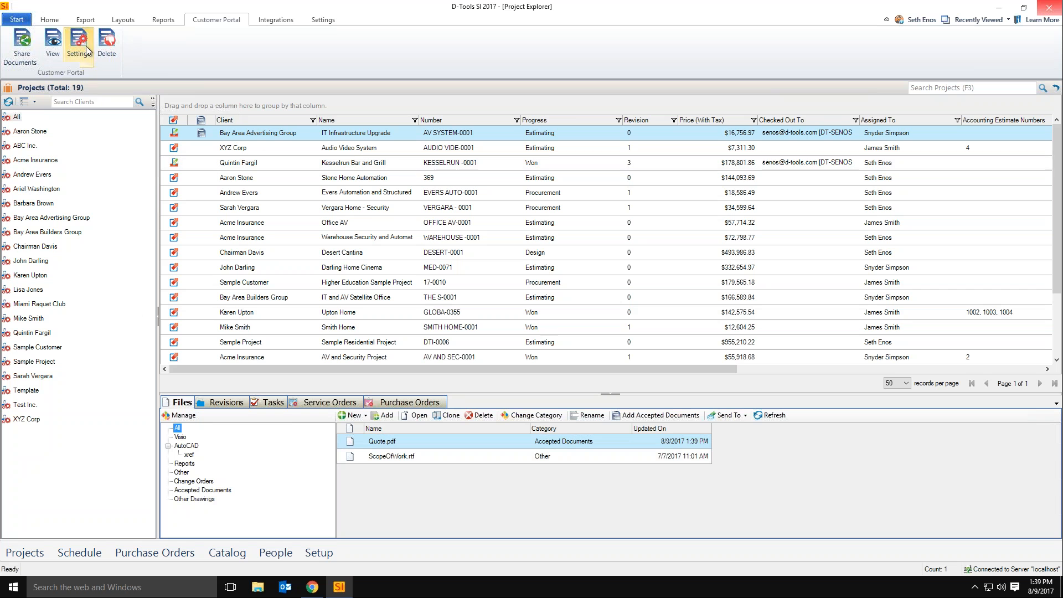
Reselect the IT Infrastructure Upgrade project in the project list and return to the Home Page.
left_click(49, 20)
left_click(379, 270)
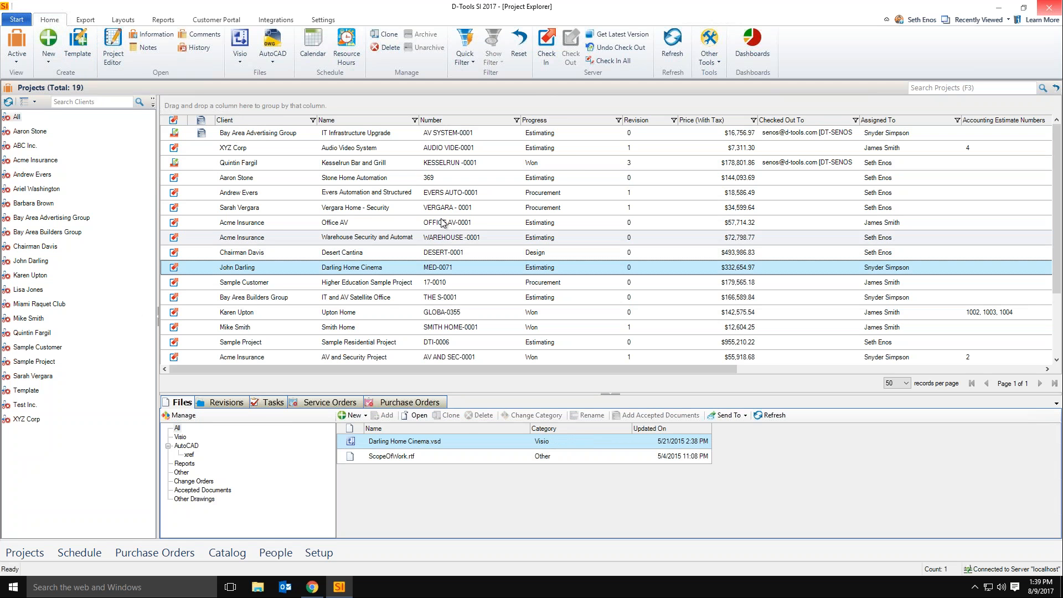
left_click(361, 133)
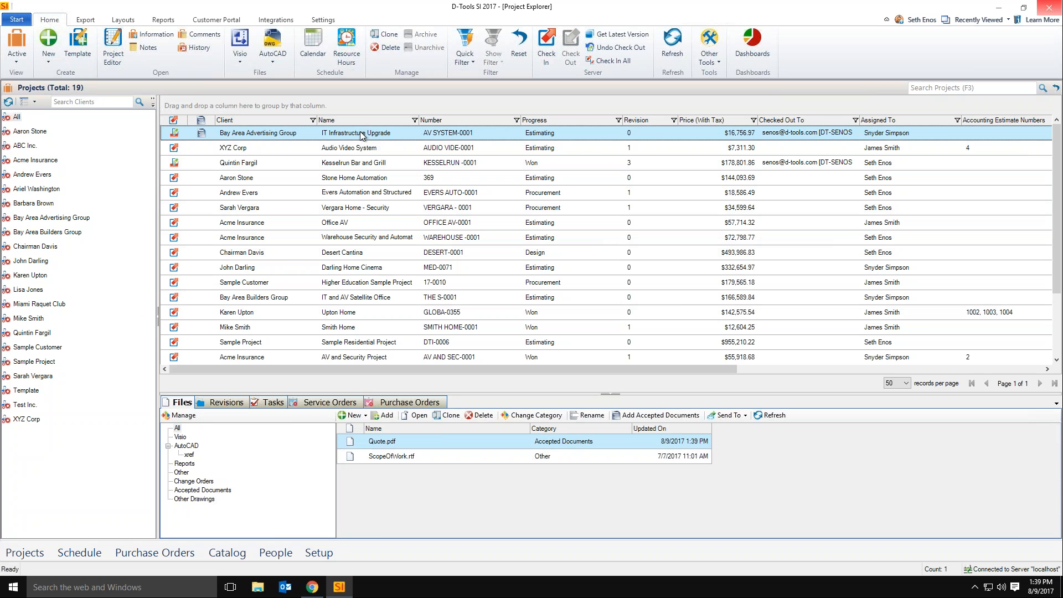
left_click(17, 20)
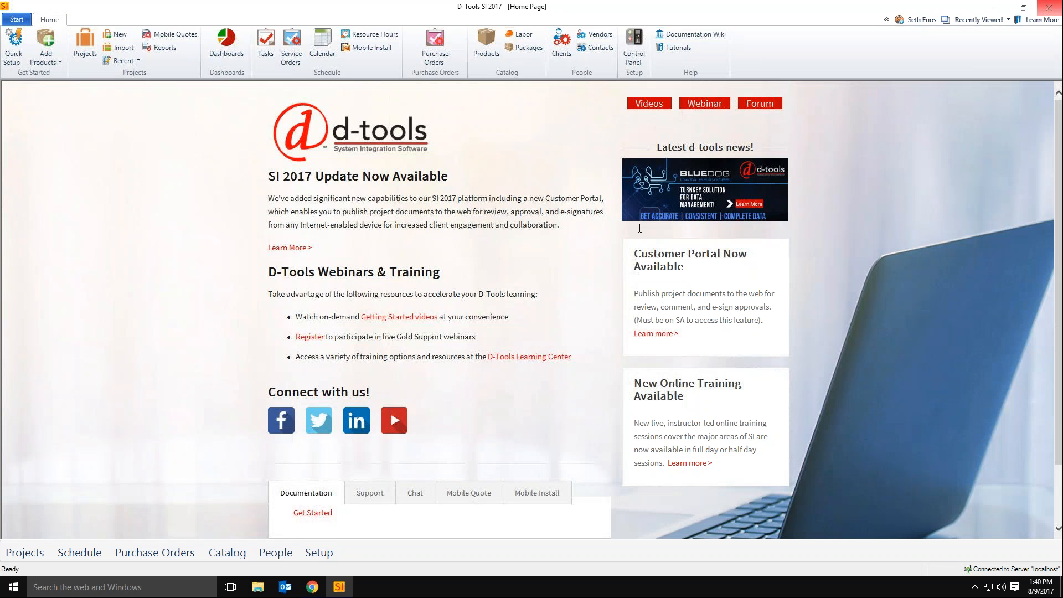